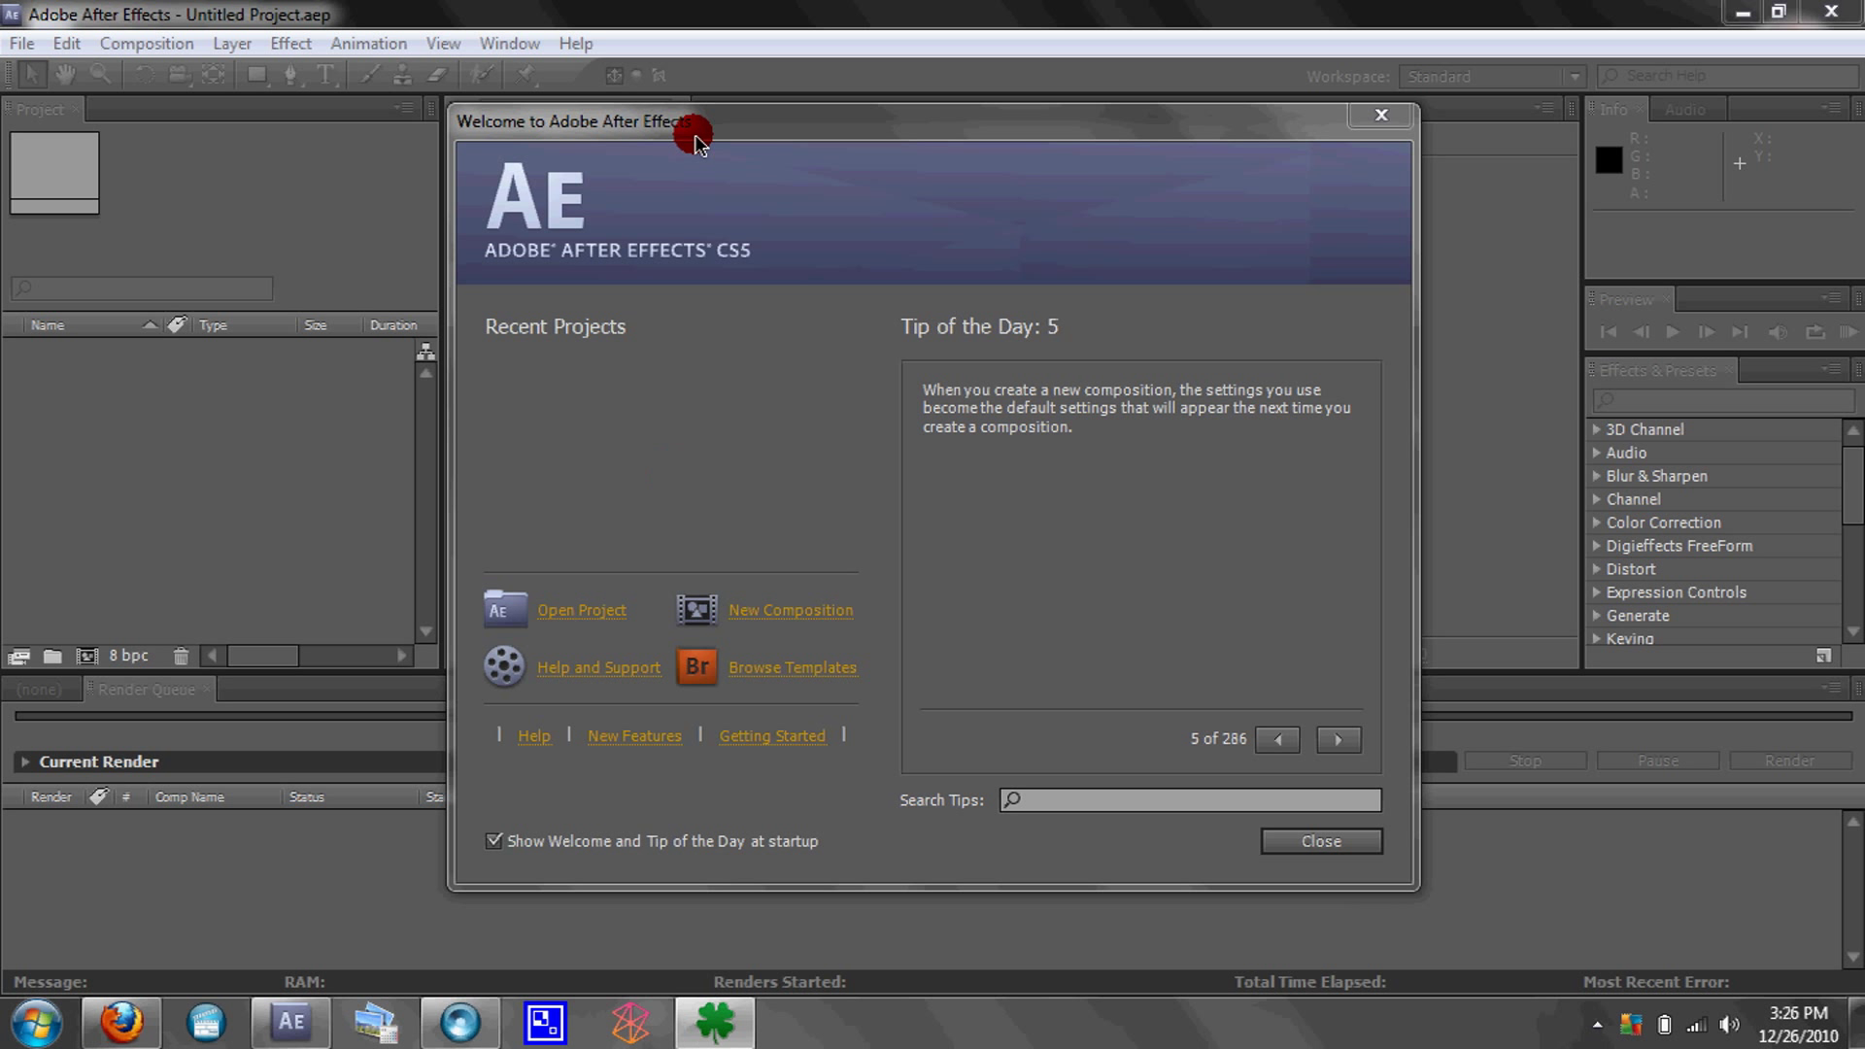
- Create Comp 1 with the HDV 1080 29.97 preset and a 0;00;12;00 duration
click(785, 612)
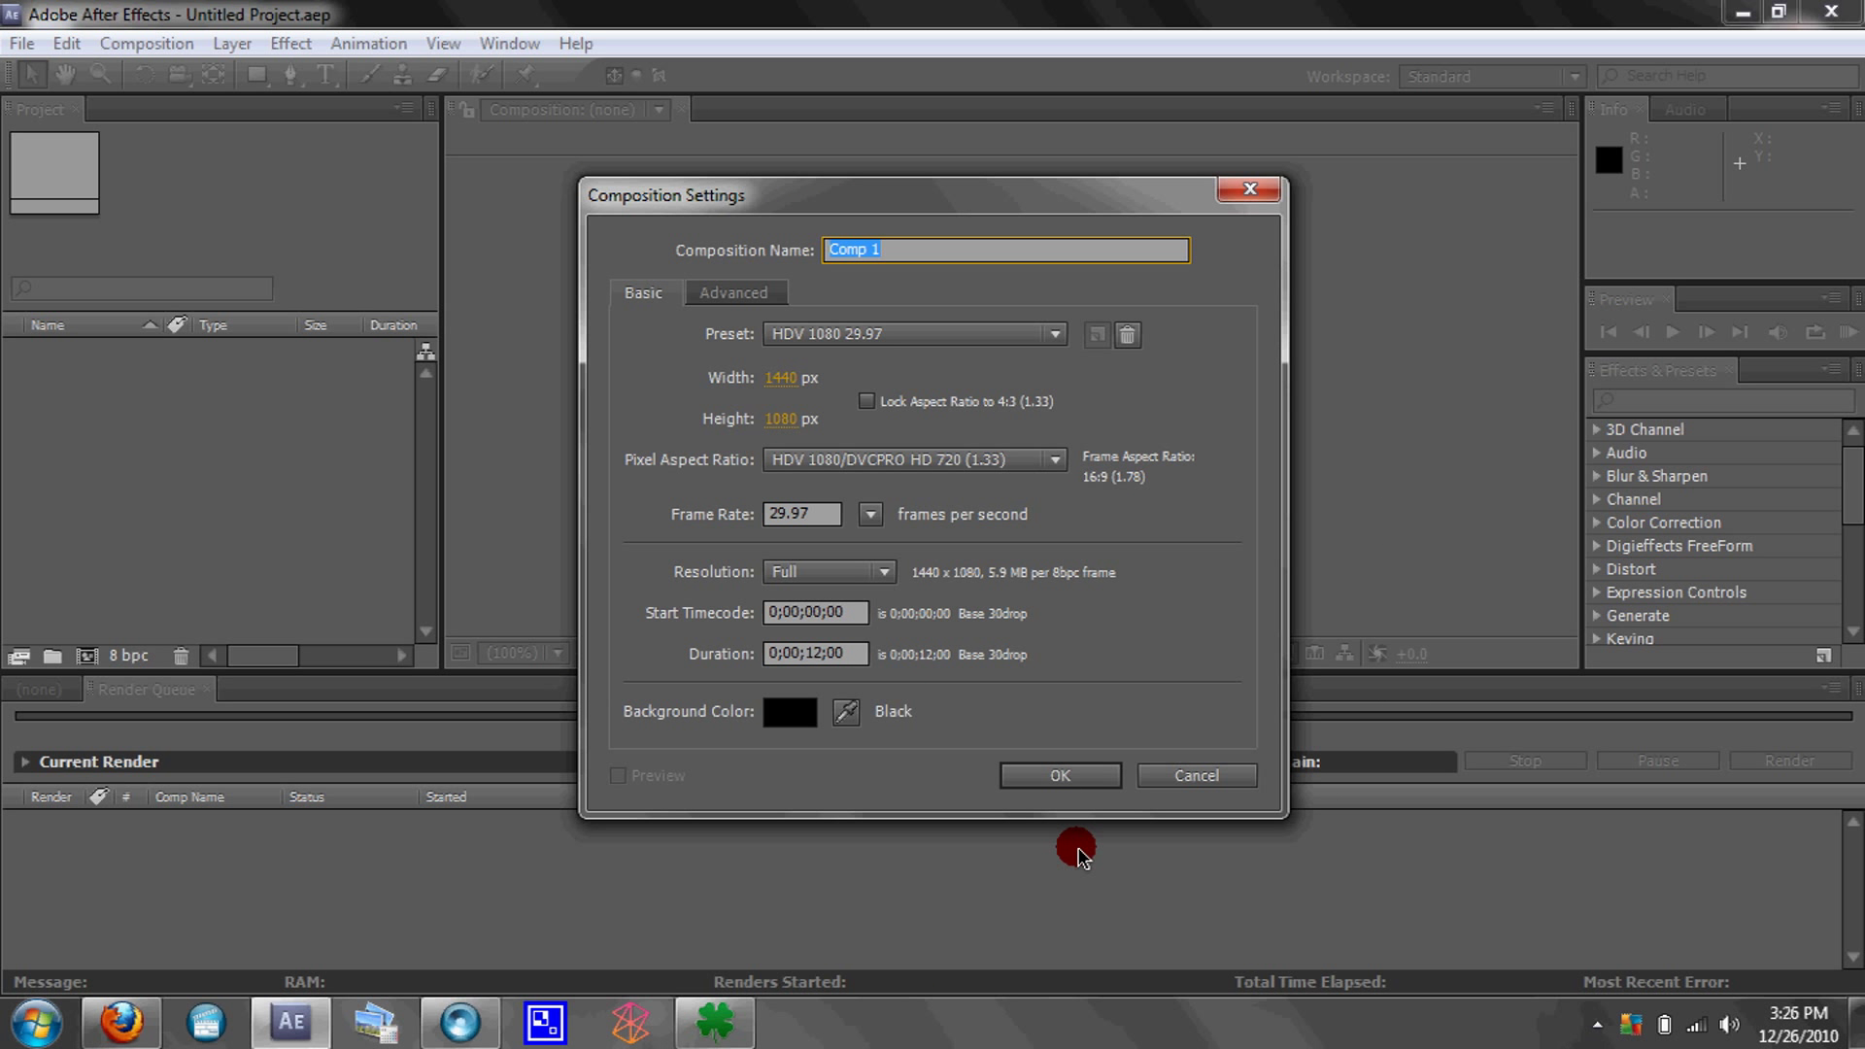
click(1096, 774)
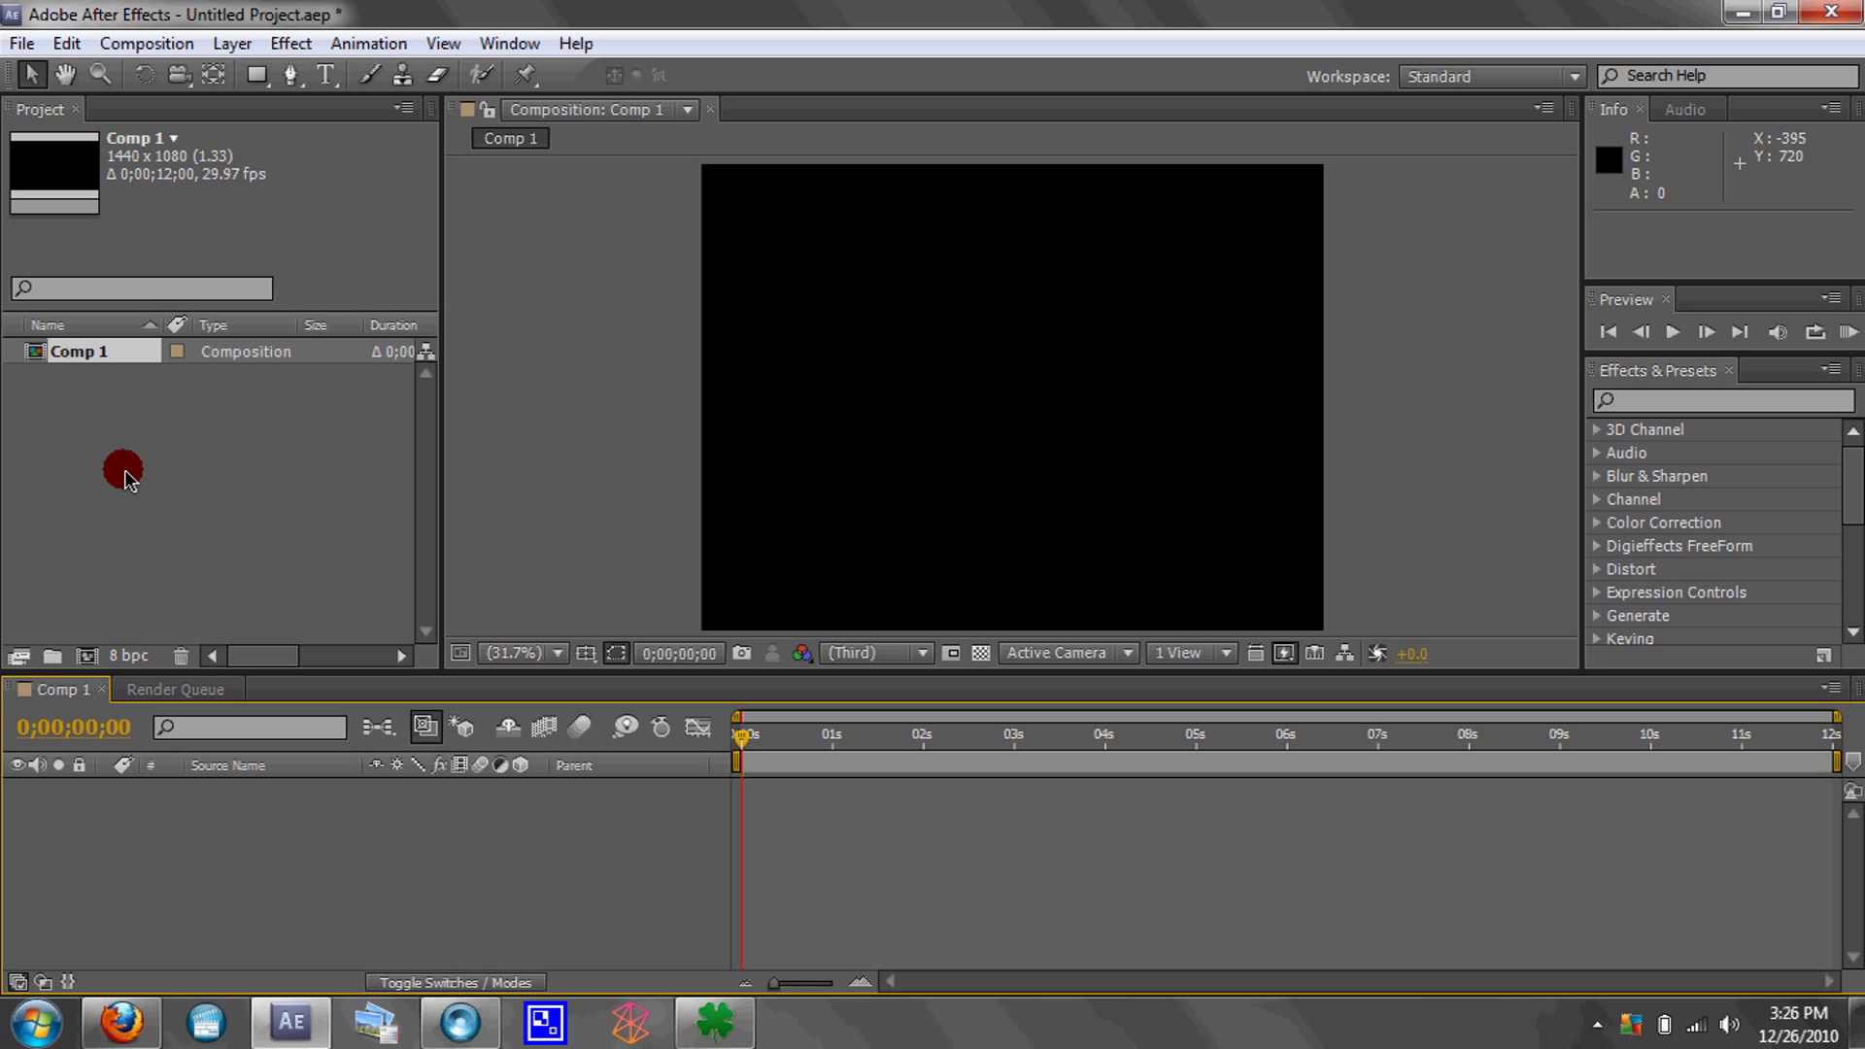
- Import the kickflip .m2ts clip from Libraries > Videos > Skateboarding > Independence
right_click(153, 427)
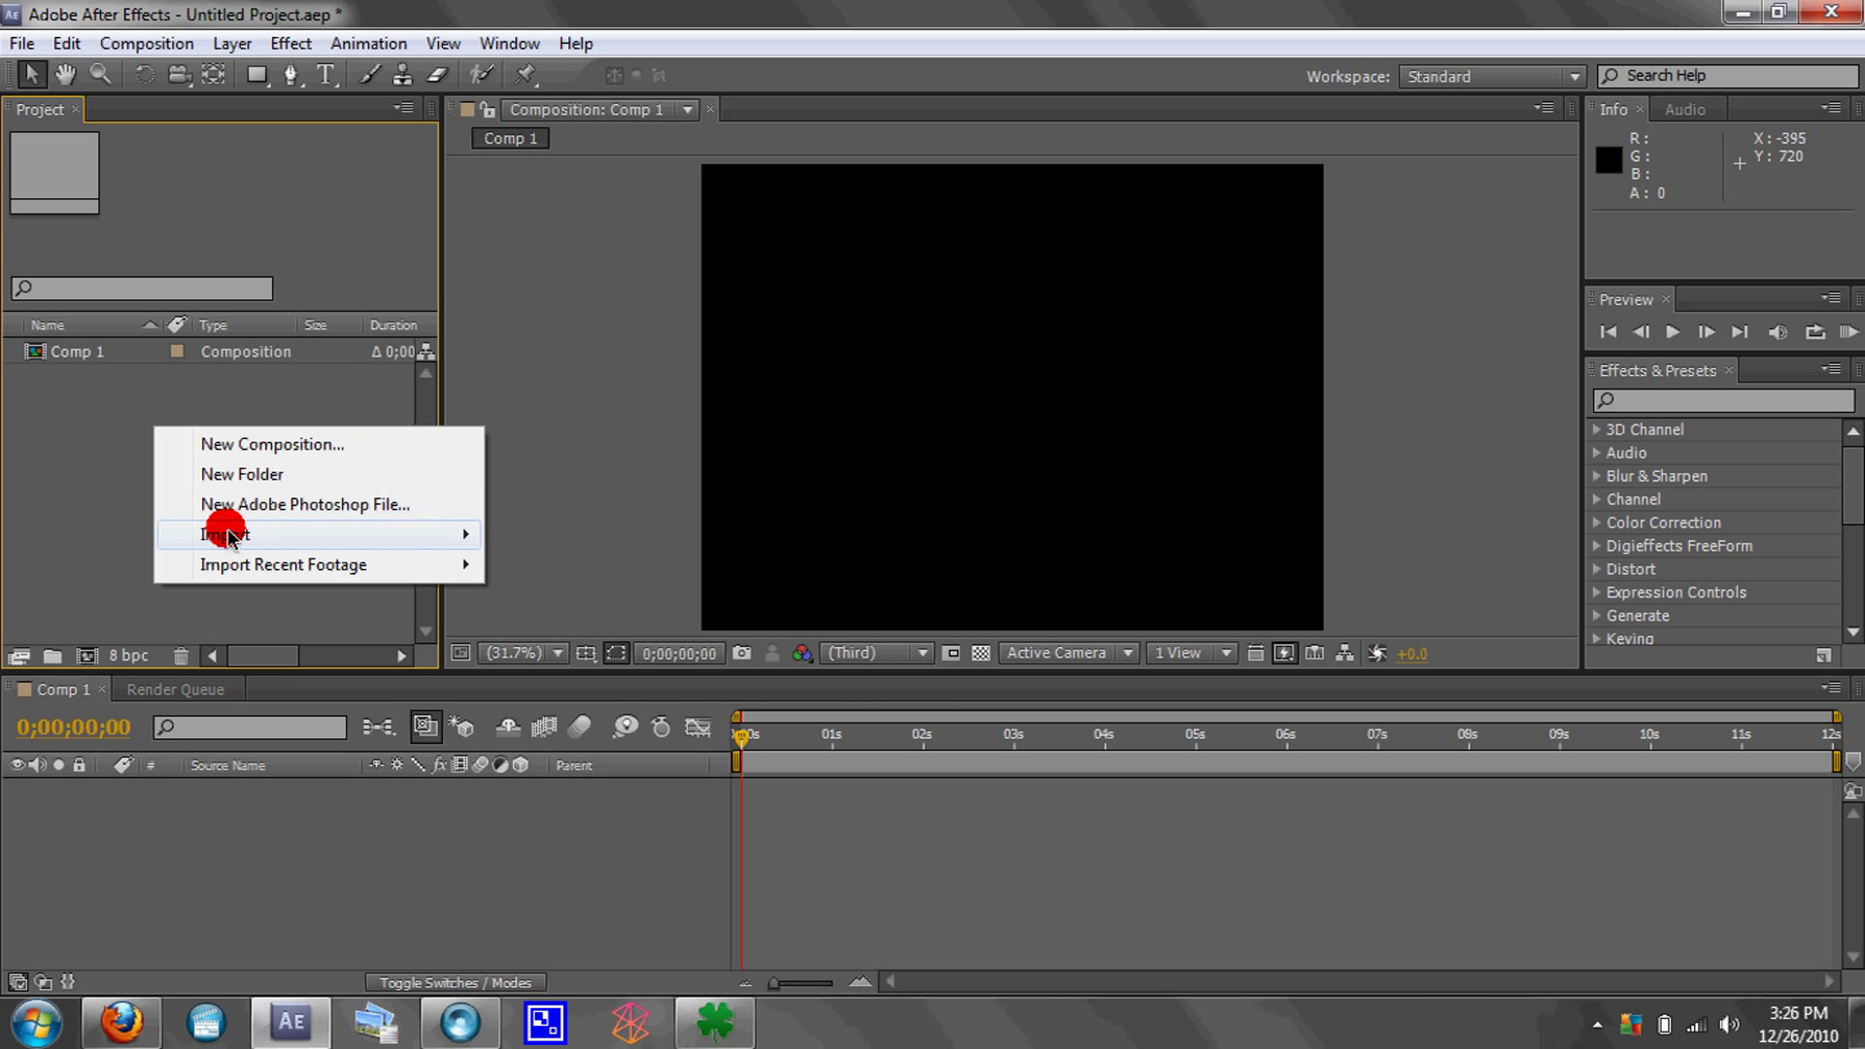
mouse_move(229, 533)
click(550, 534)
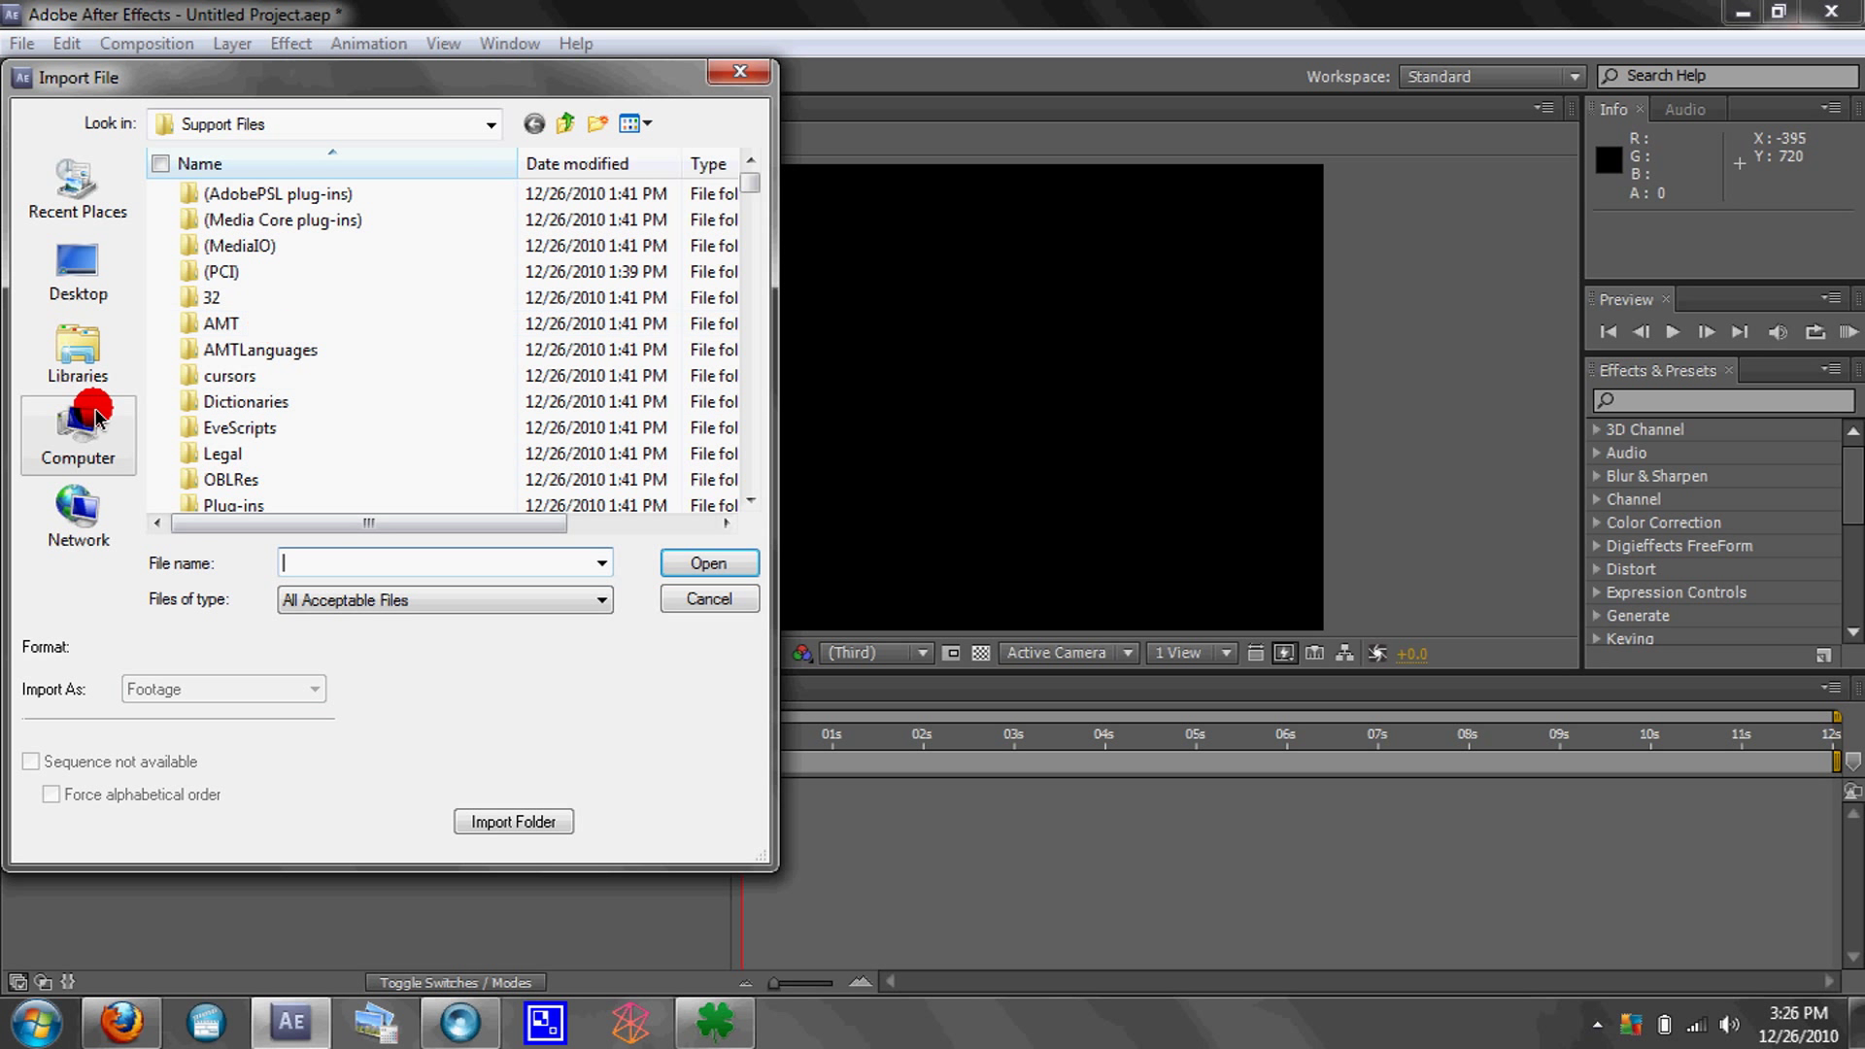
click(76, 361)
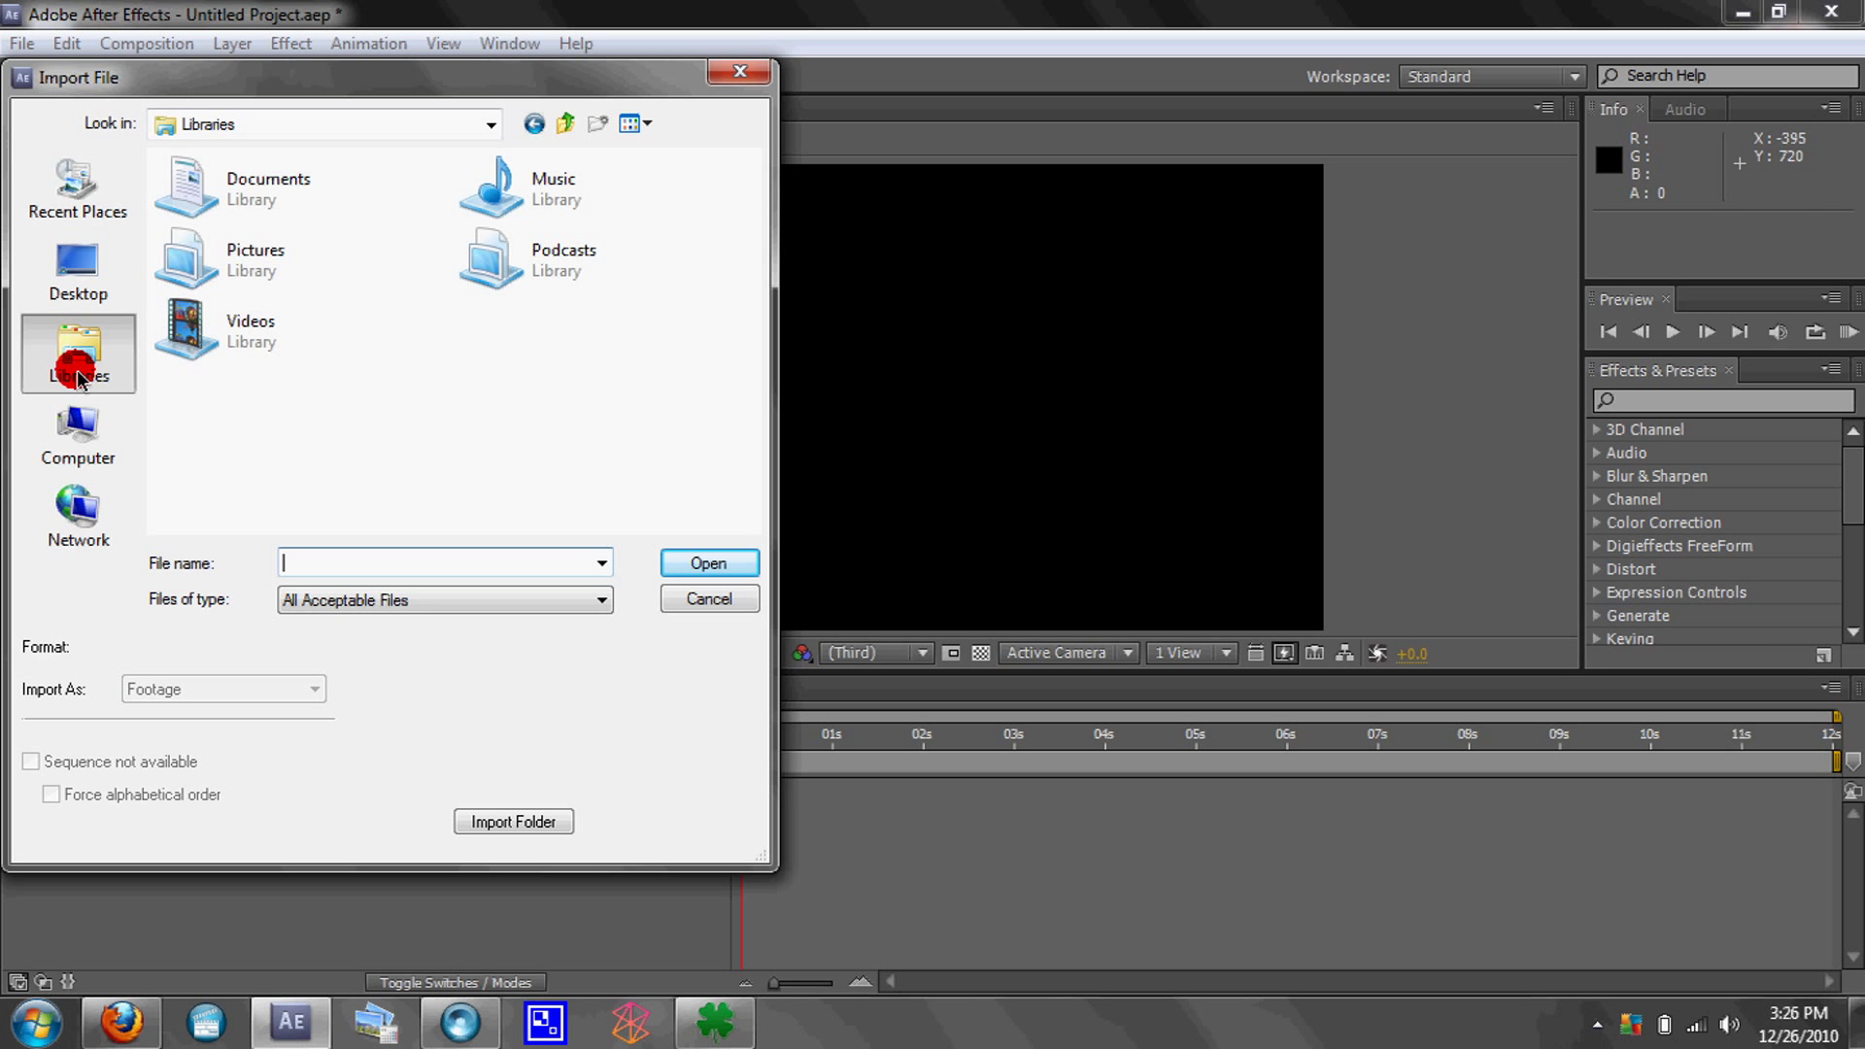
click(255, 319)
double_click(254, 319)
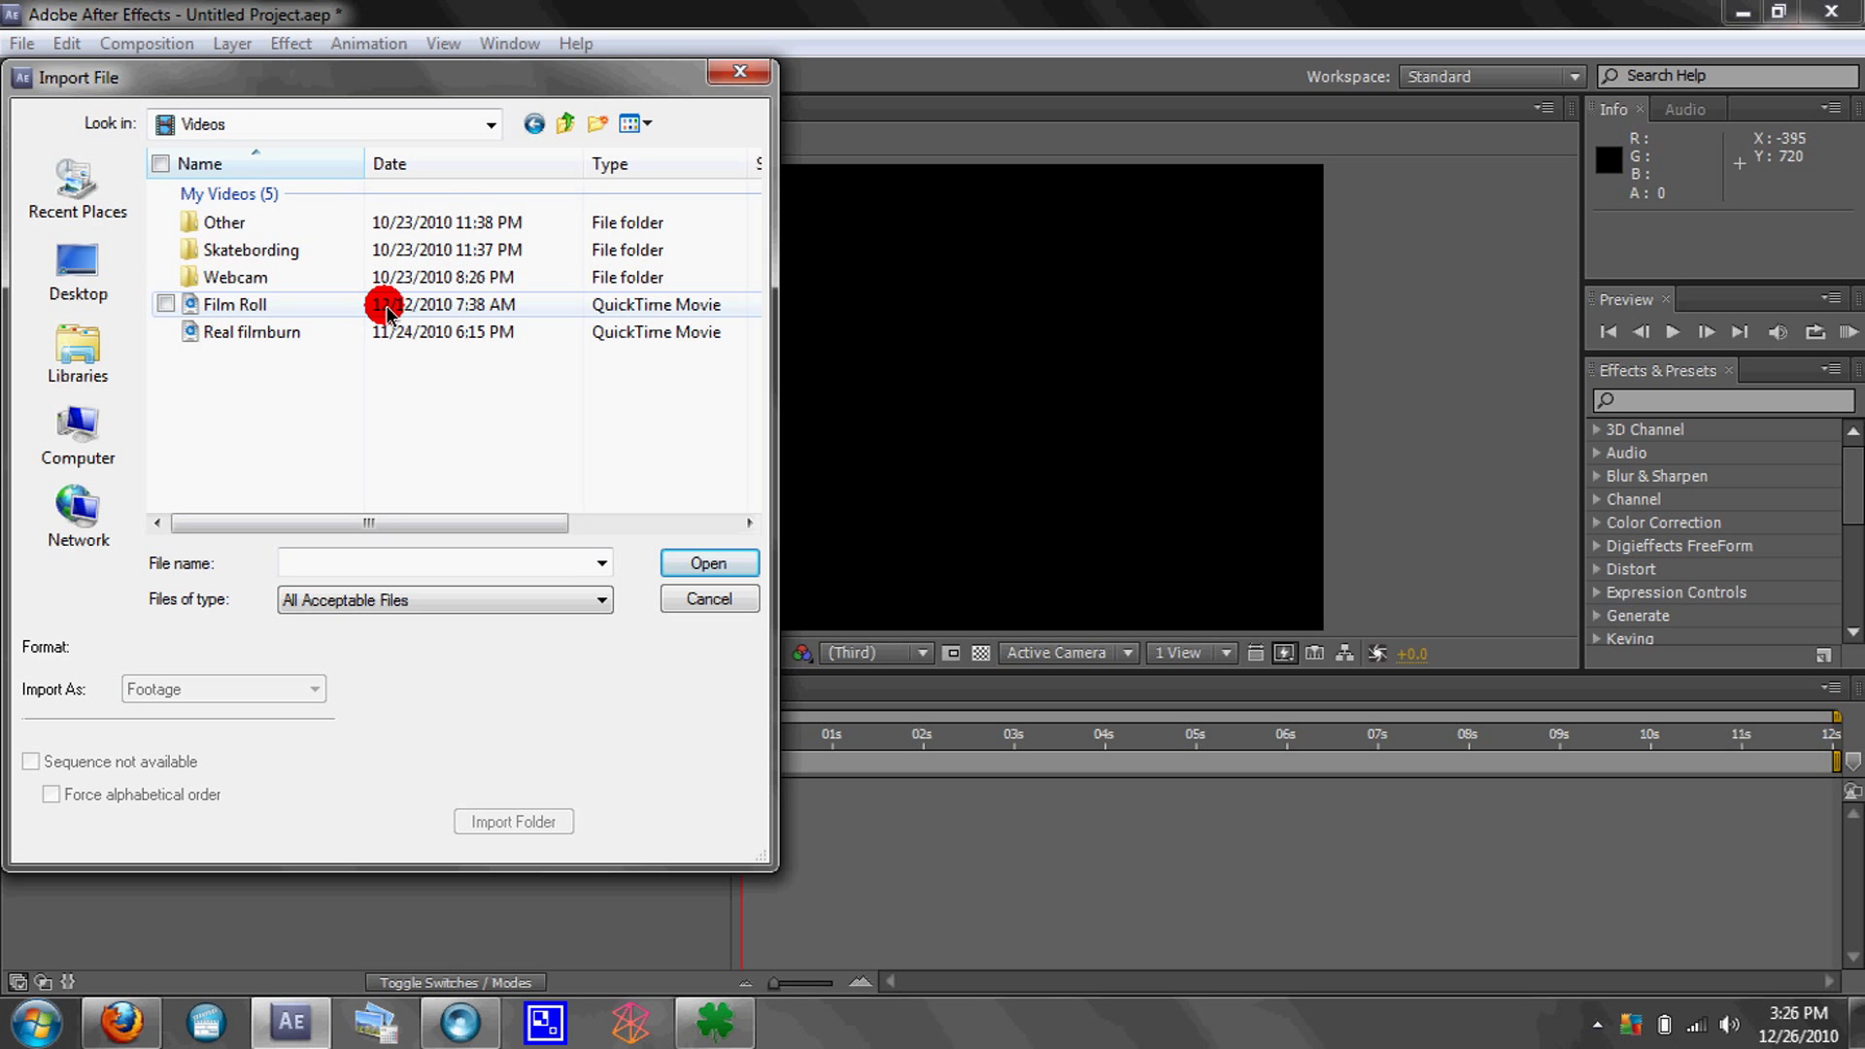
double_click(233, 251)
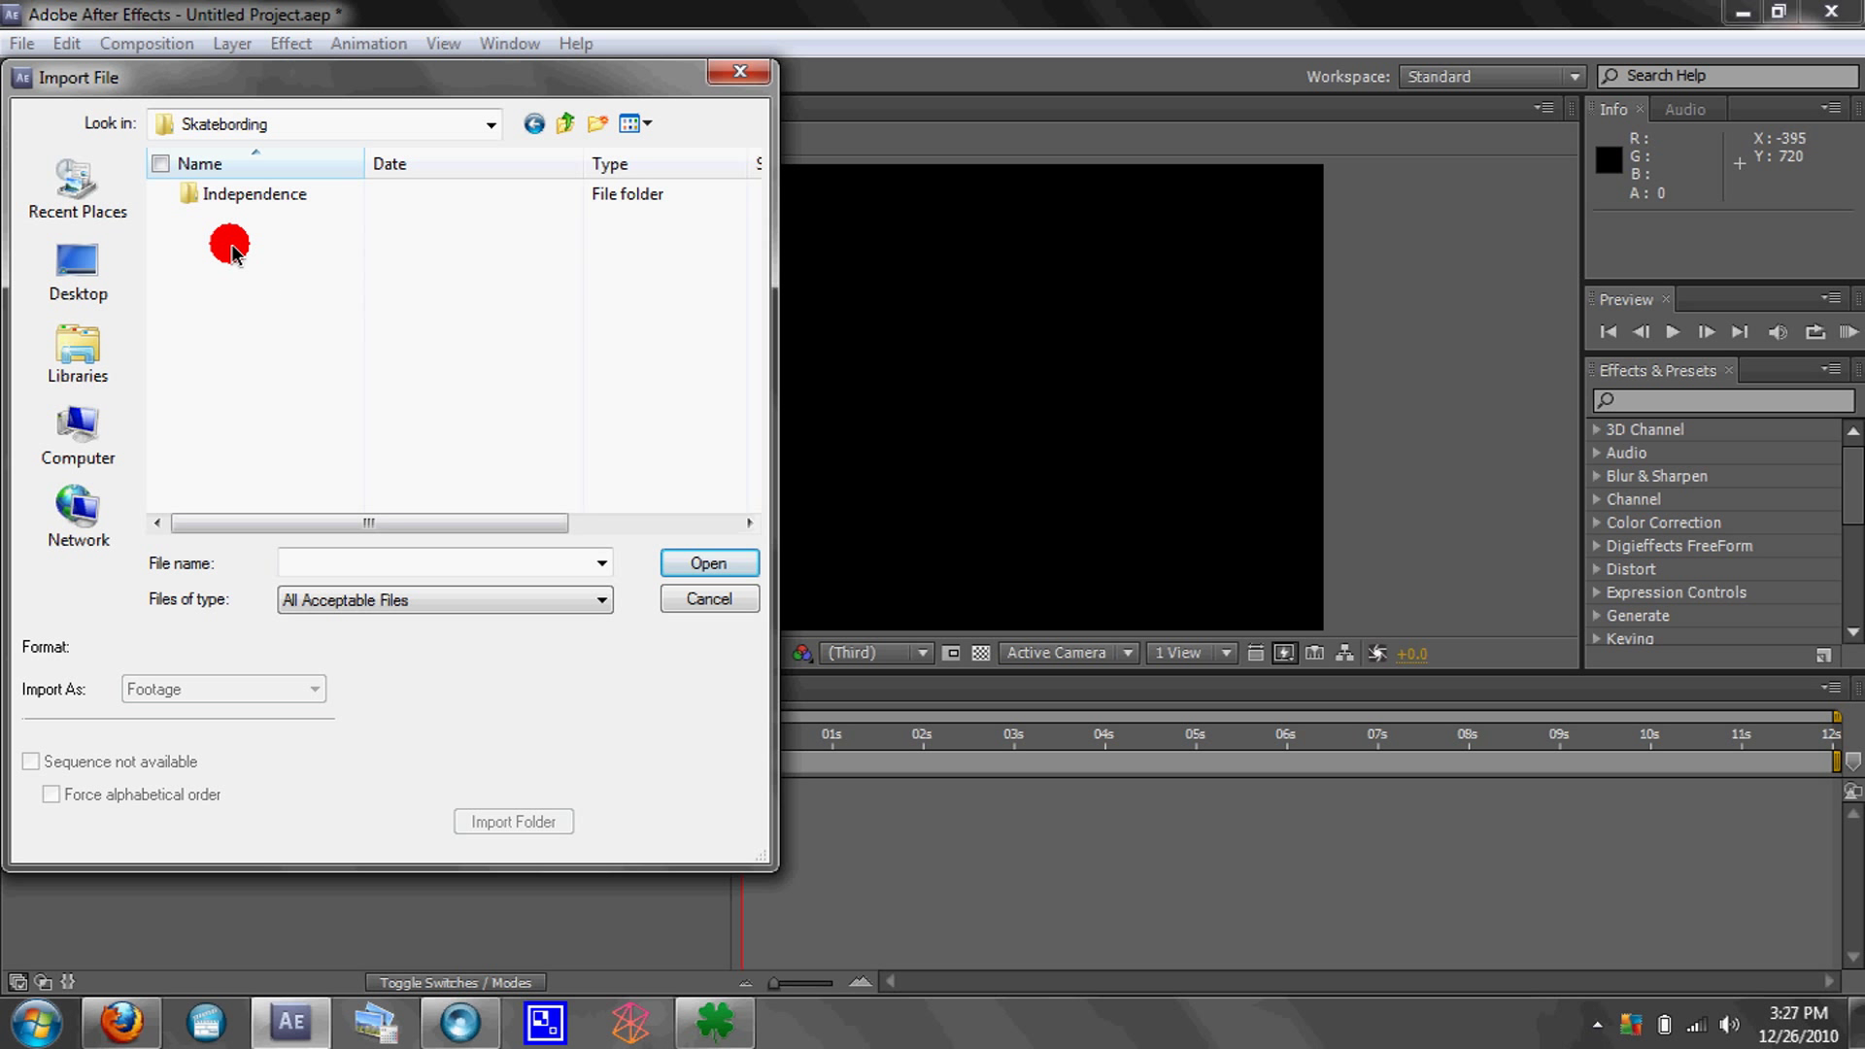
double_click(249, 192)
click(260, 195)
double_click(260, 196)
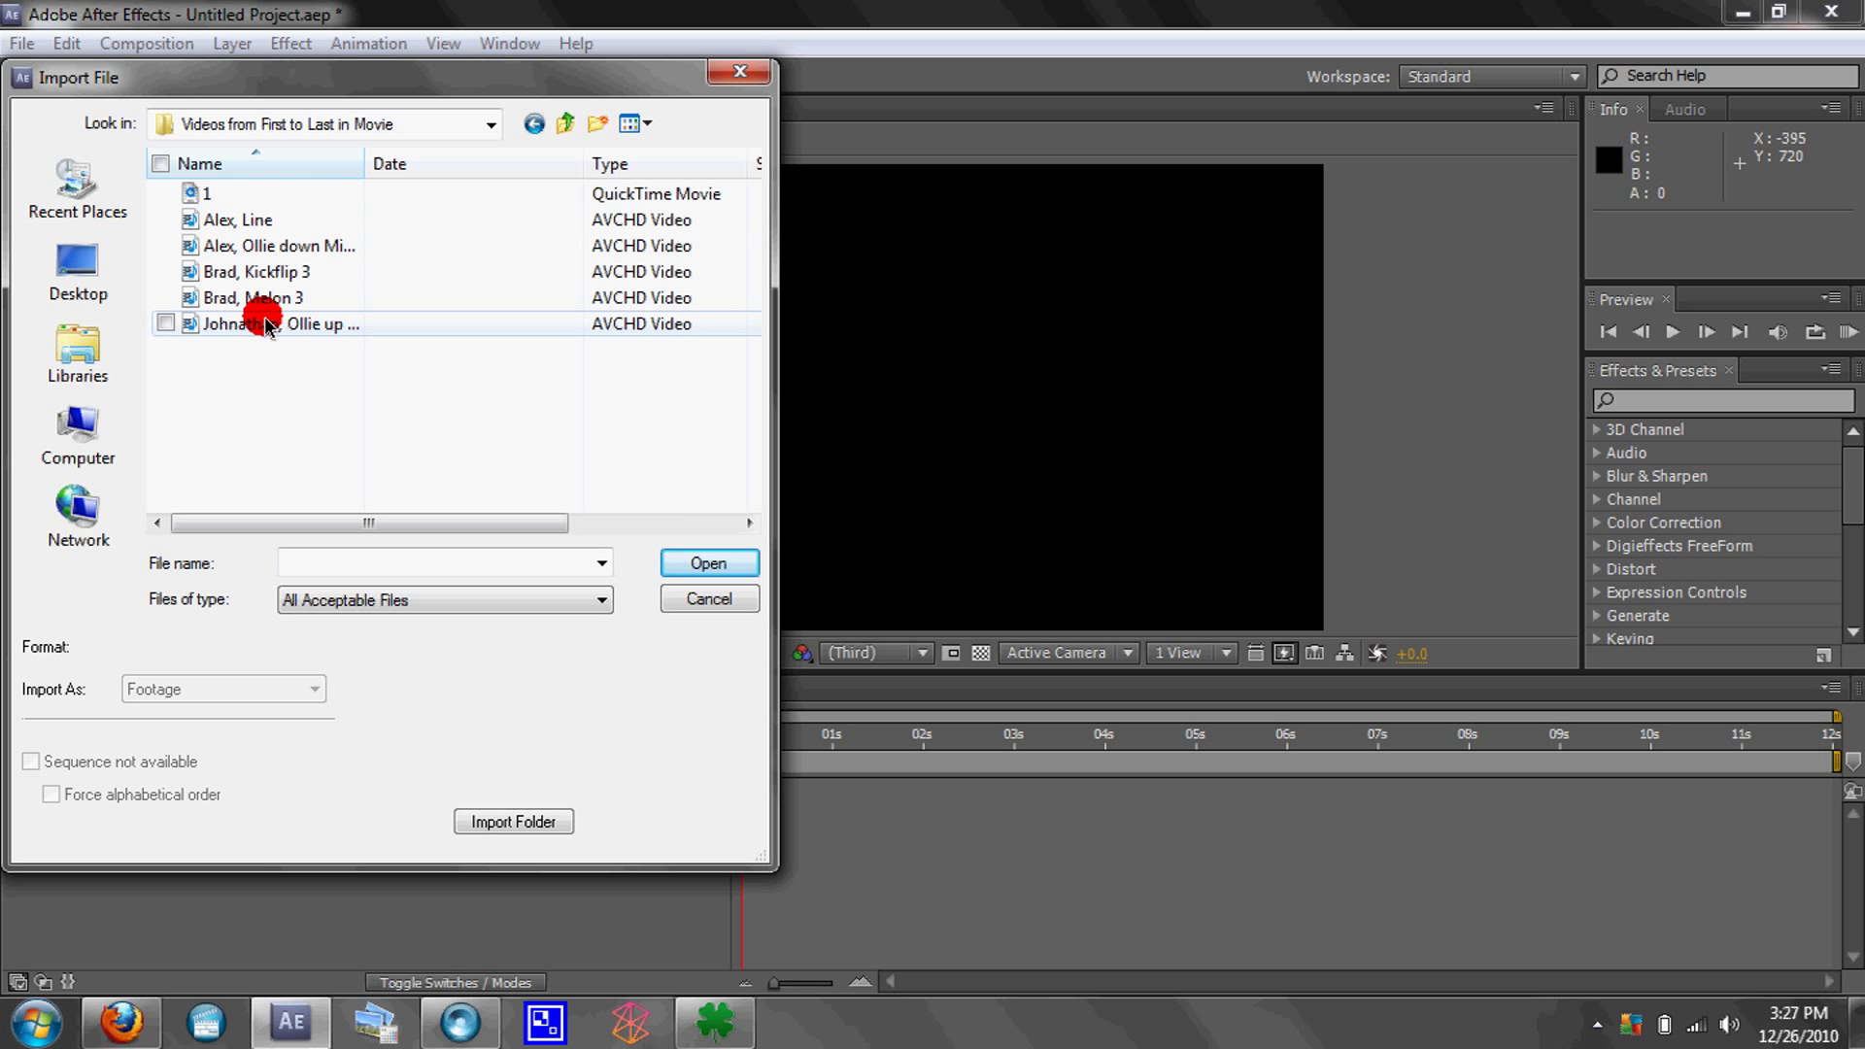
double_click(272, 281)
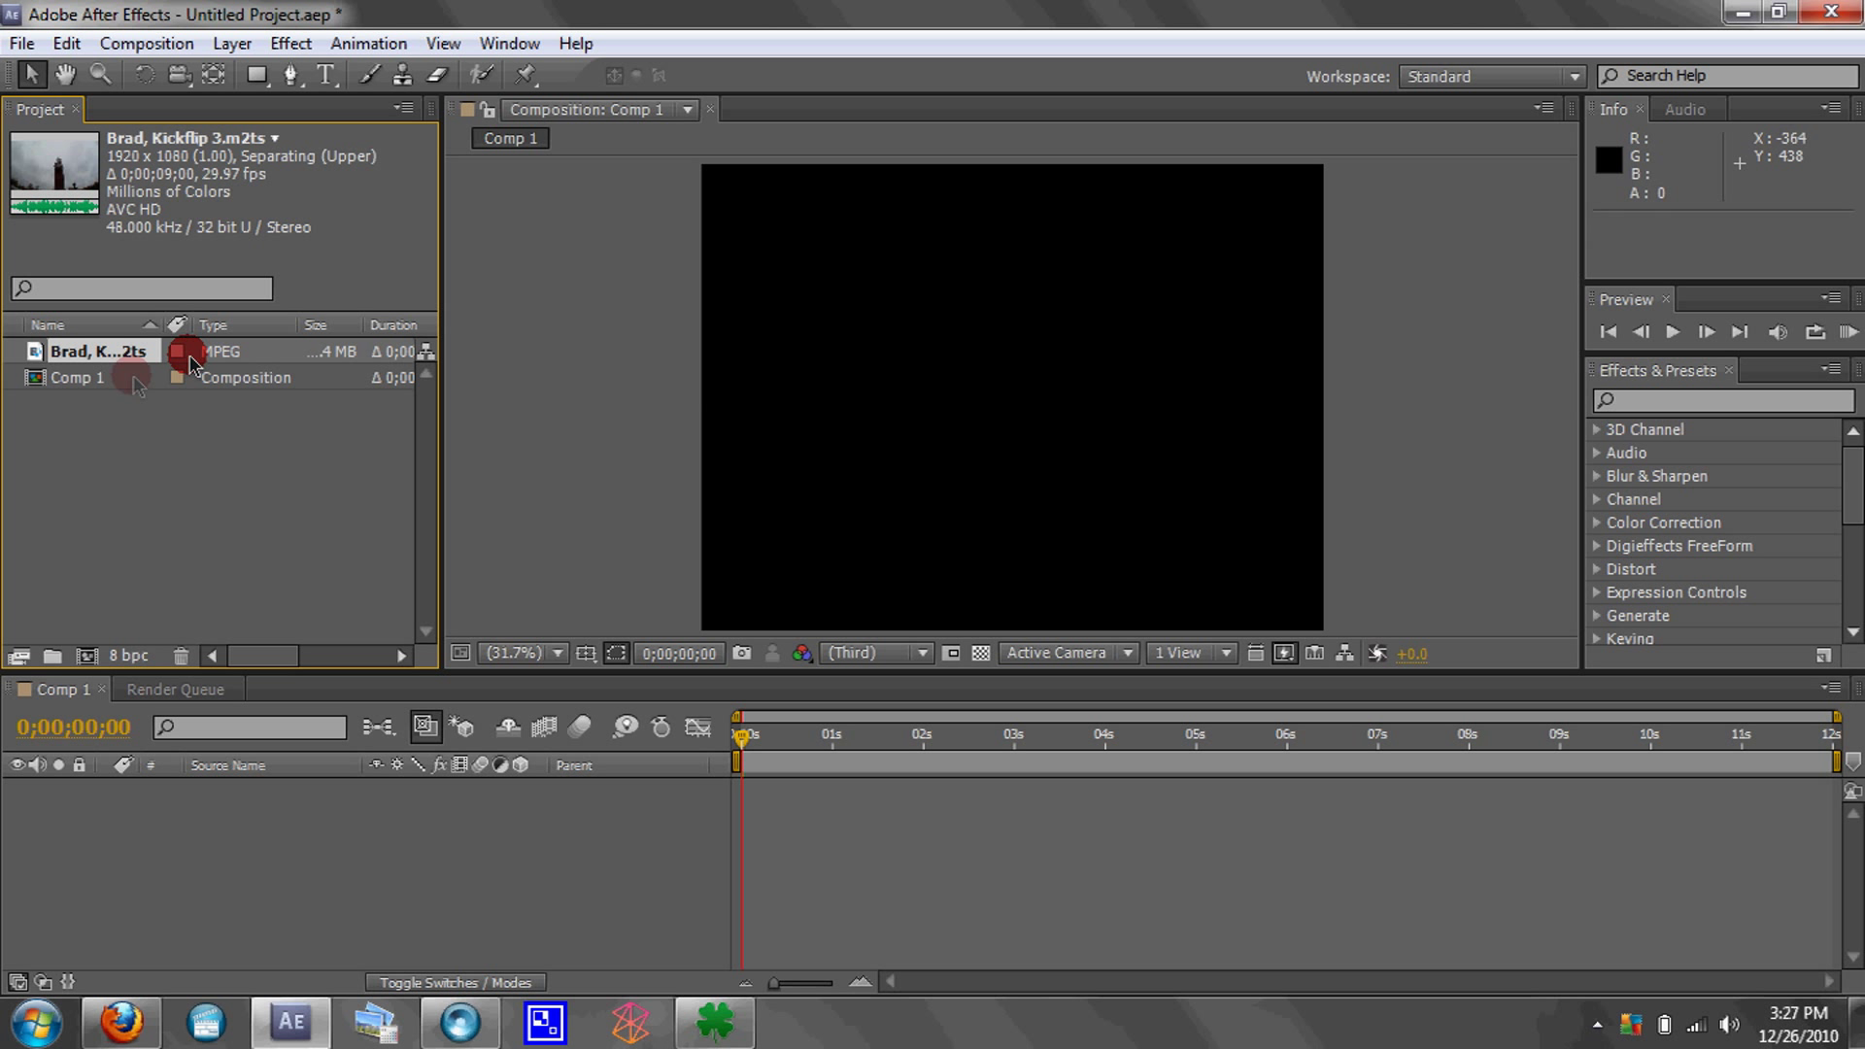
- Drag the kickflip footage into the Comp 1 timeline and turn on Time > Enable Time Remapping
drag(127, 355, 213, 850)
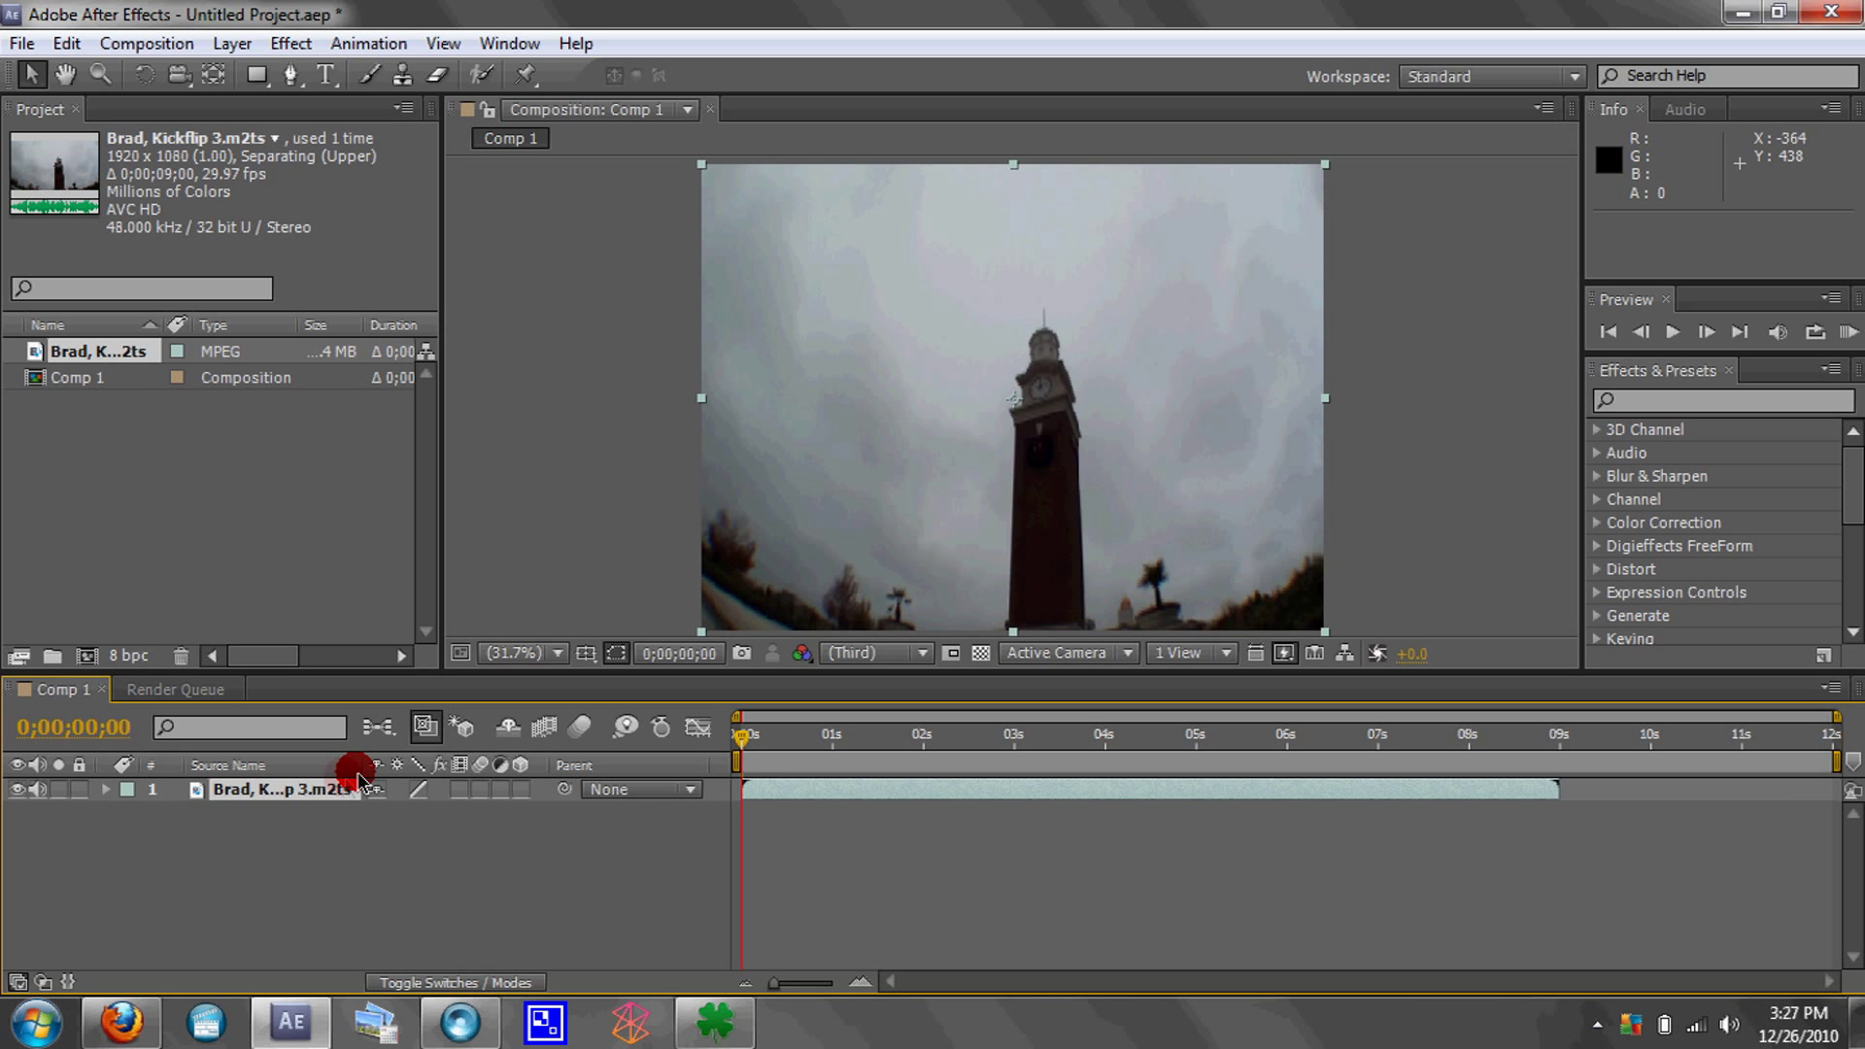
right_click(326, 783)
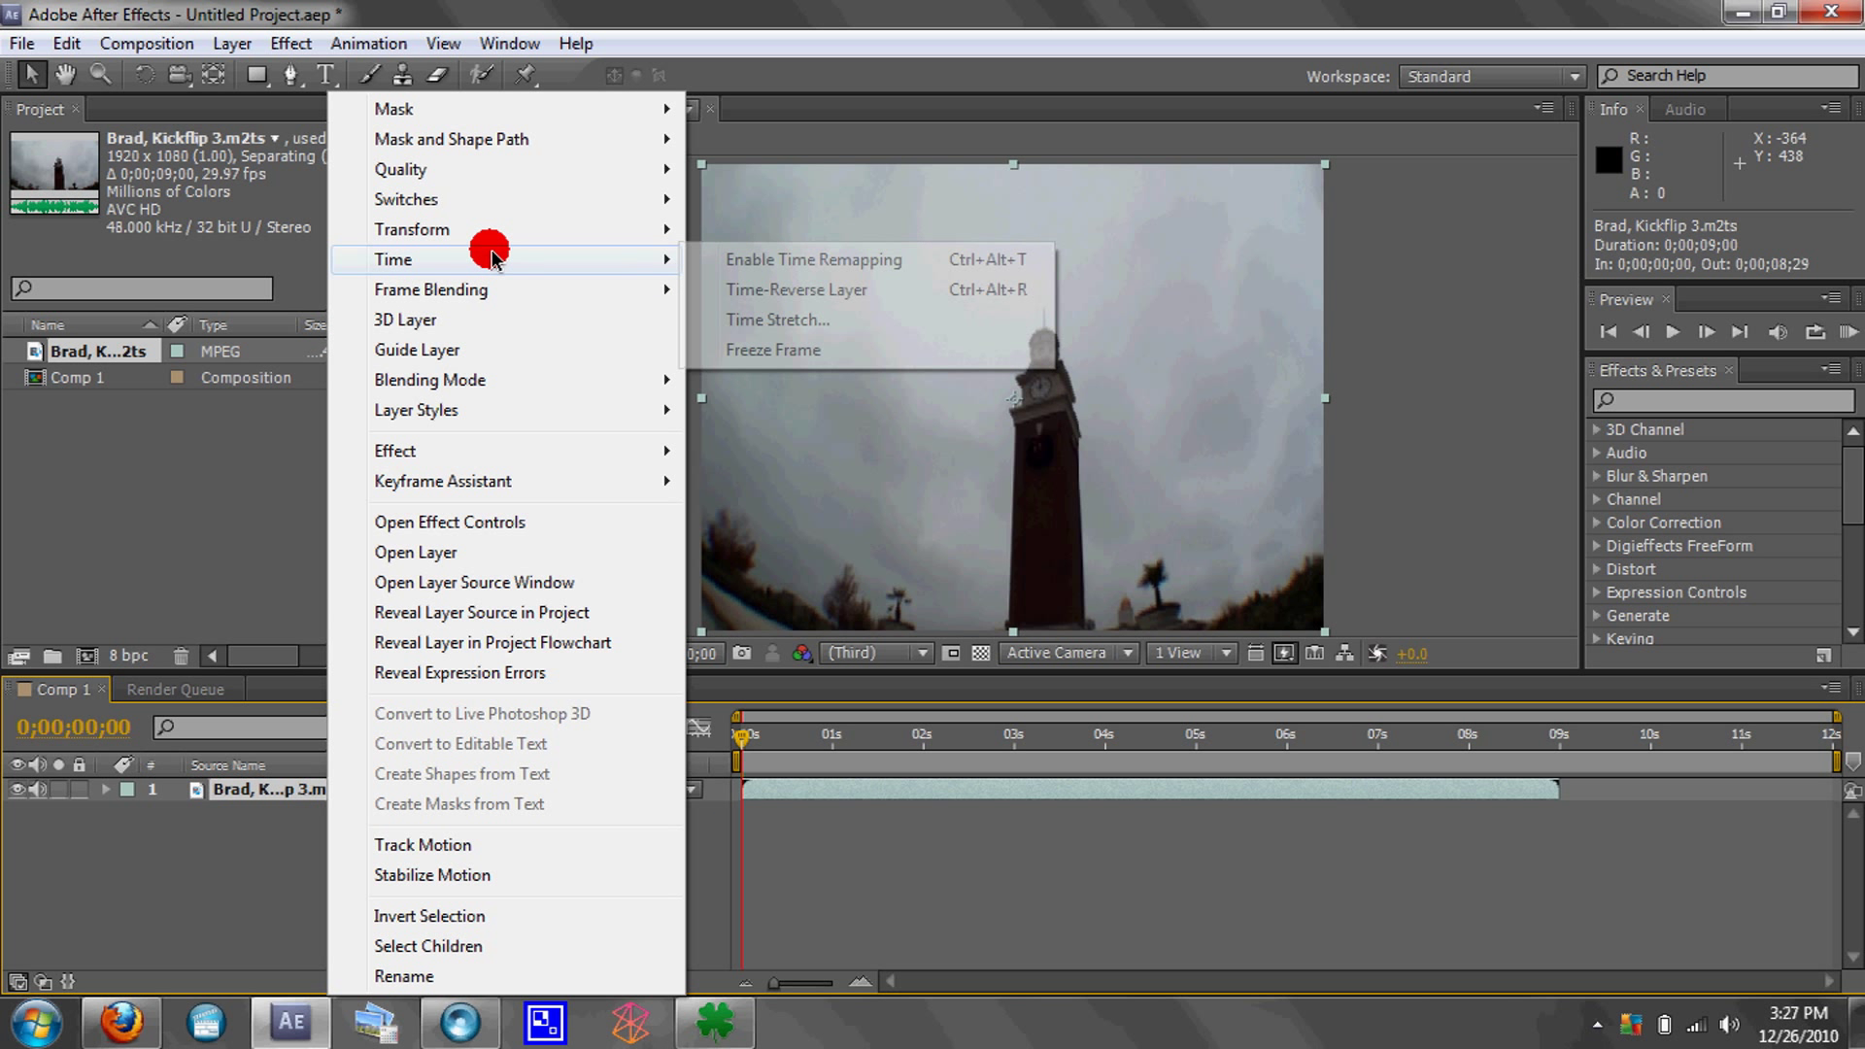
mouse_move(649, 258)
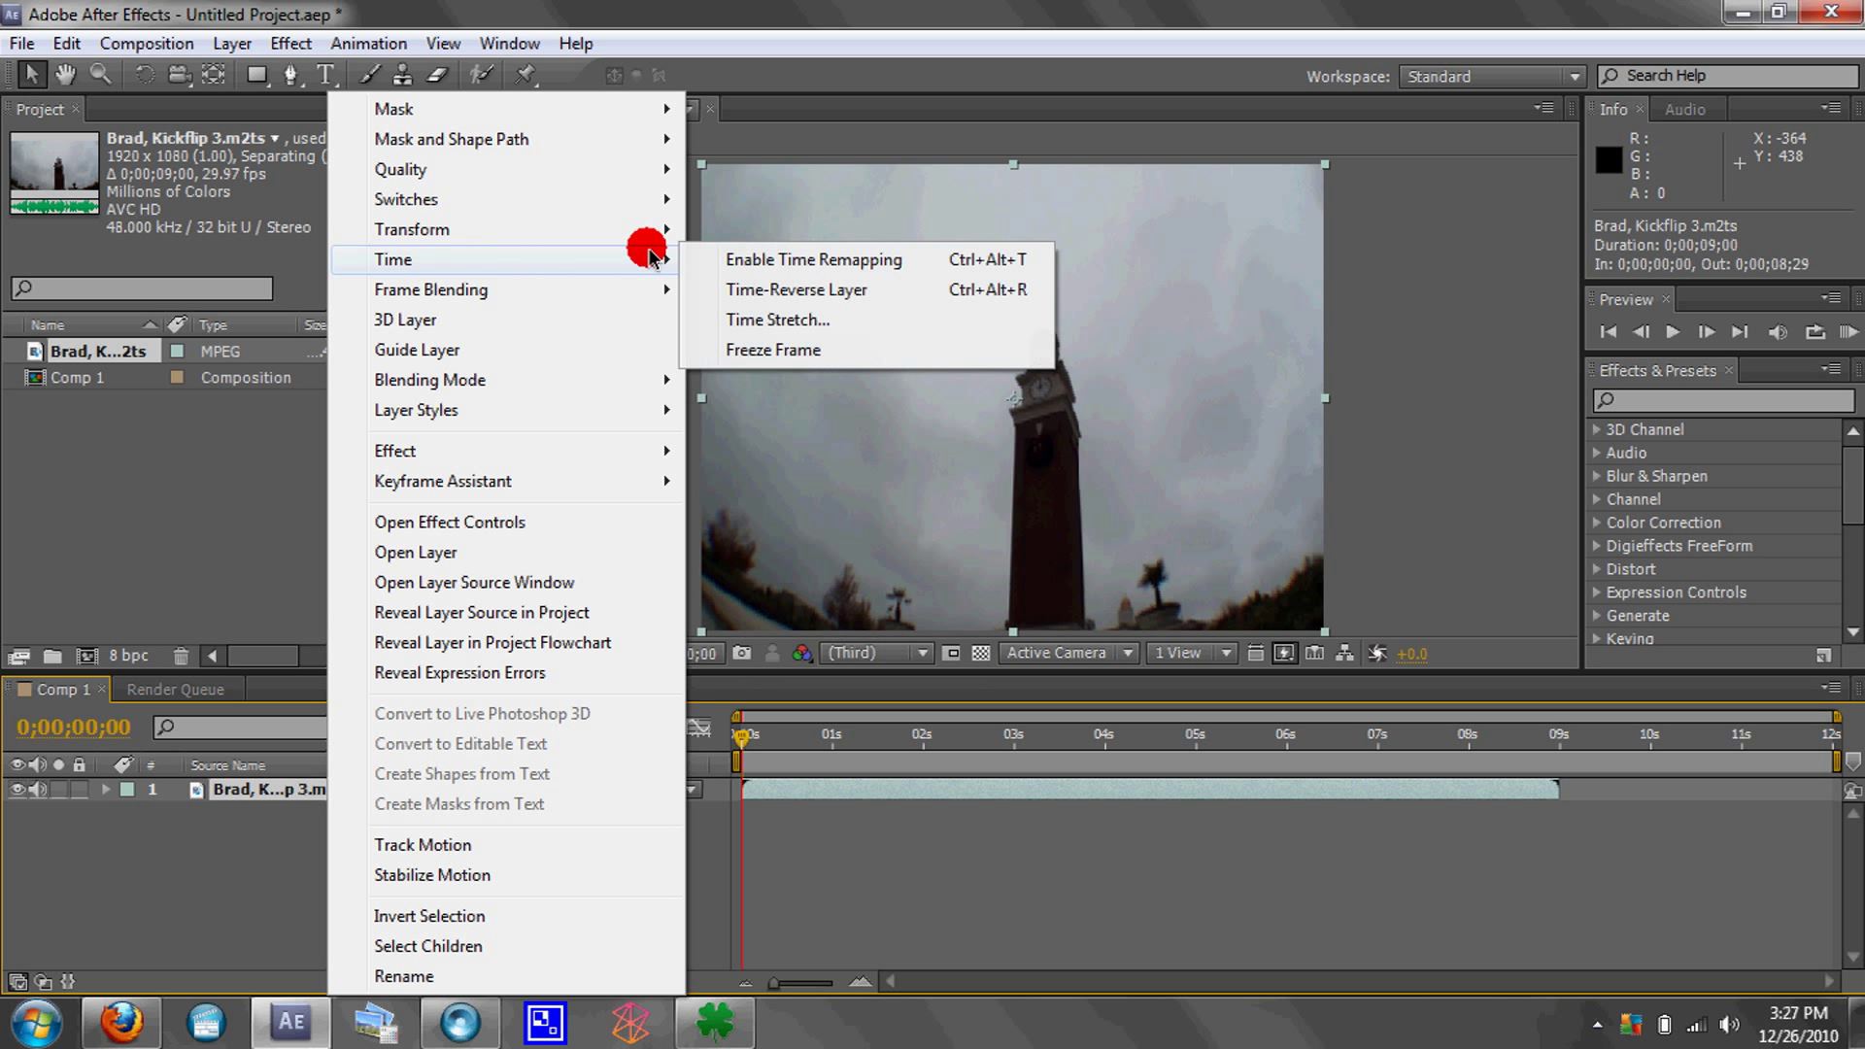
click(719, 258)
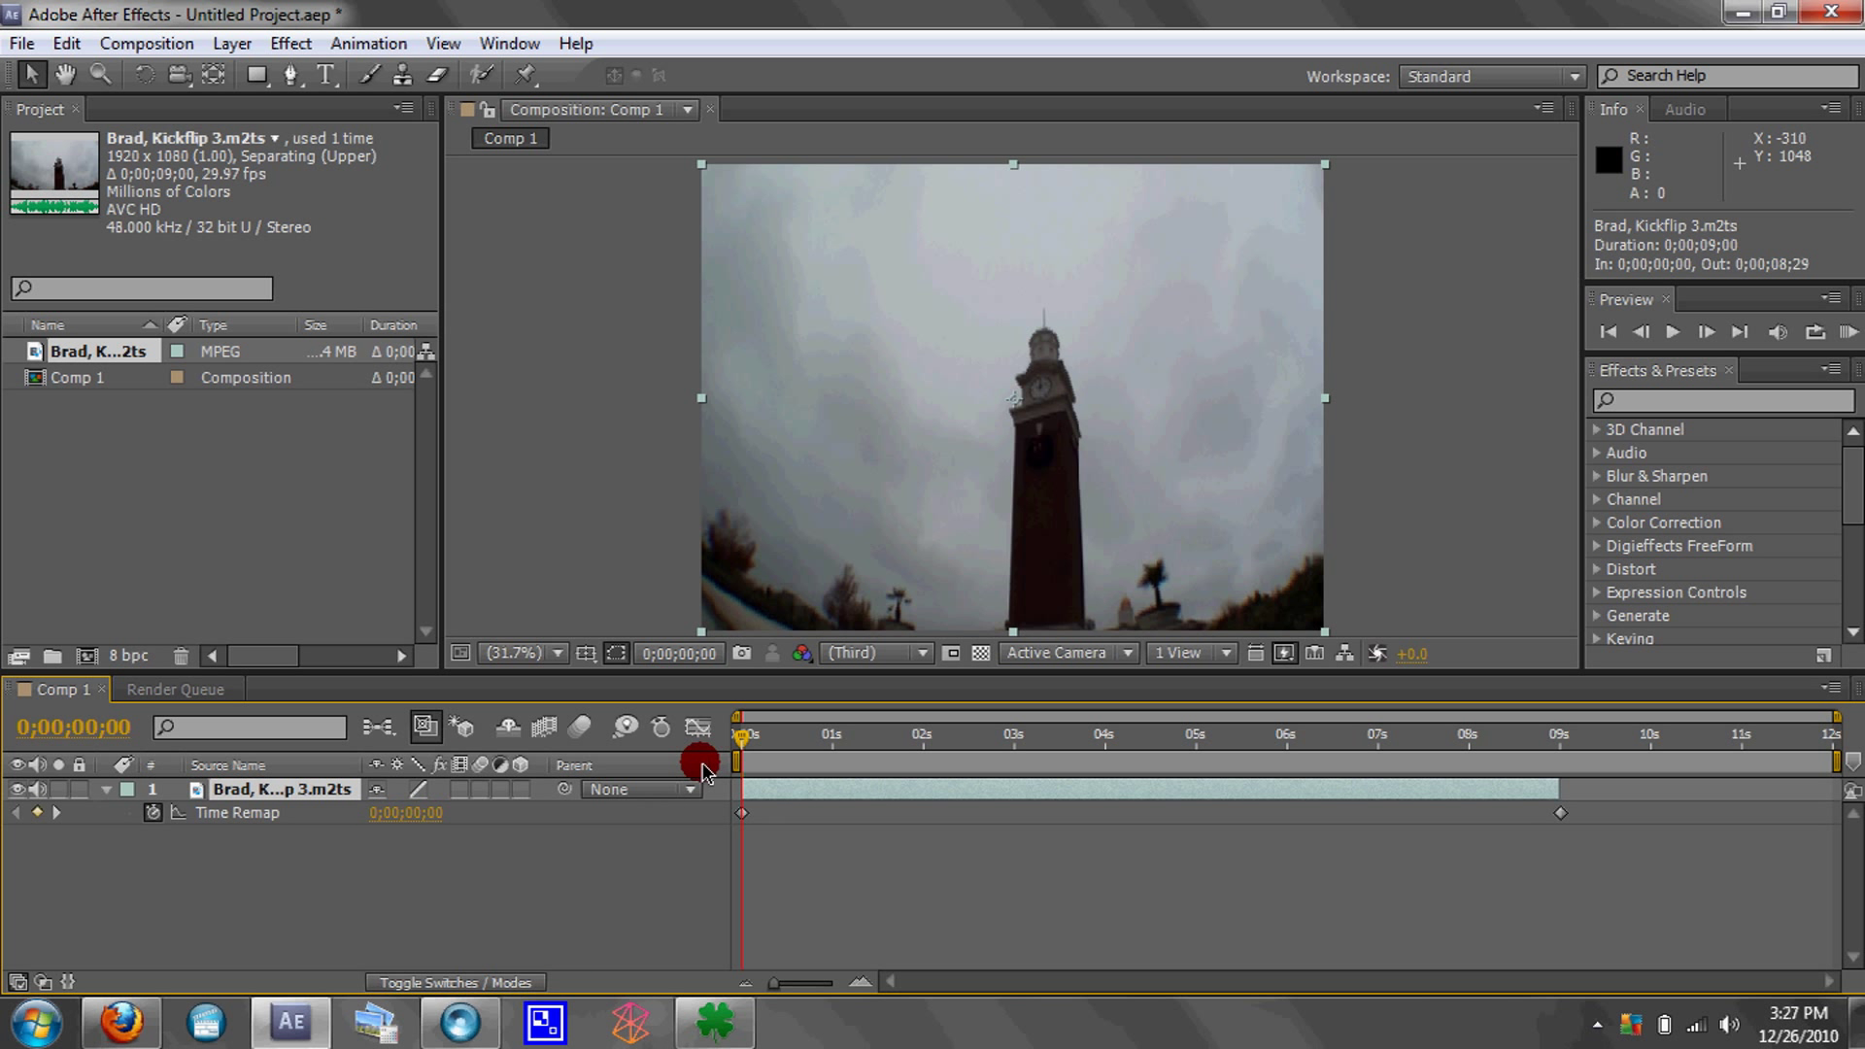
right_click(814, 891)
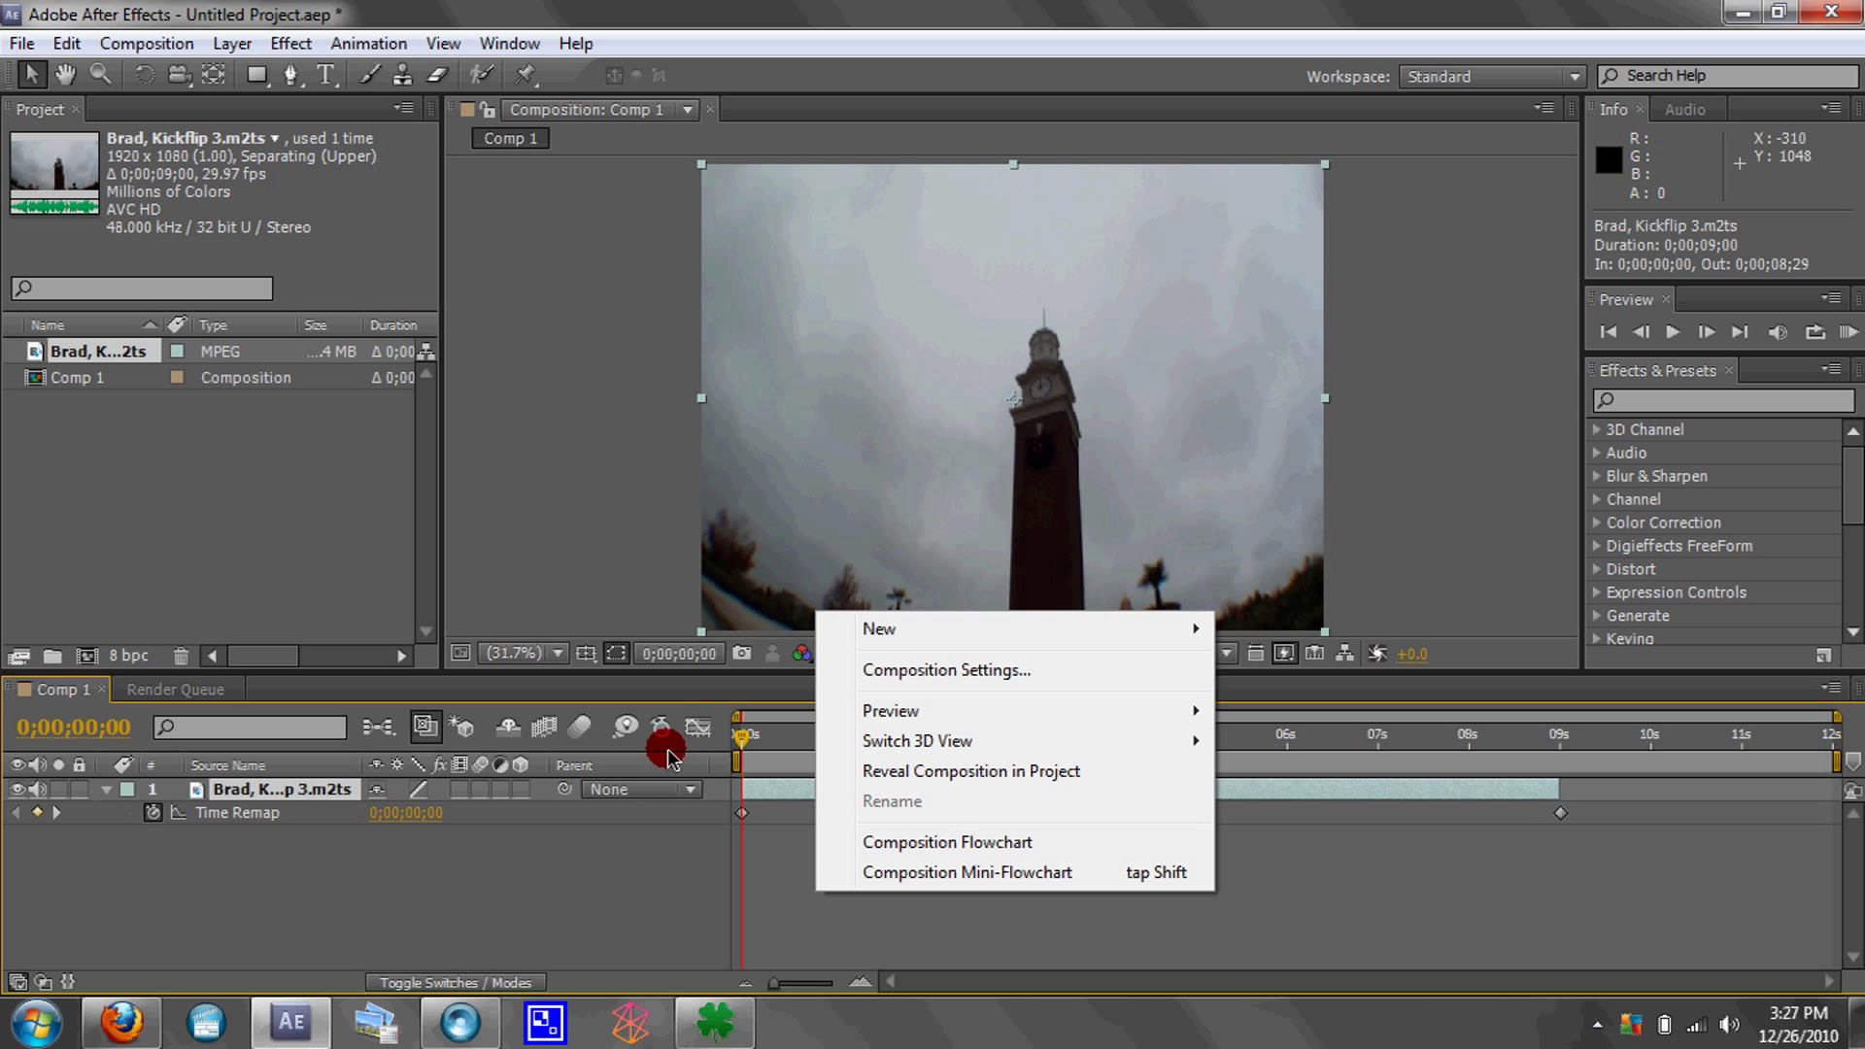
click(654, 862)
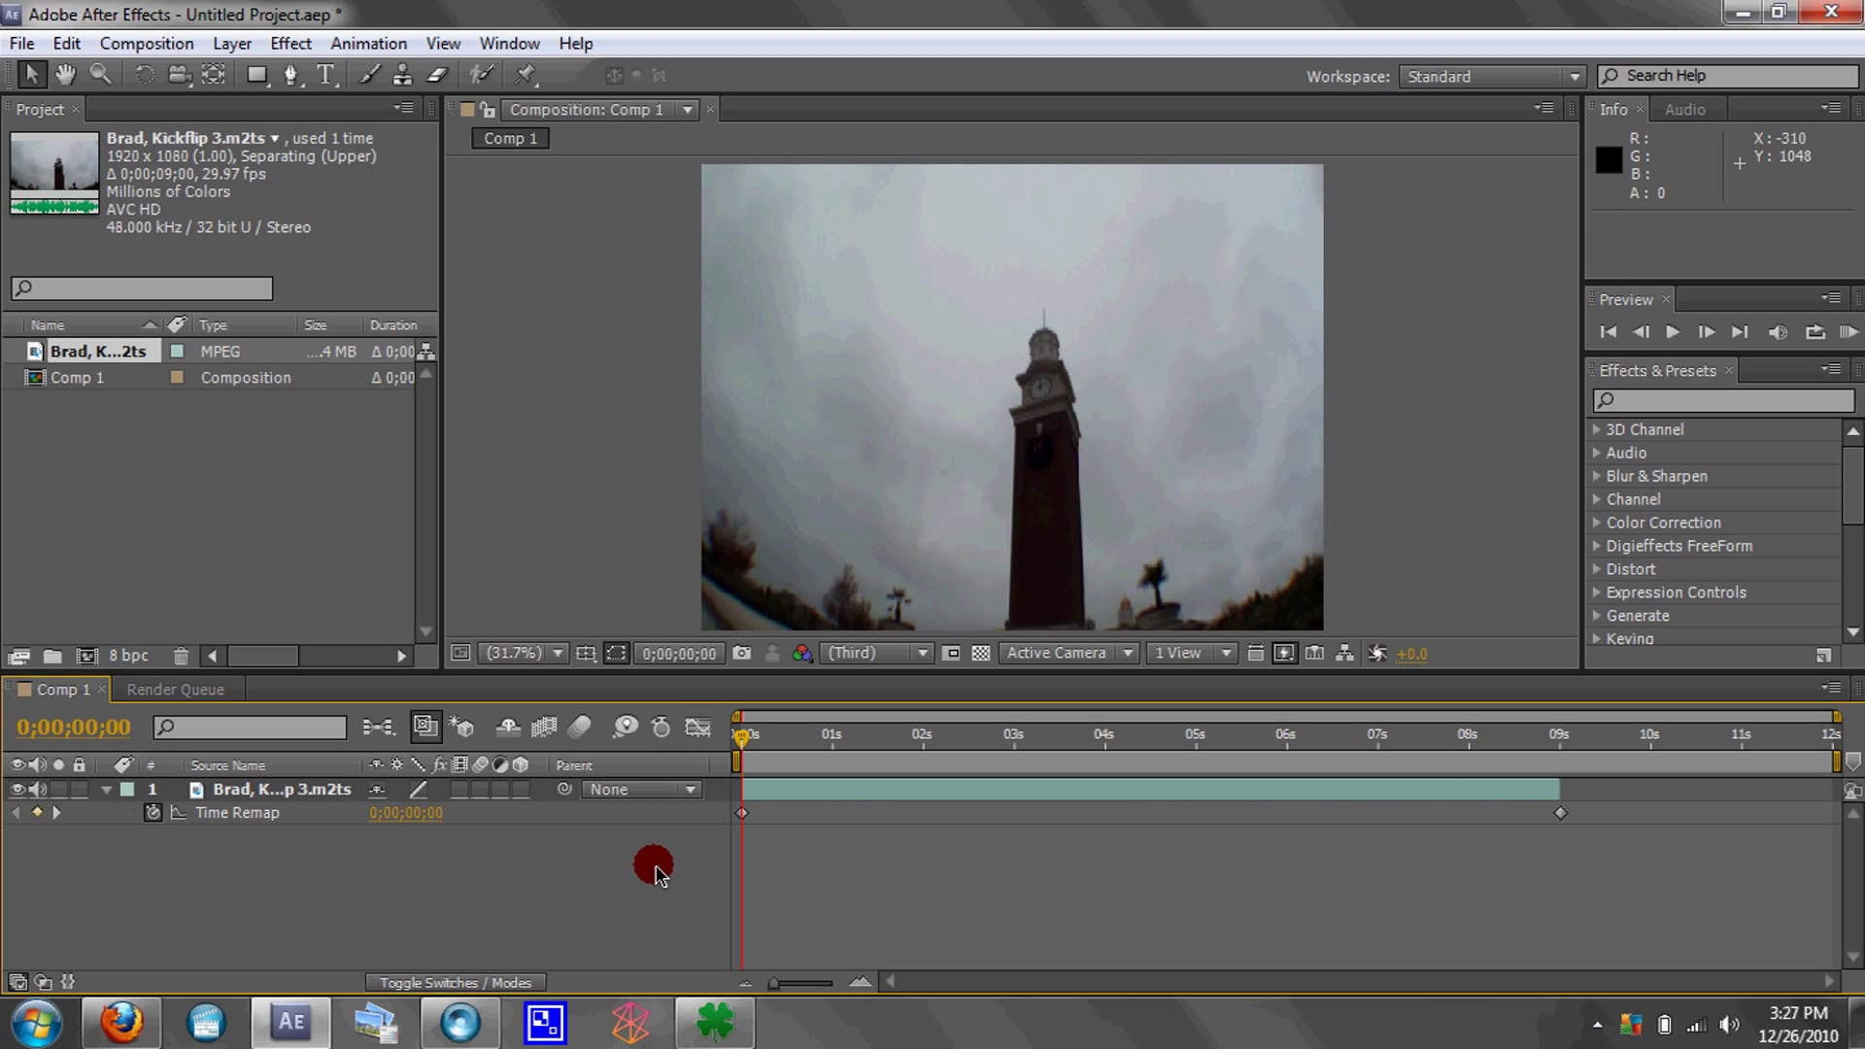
- Select the clip layer and move the current-time indicator to 0;00;03;04
click(698, 728)
right_click(855, 855)
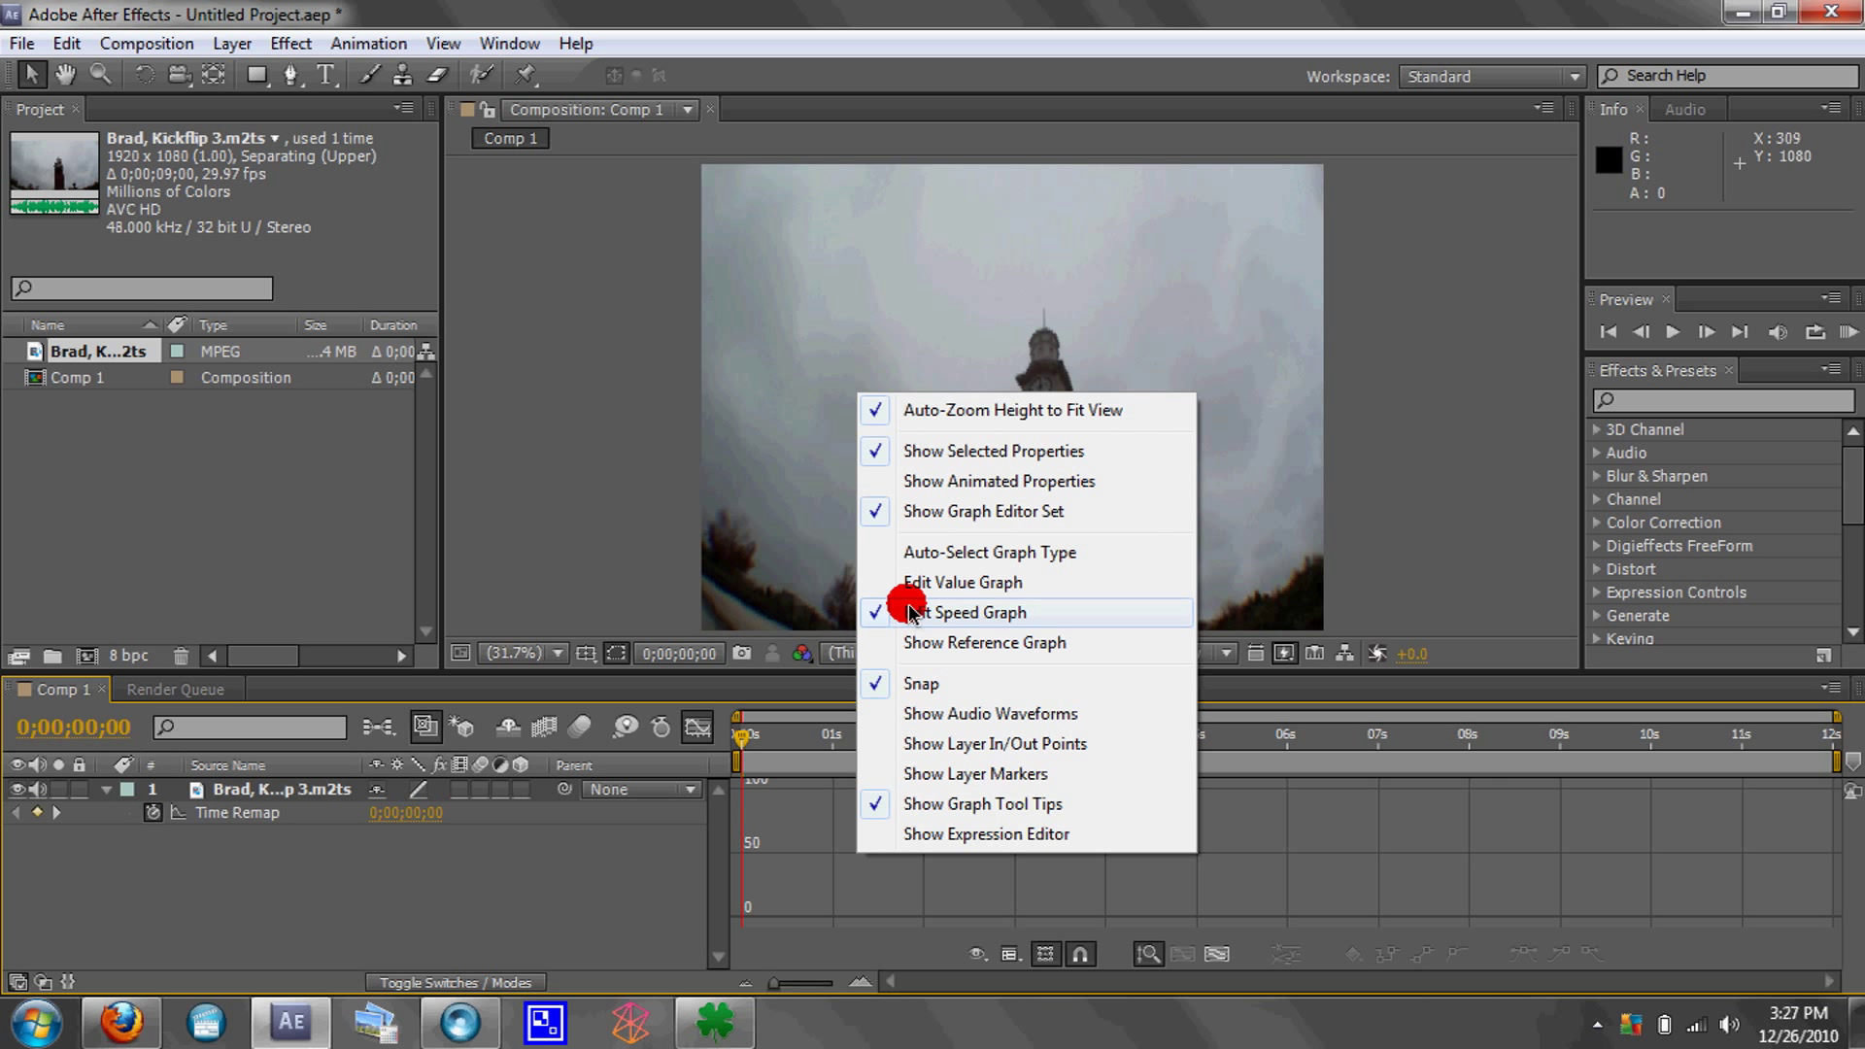
click(479, 849)
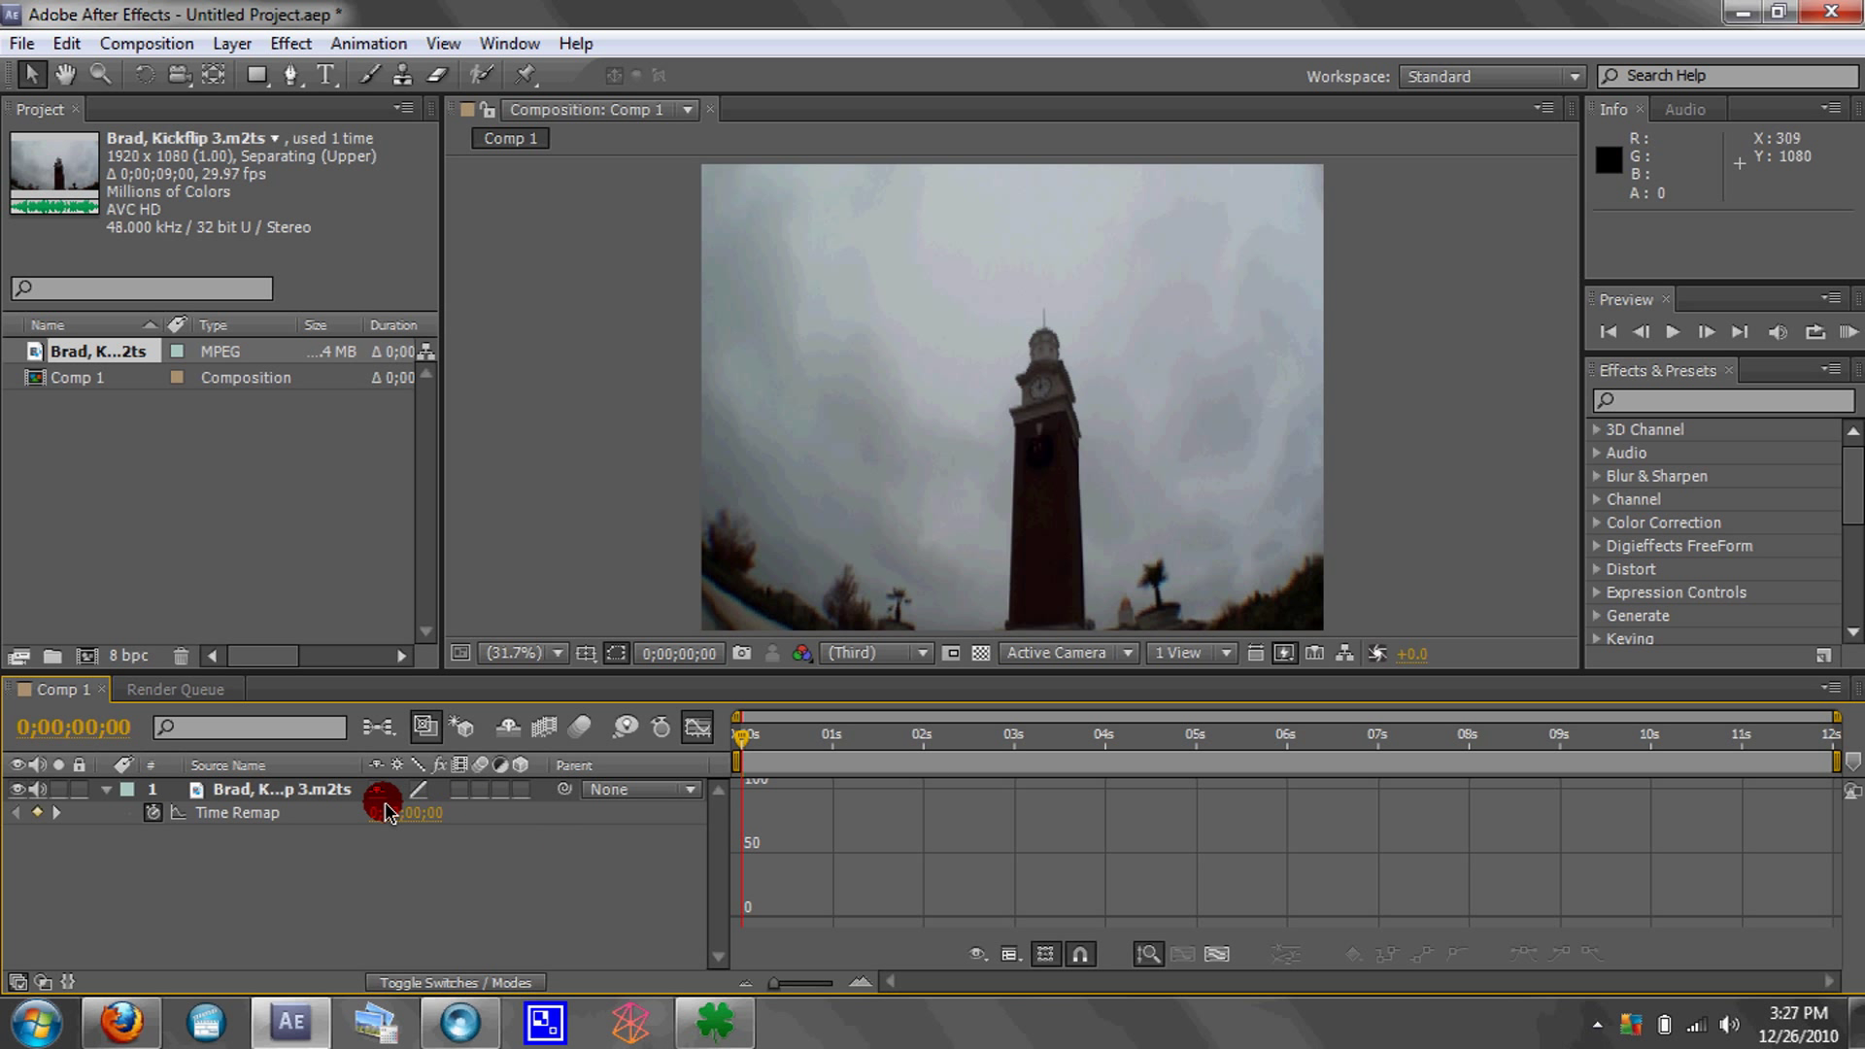
click(313, 790)
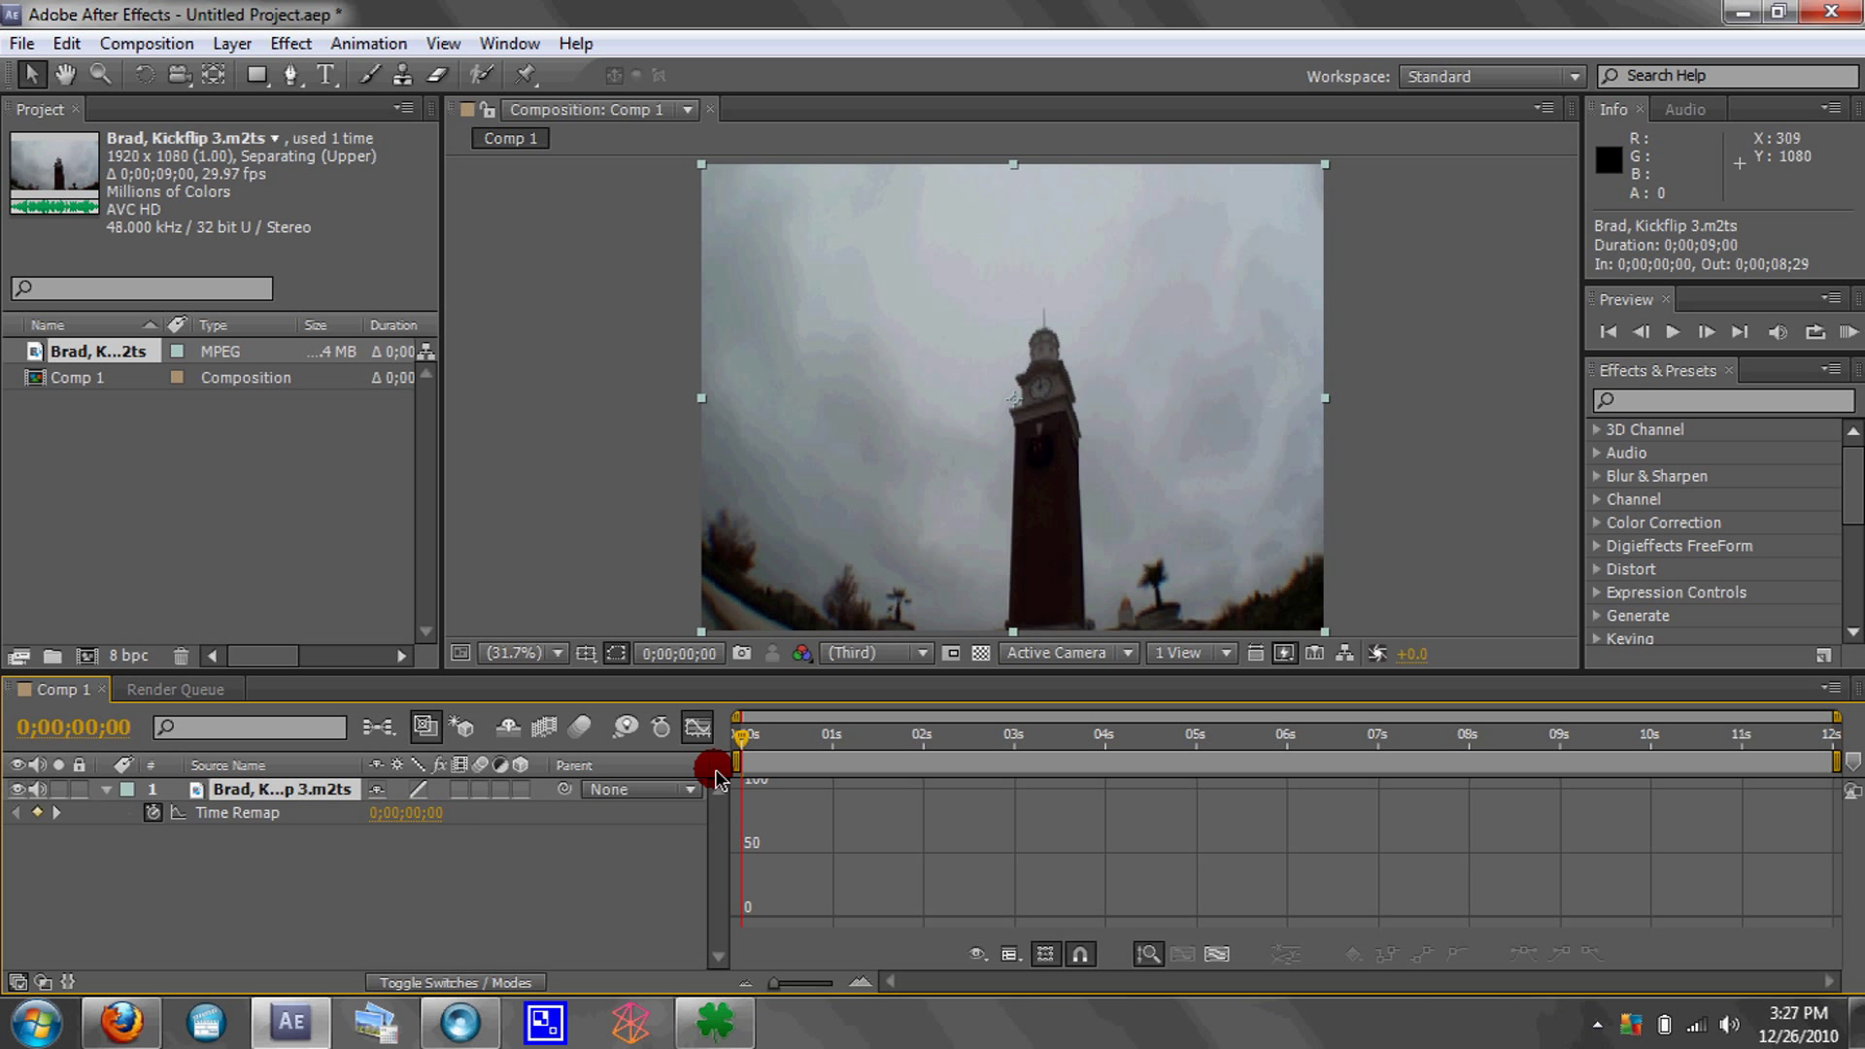
click(697, 727)
drag(751, 756, 1028, 774)
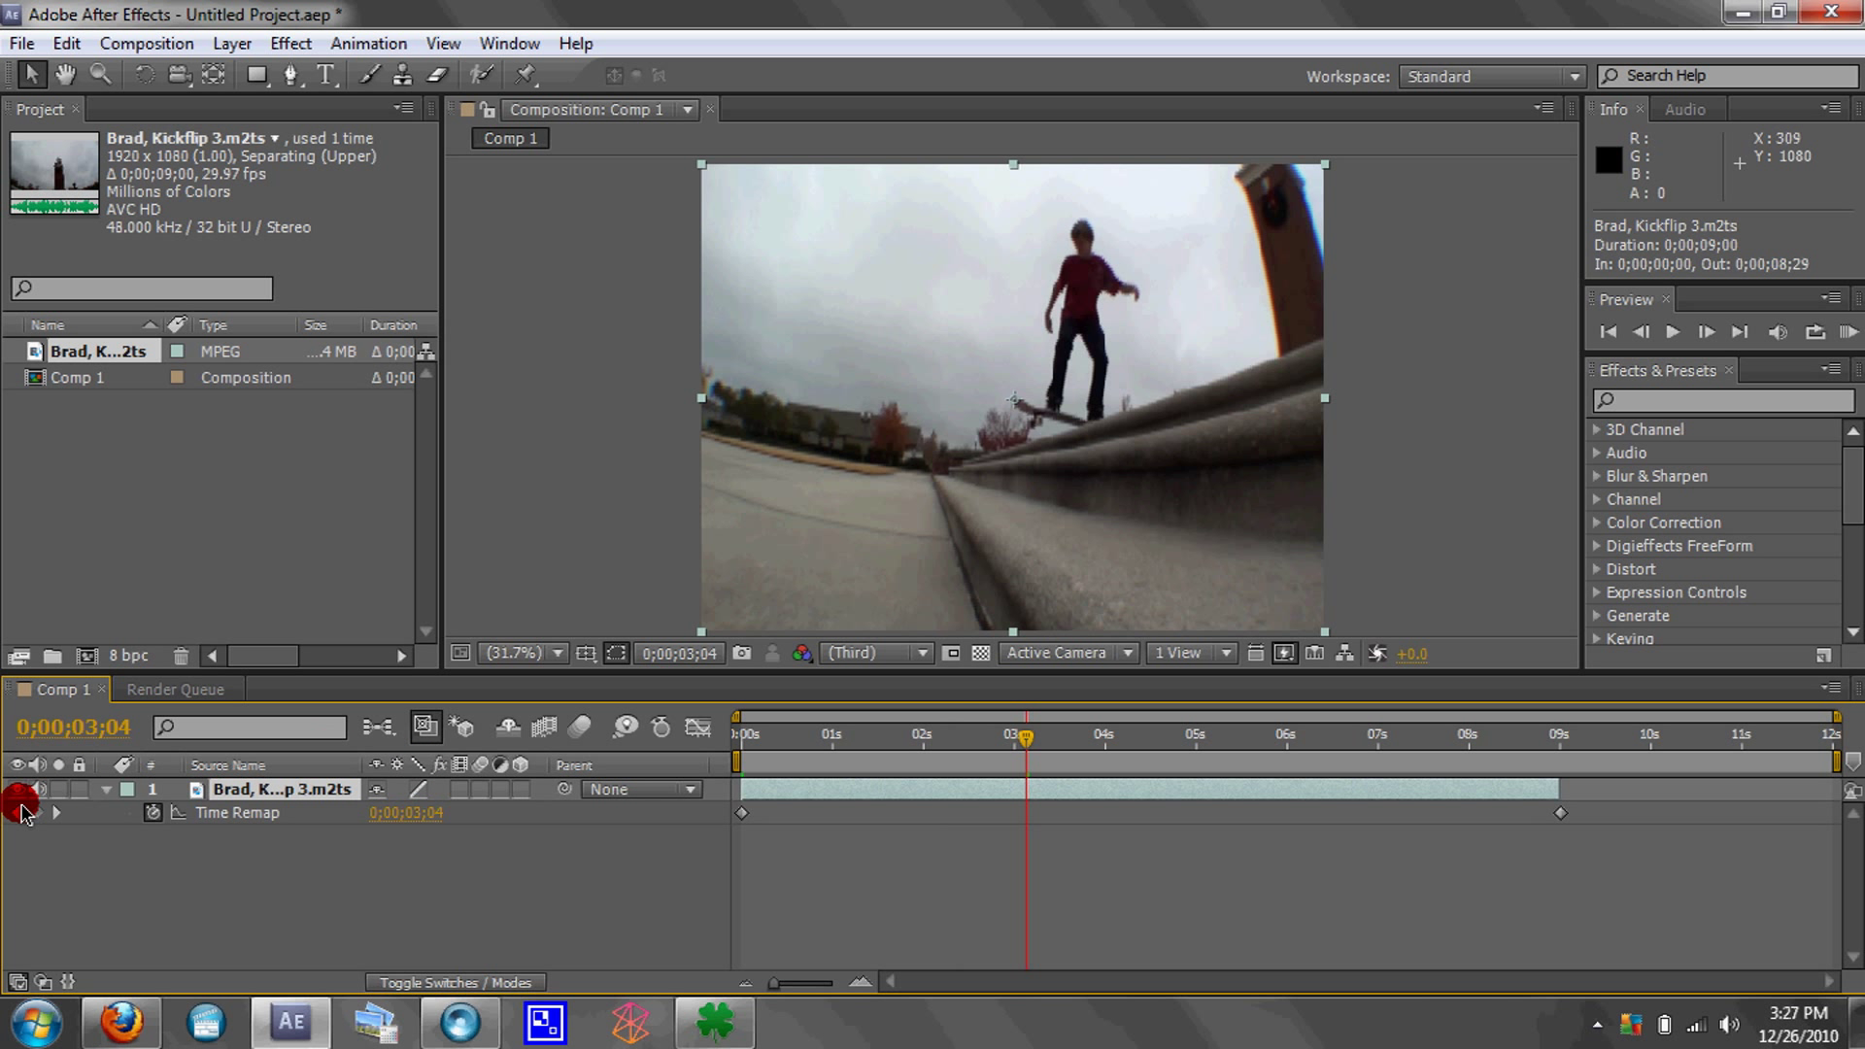
- Key Time Remap at 0;00;03;04 and 0;00;03;21, then view the speed graph in the Graph Editor
click(37, 813)
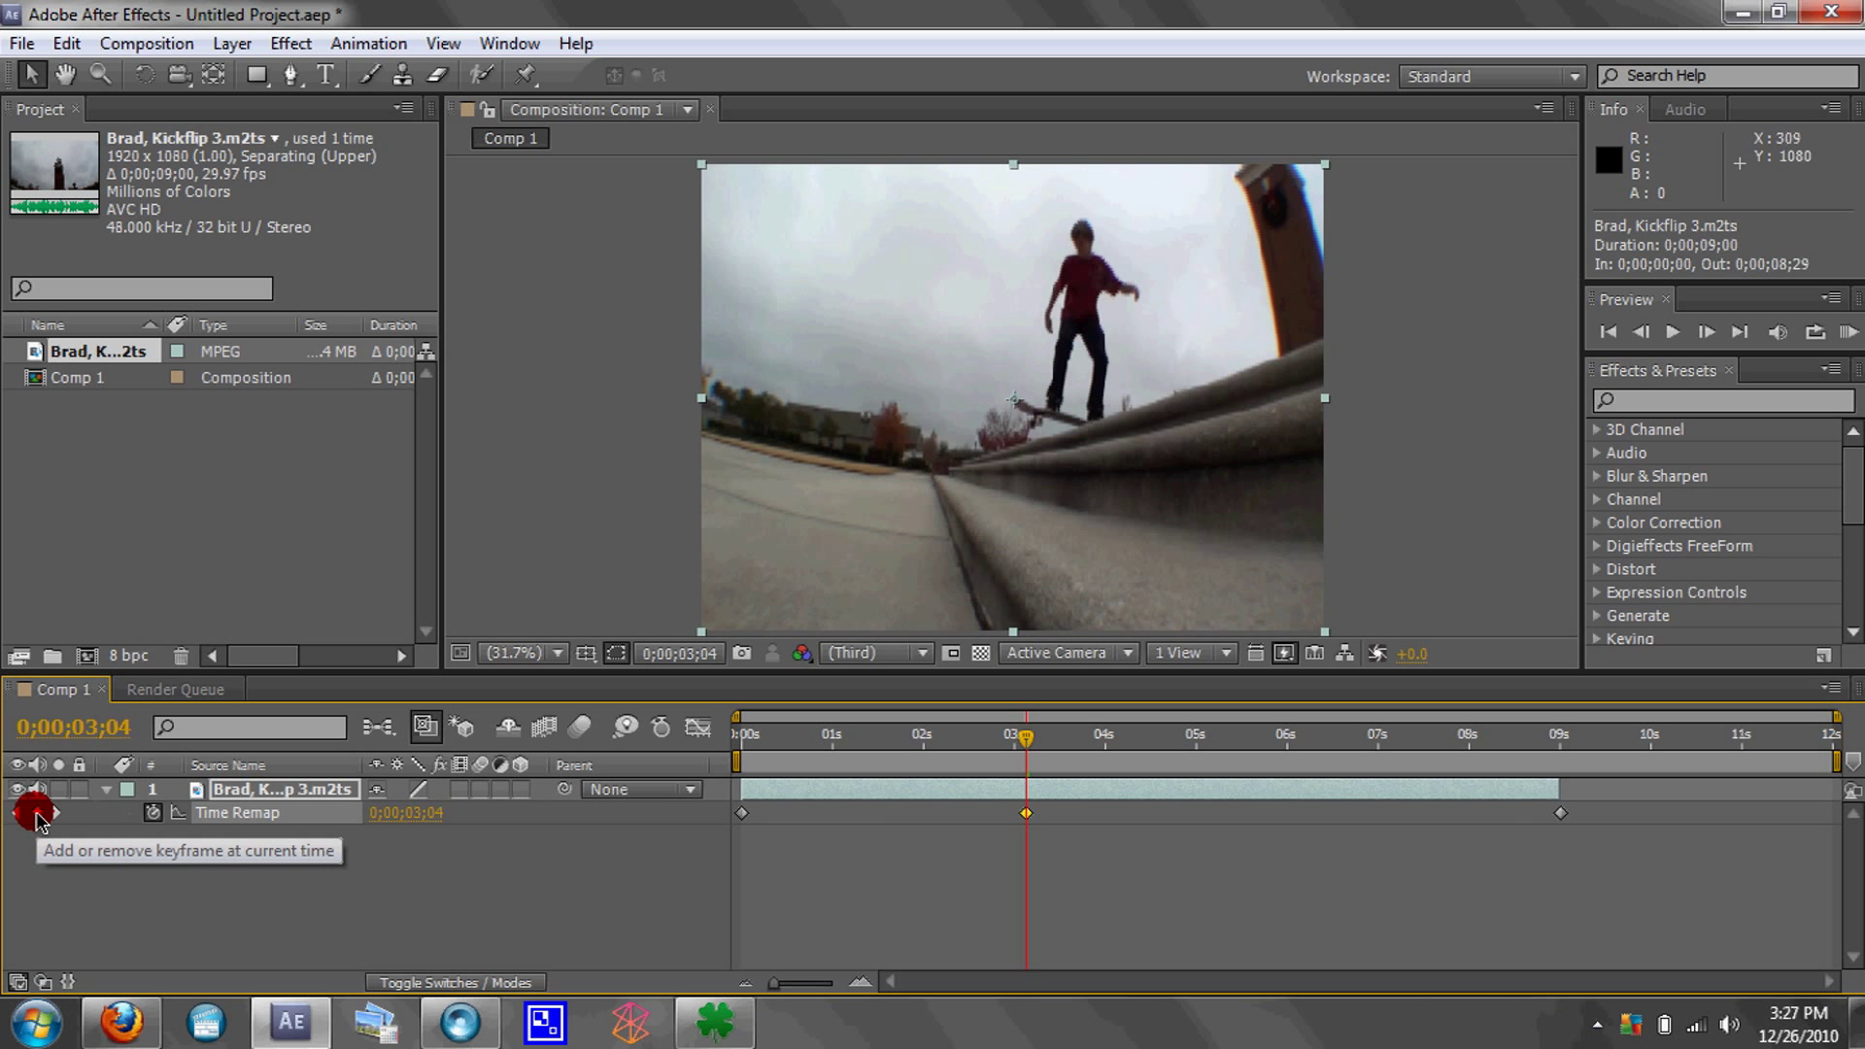
drag(1016, 738, 1074, 745)
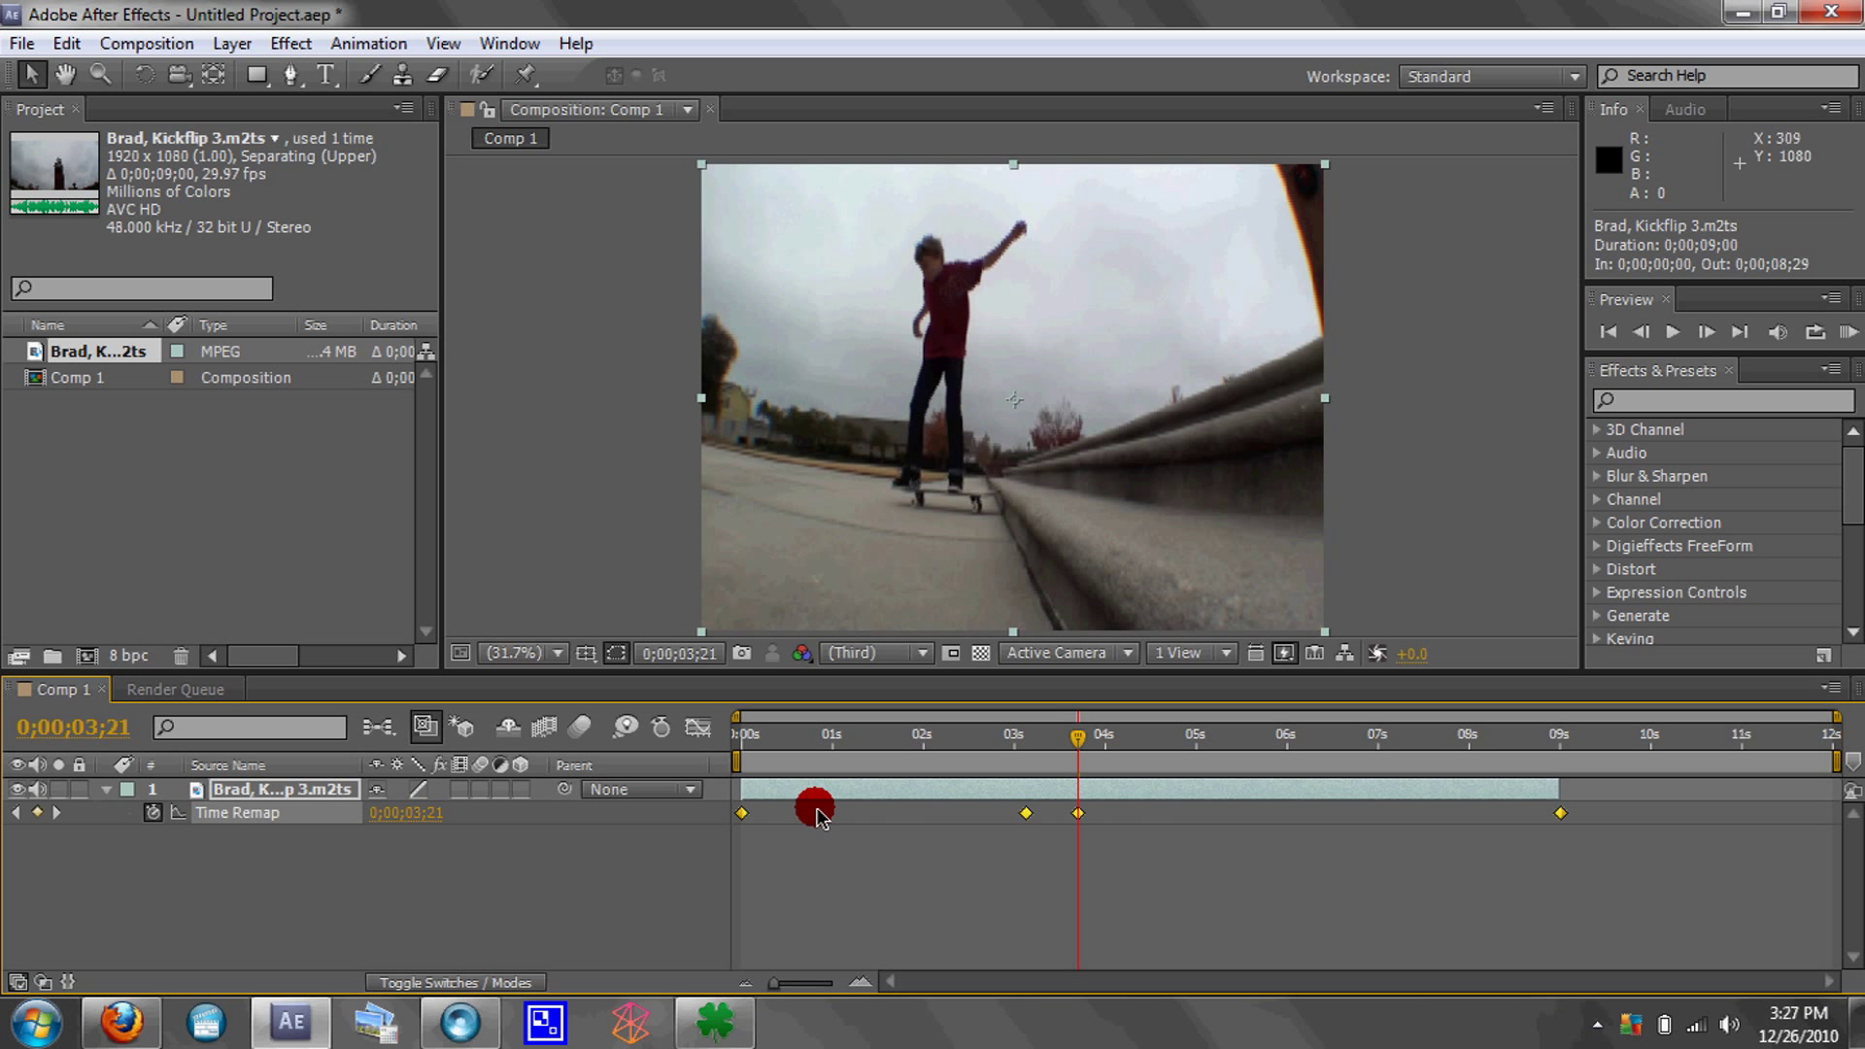
click(696, 731)
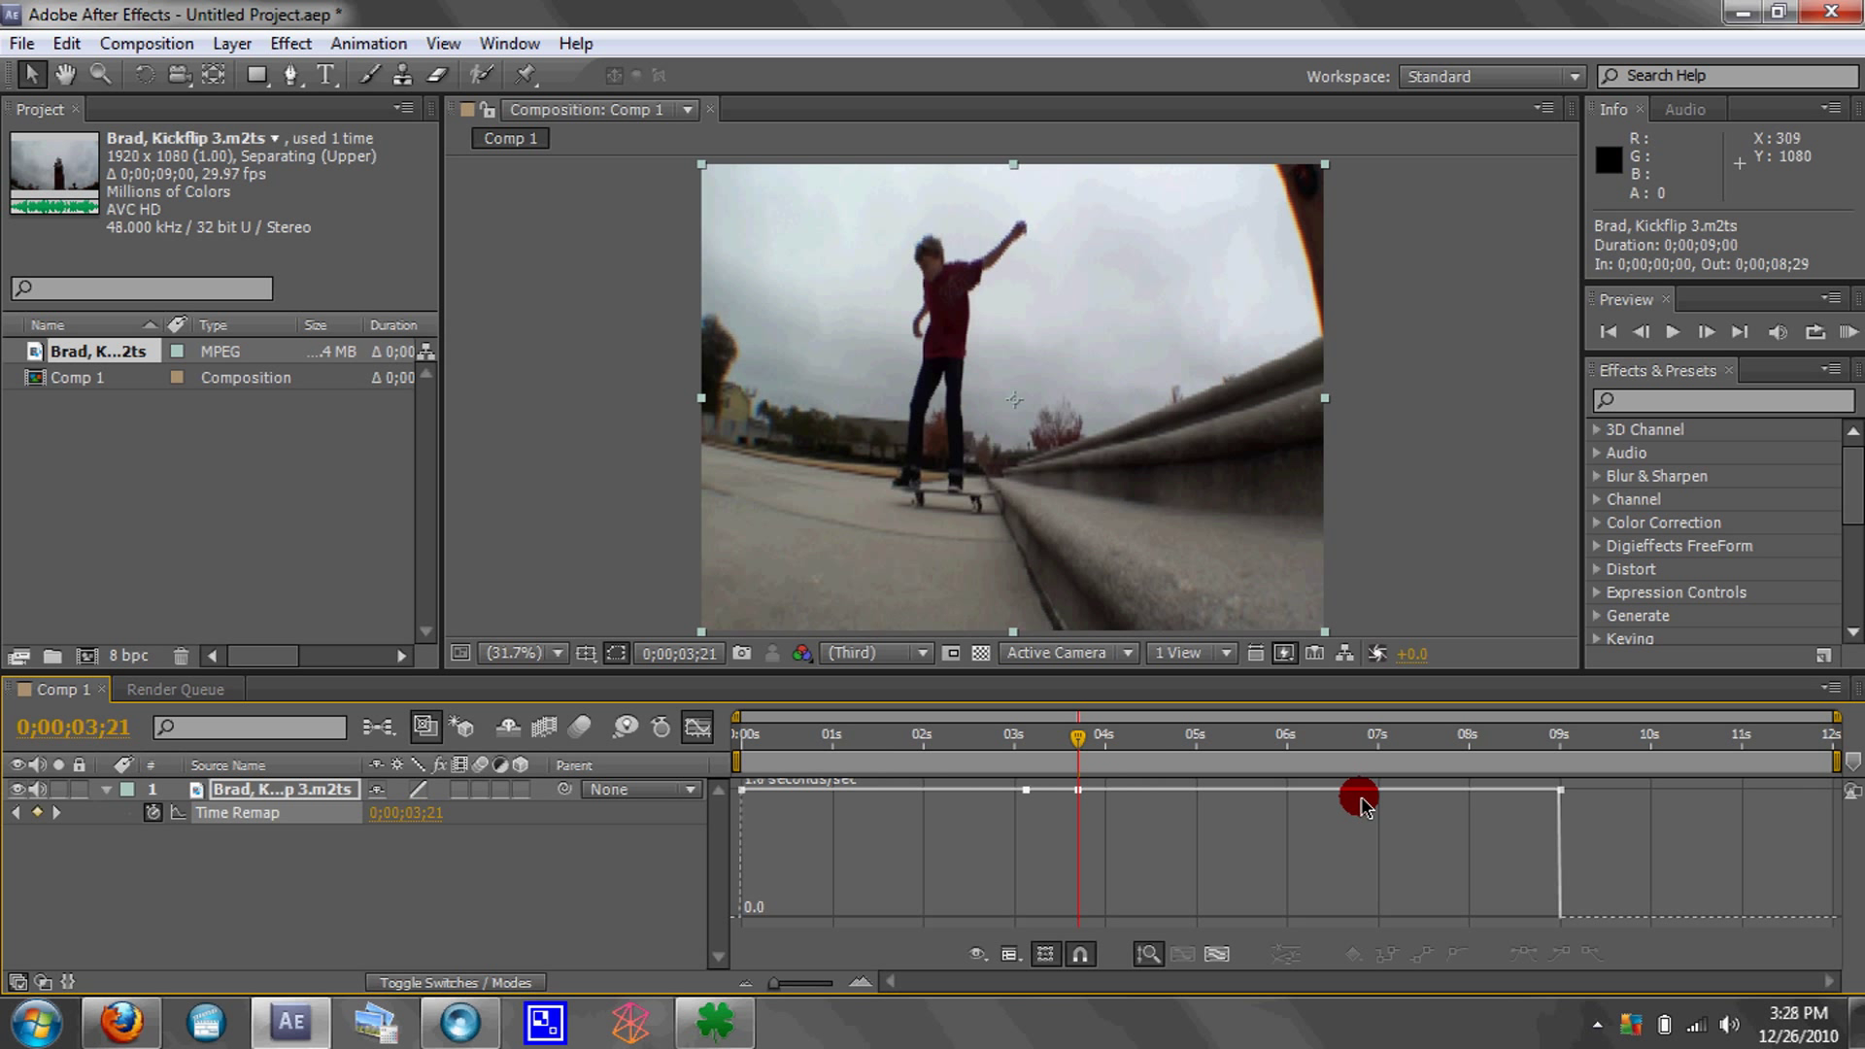
- Pull the speed between the middle keyframes down and return the 4;21 keyframe to 1.00 seconds/sec
click(1291, 797)
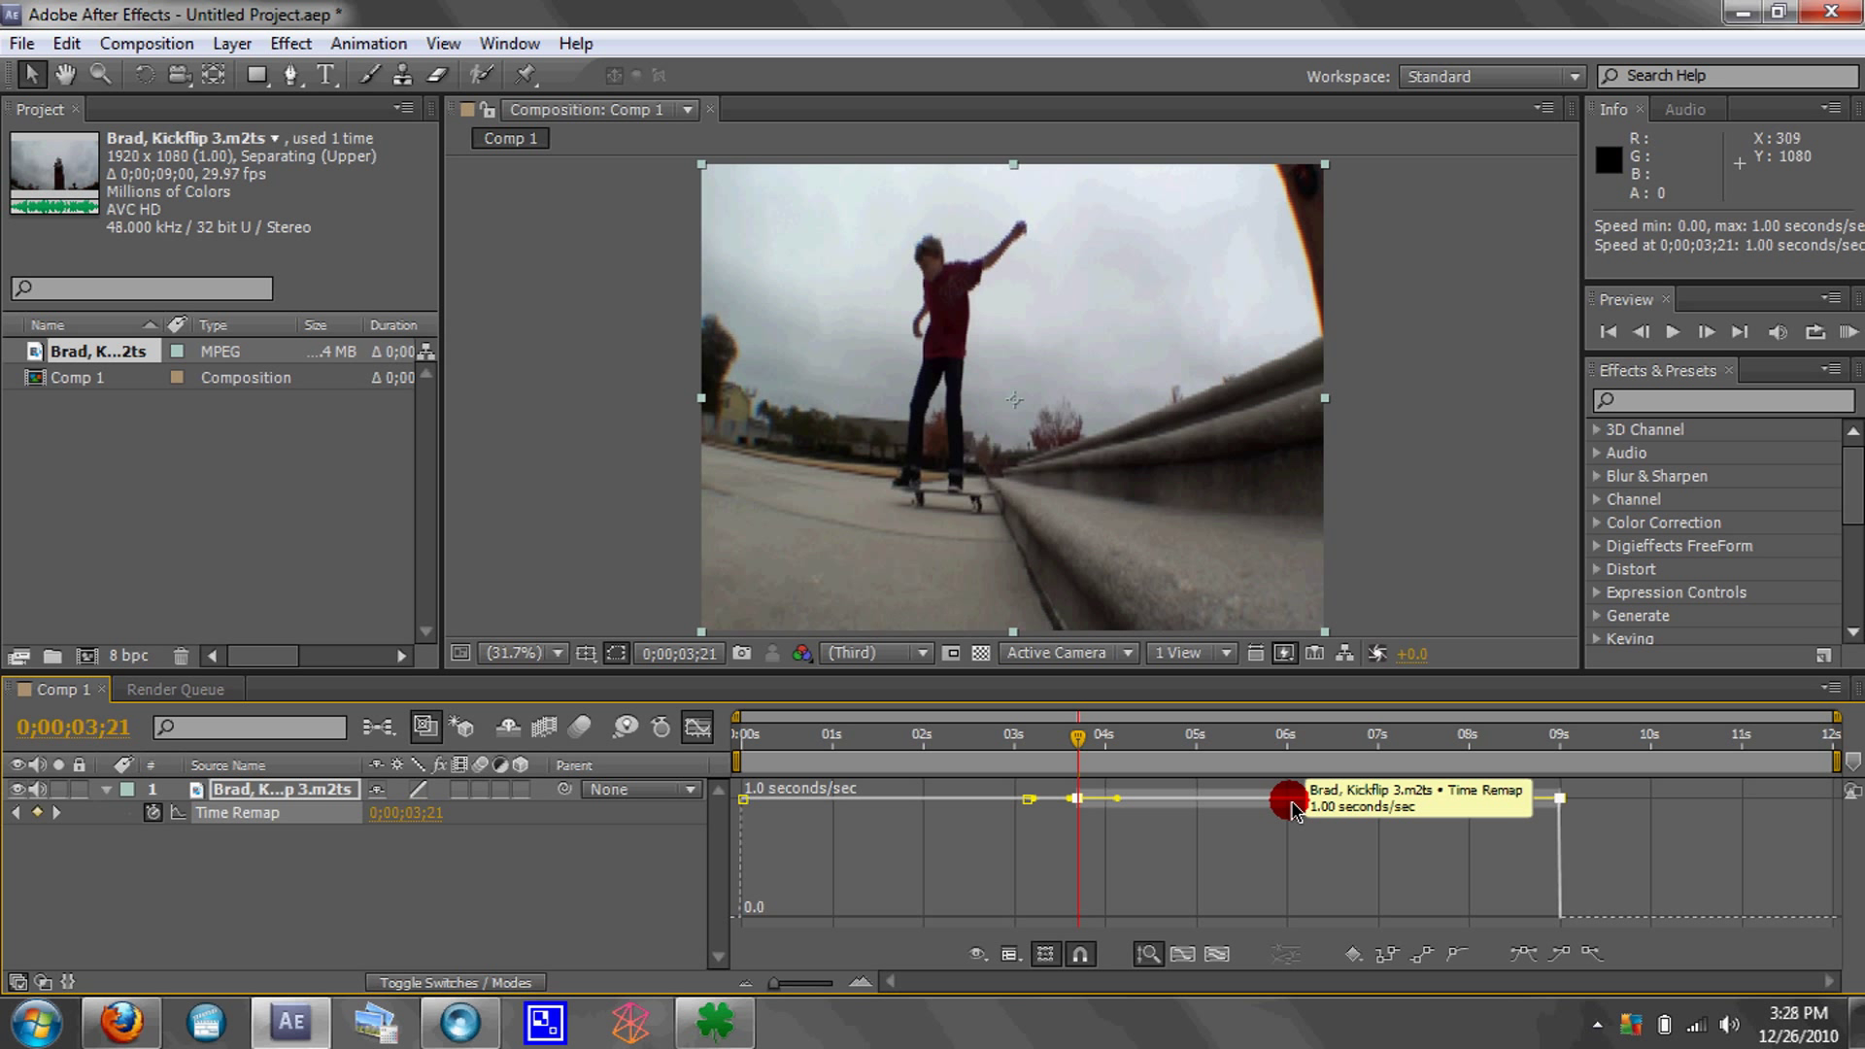
drag(1292, 809, 1376, 793)
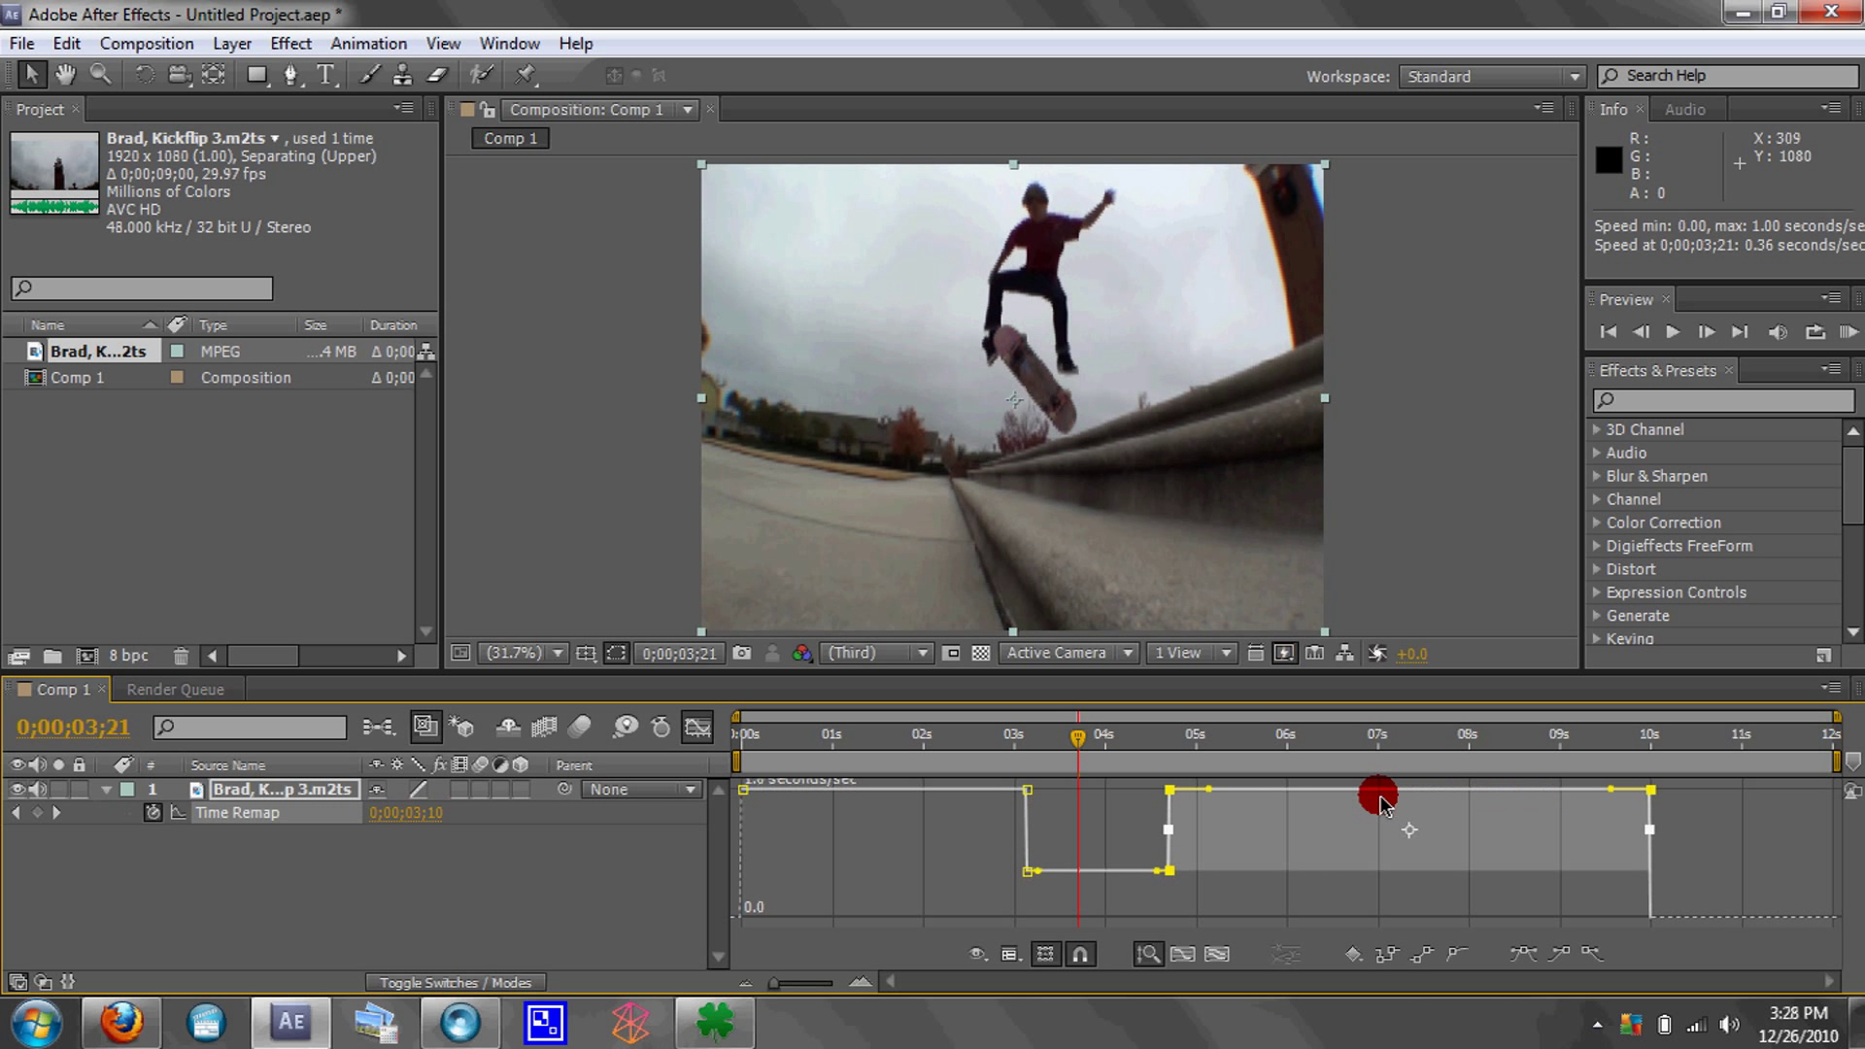
click(1086, 913)
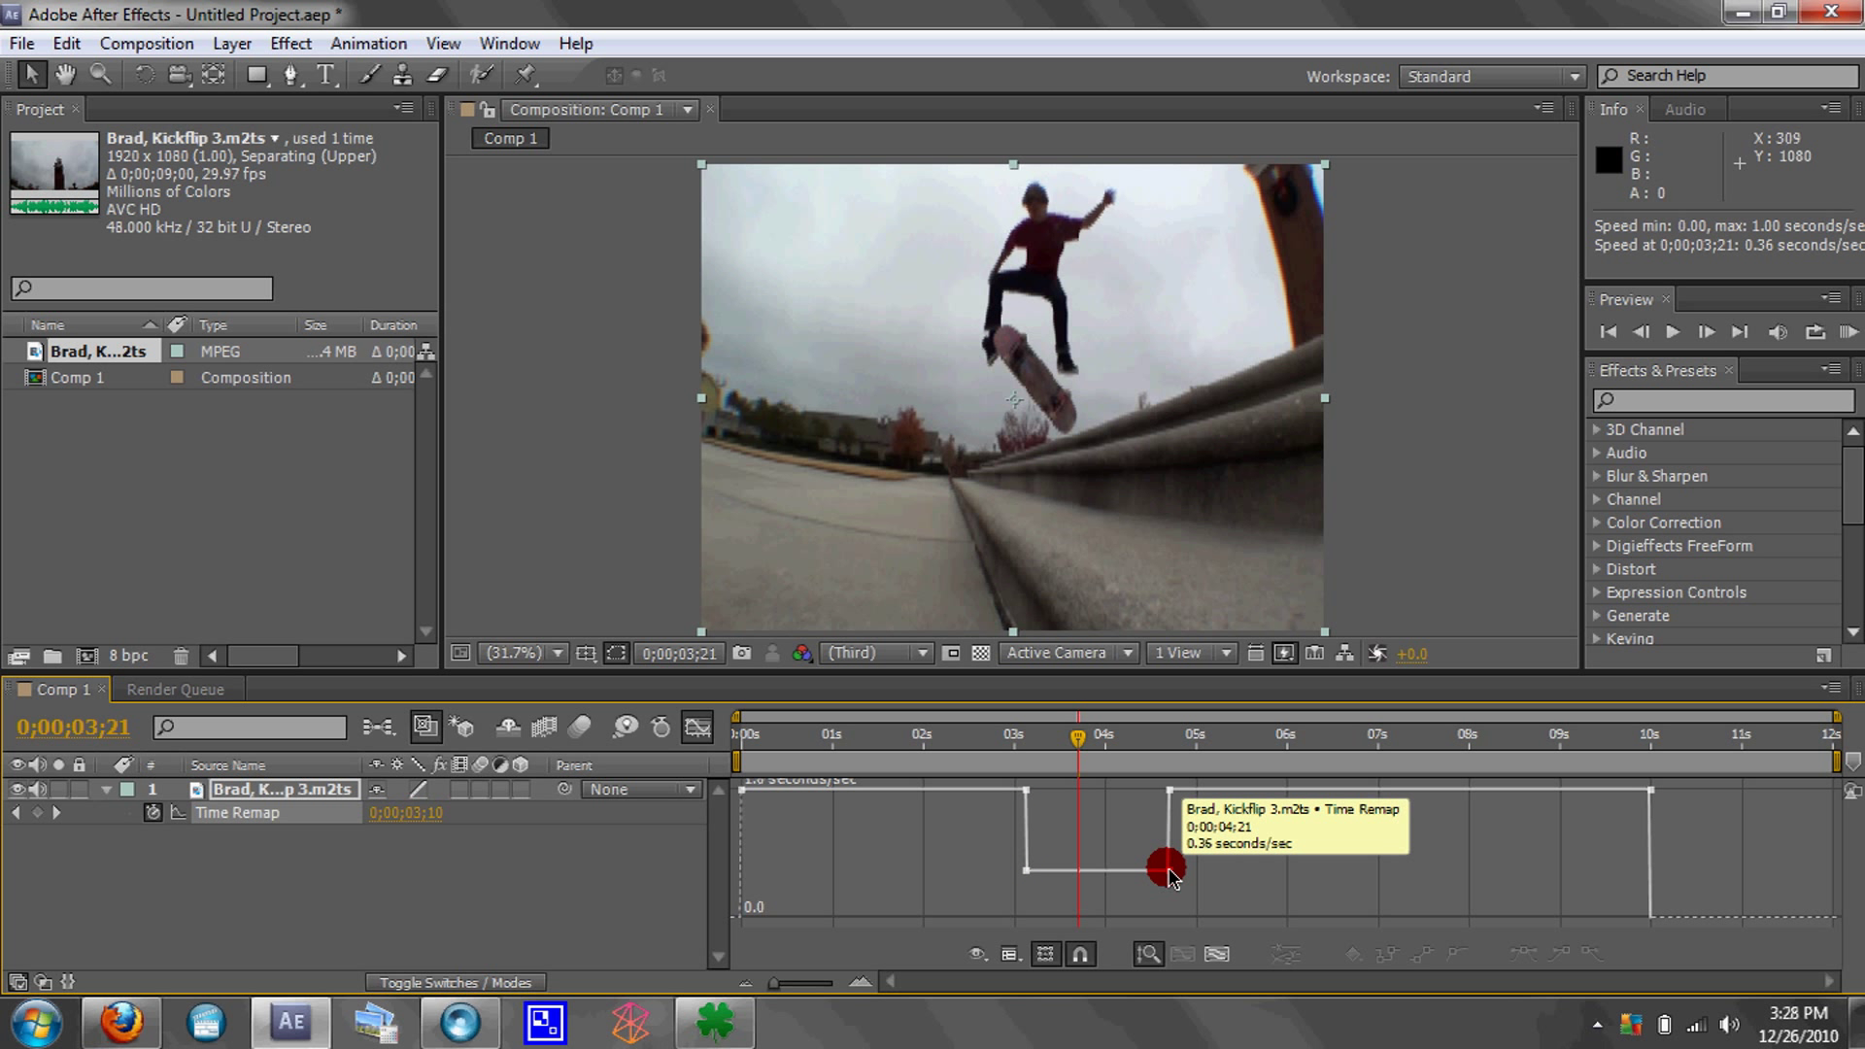
drag(1171, 874, 1177, 798)
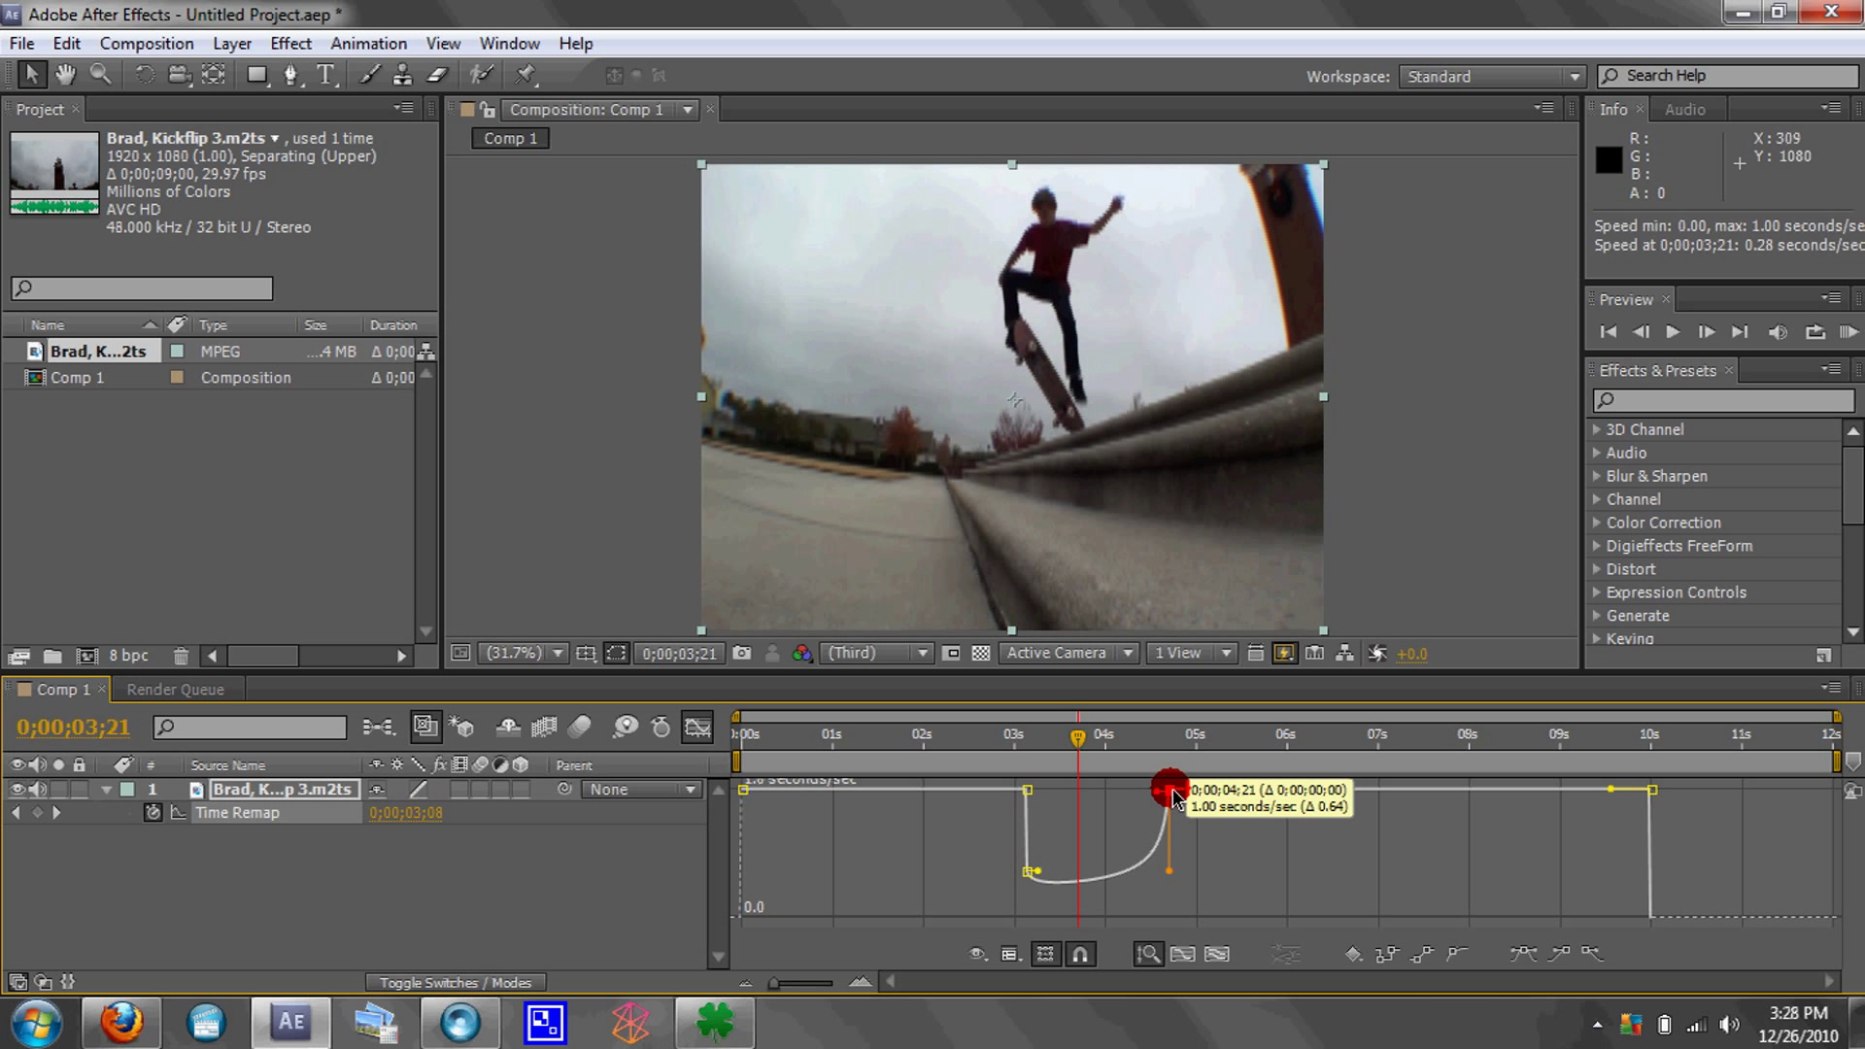
drag(1176, 797, 1173, 792)
- Reshape the slow-motion dip so it bottoms out around 0.25 seconds/sec
click(991, 894)
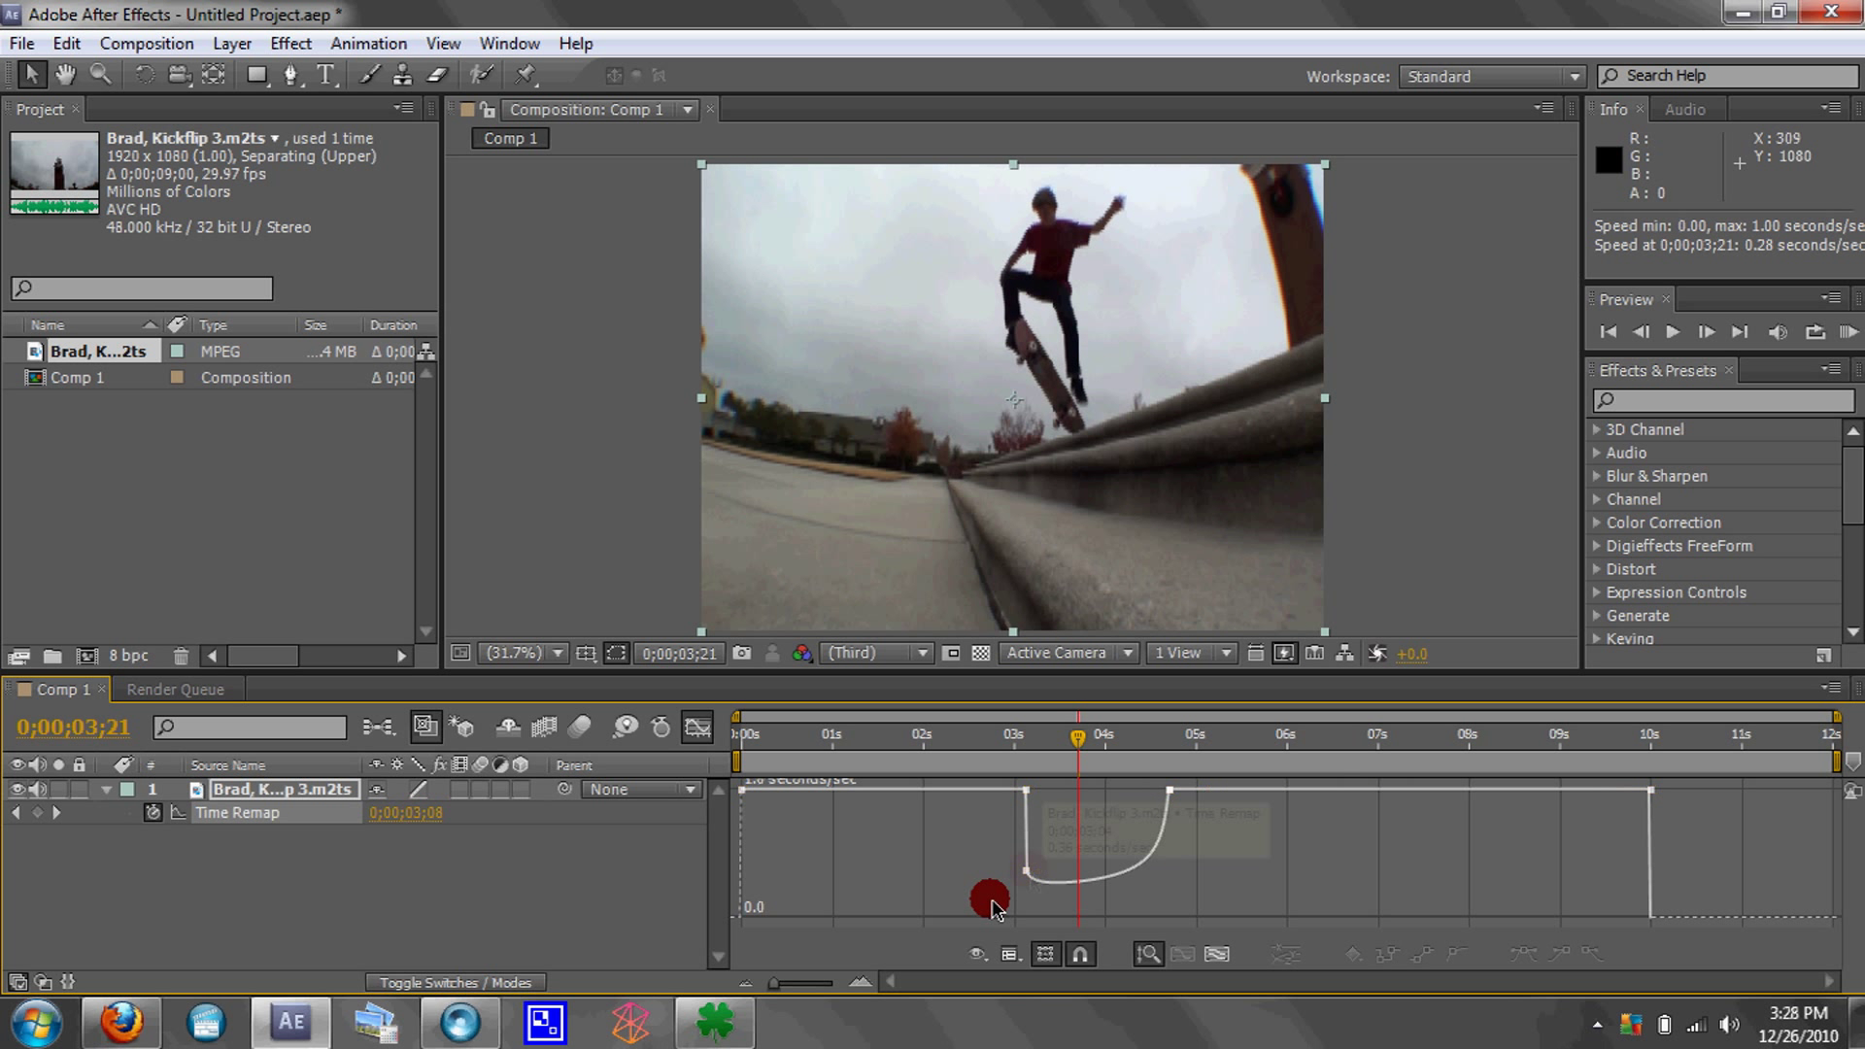
click(1039, 865)
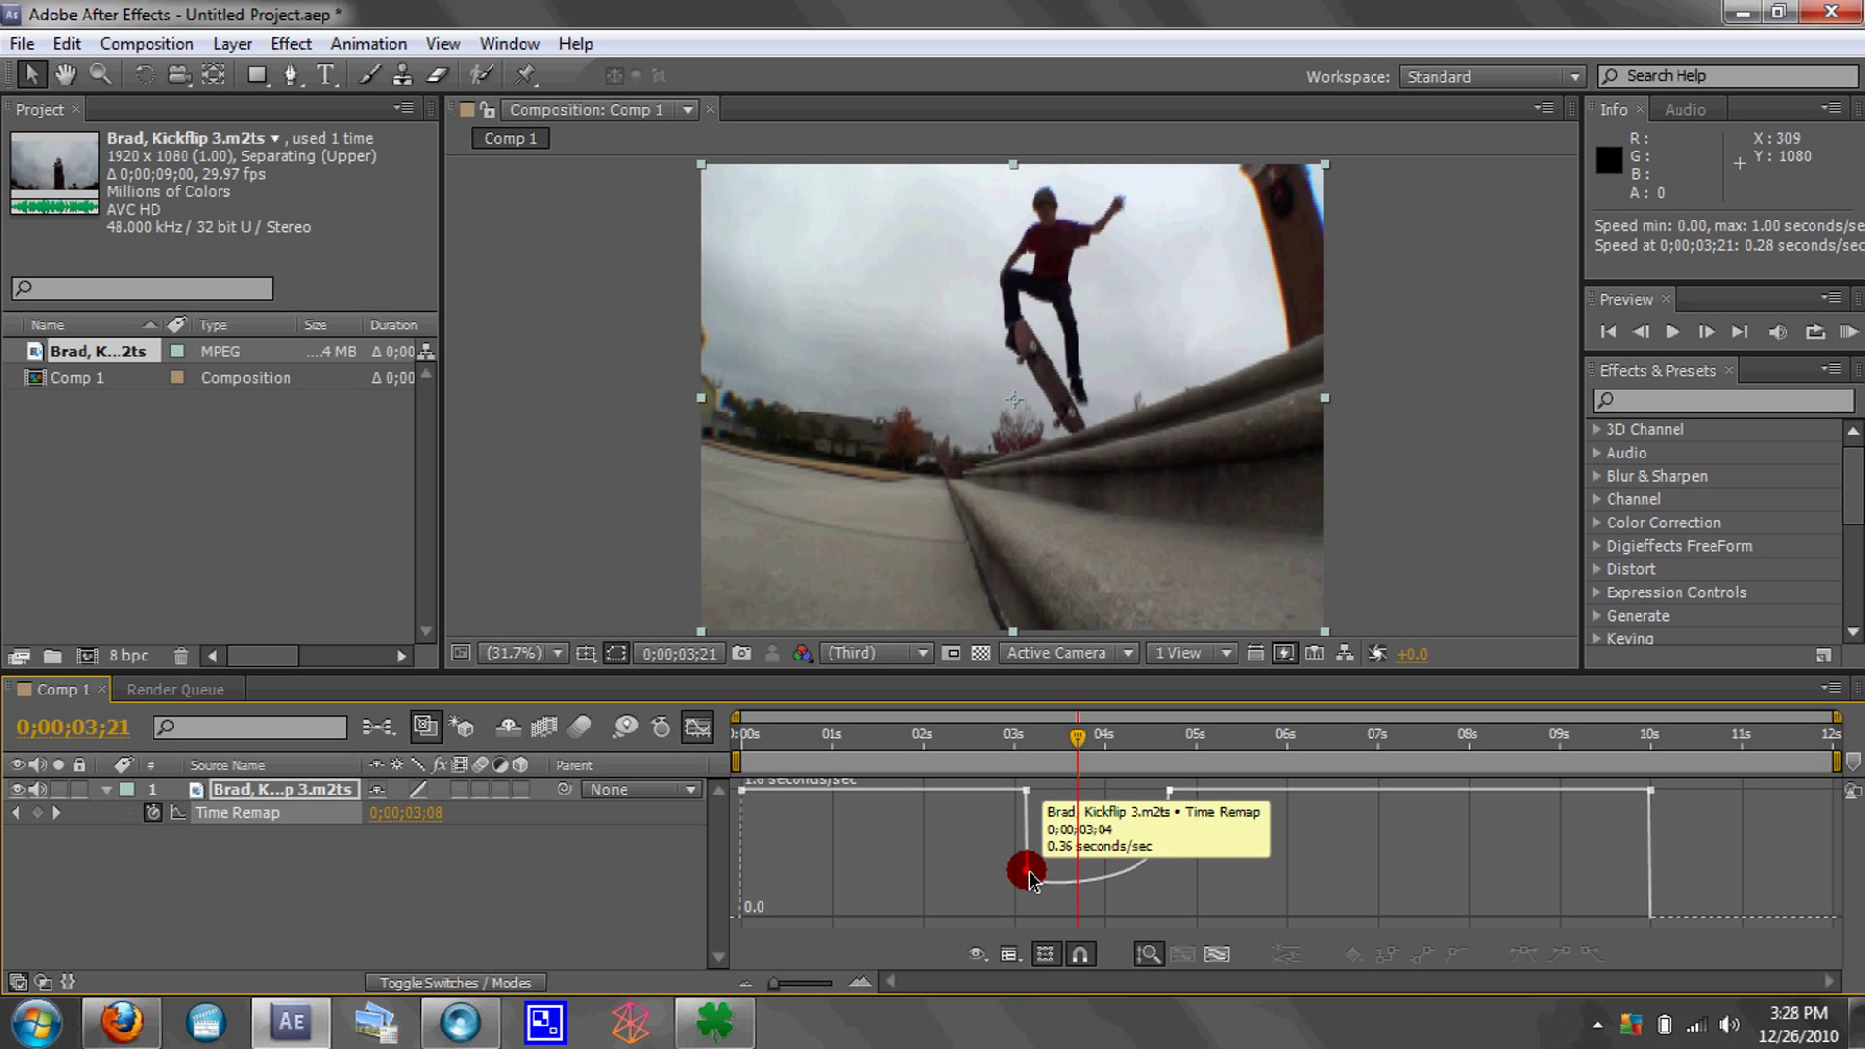
drag(1030, 879, 1027, 786)
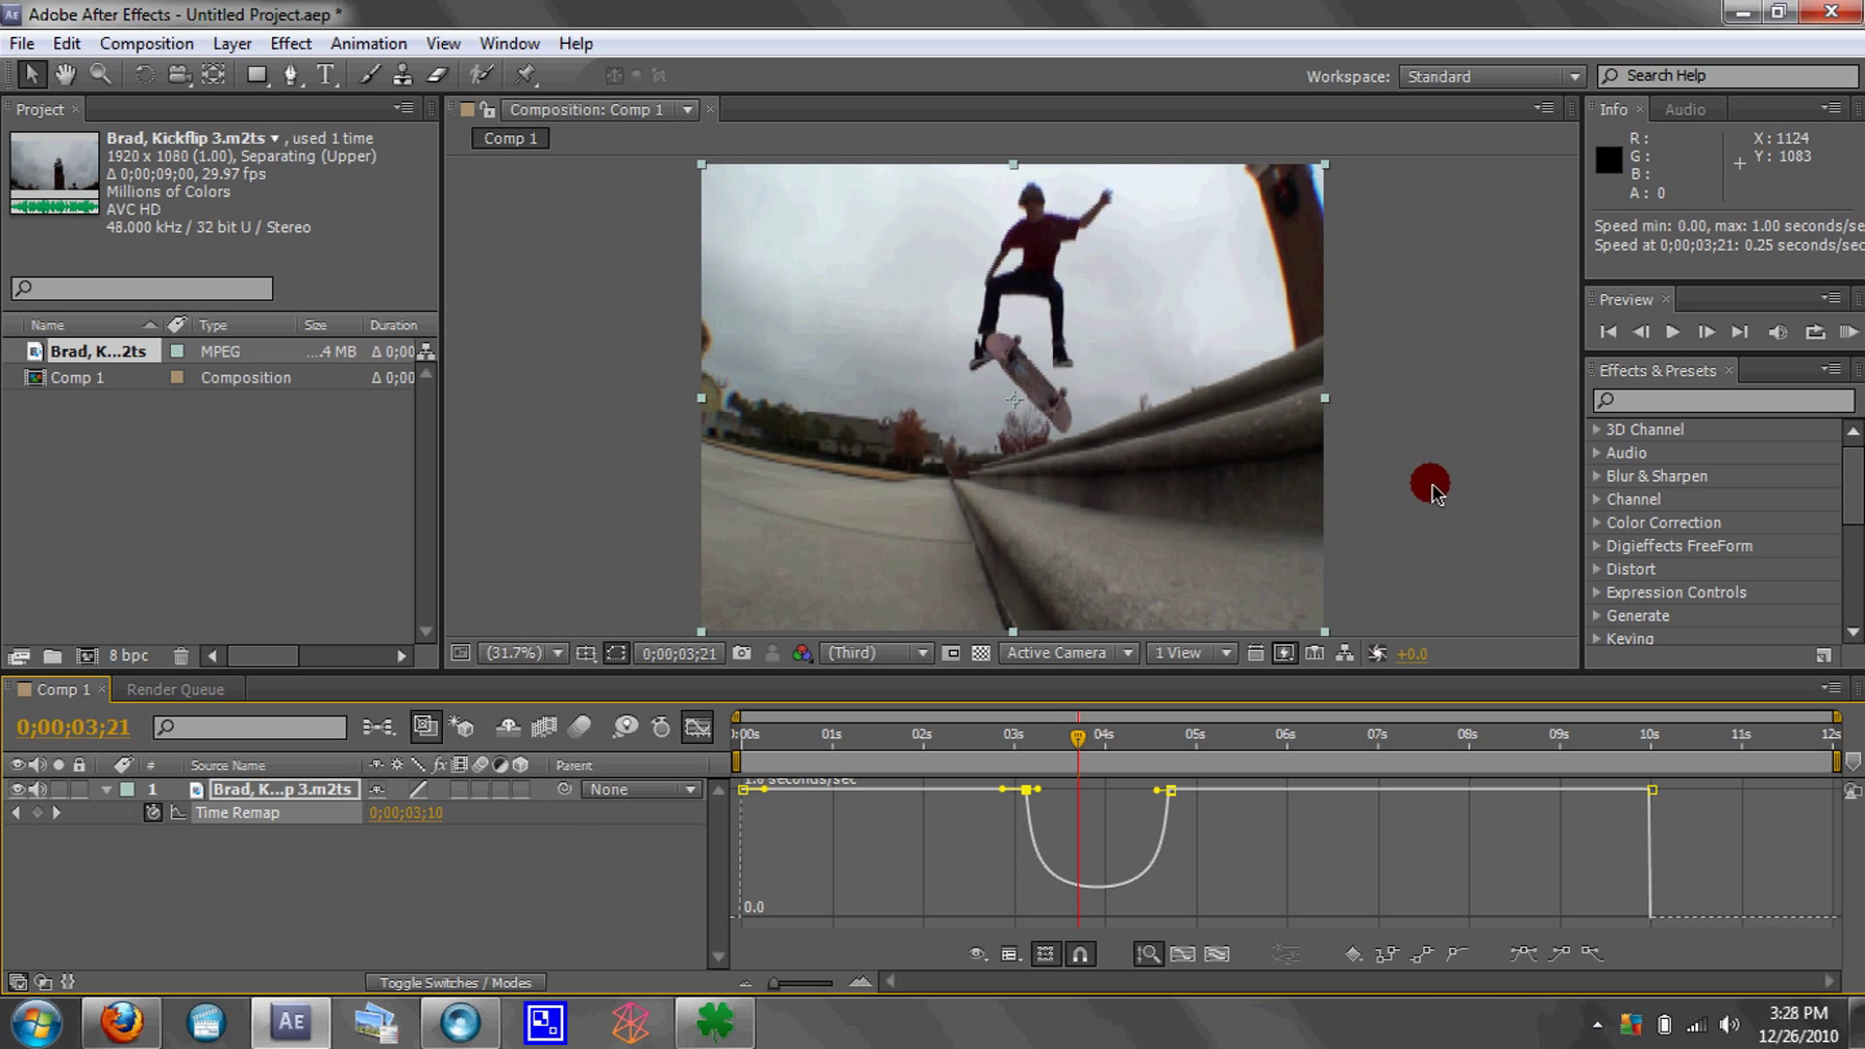
click(1845, 334)
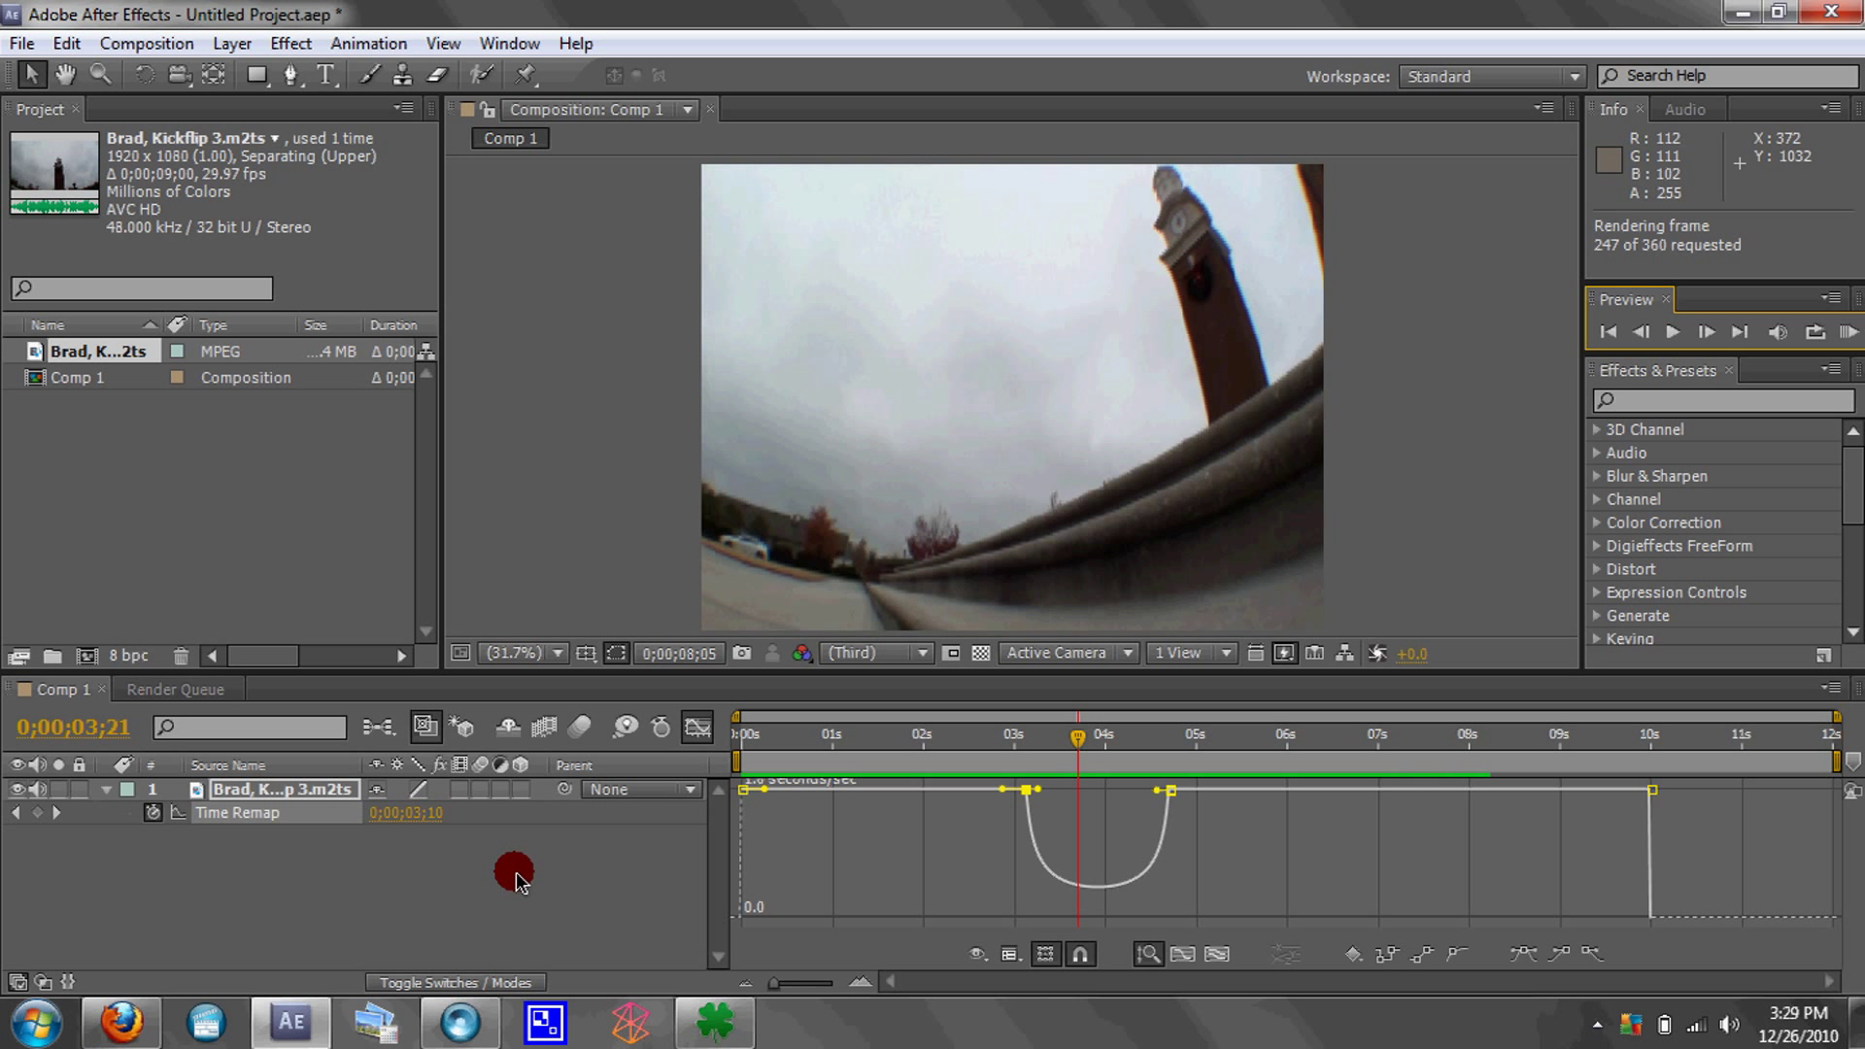
click(1671, 333)
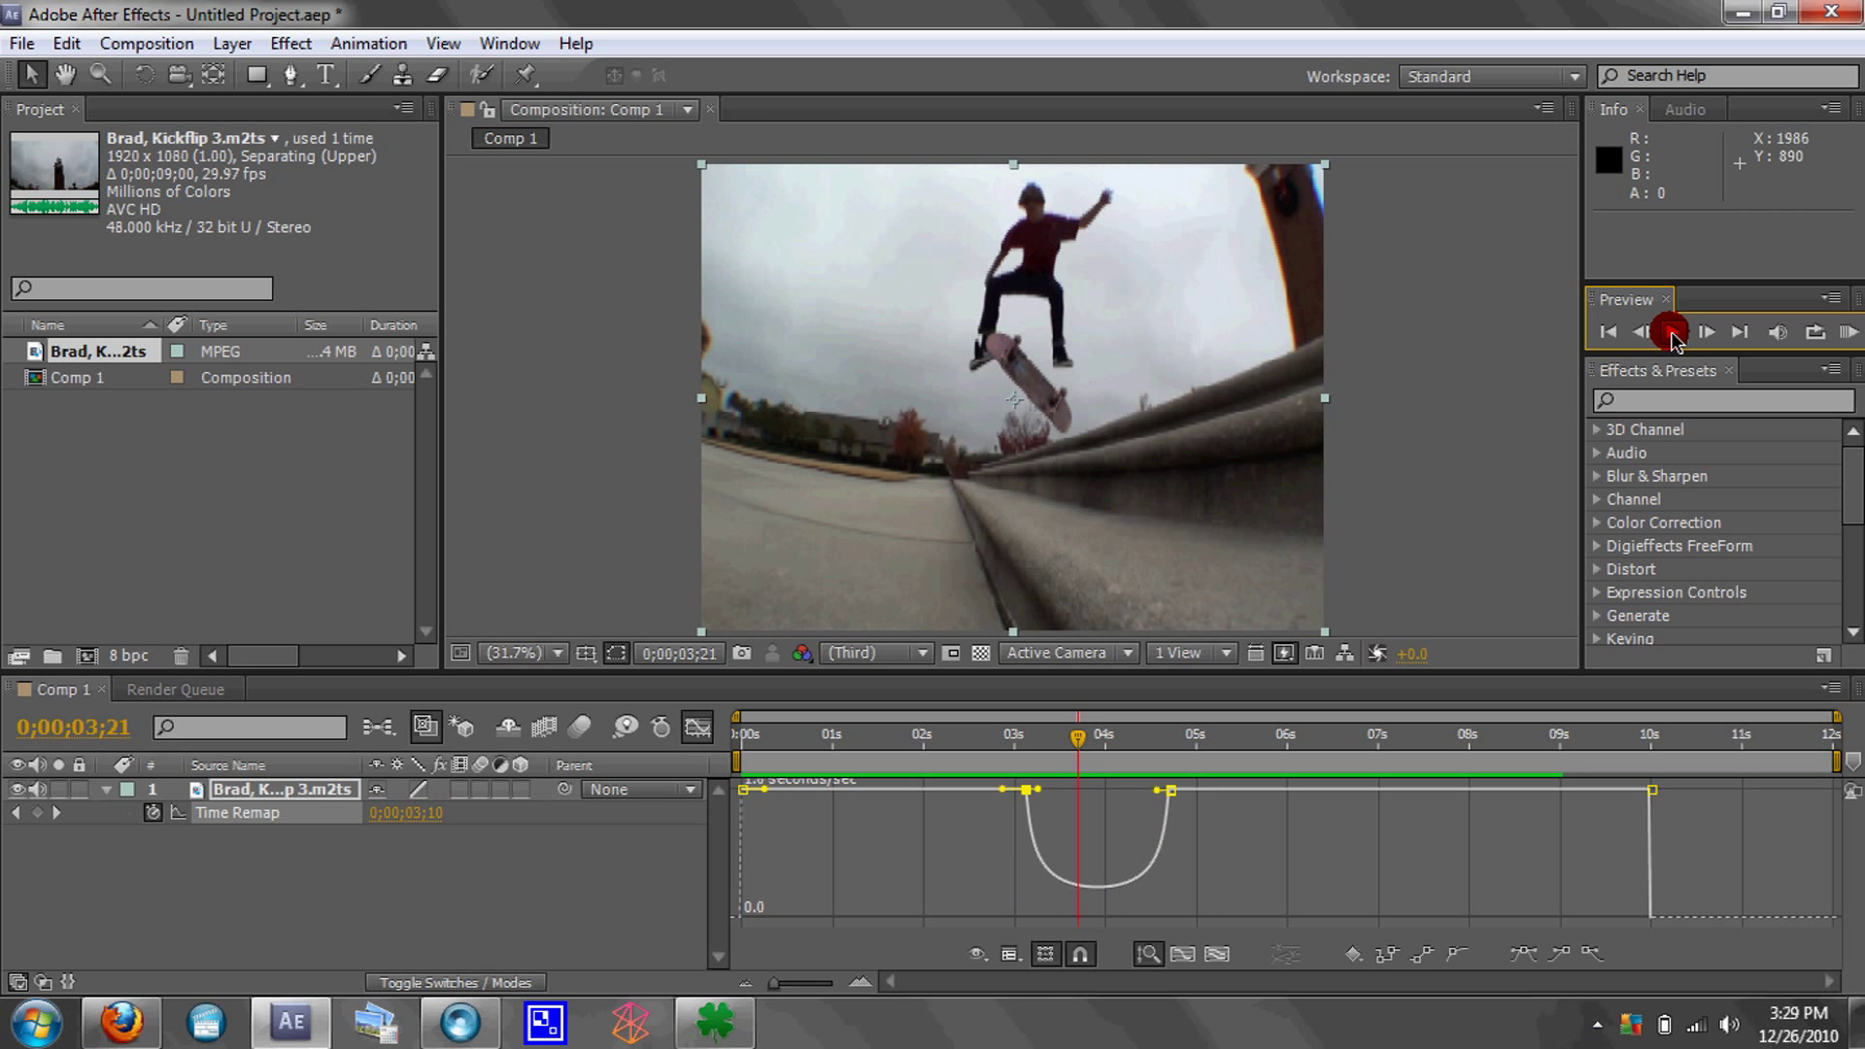
click(1269, 686)
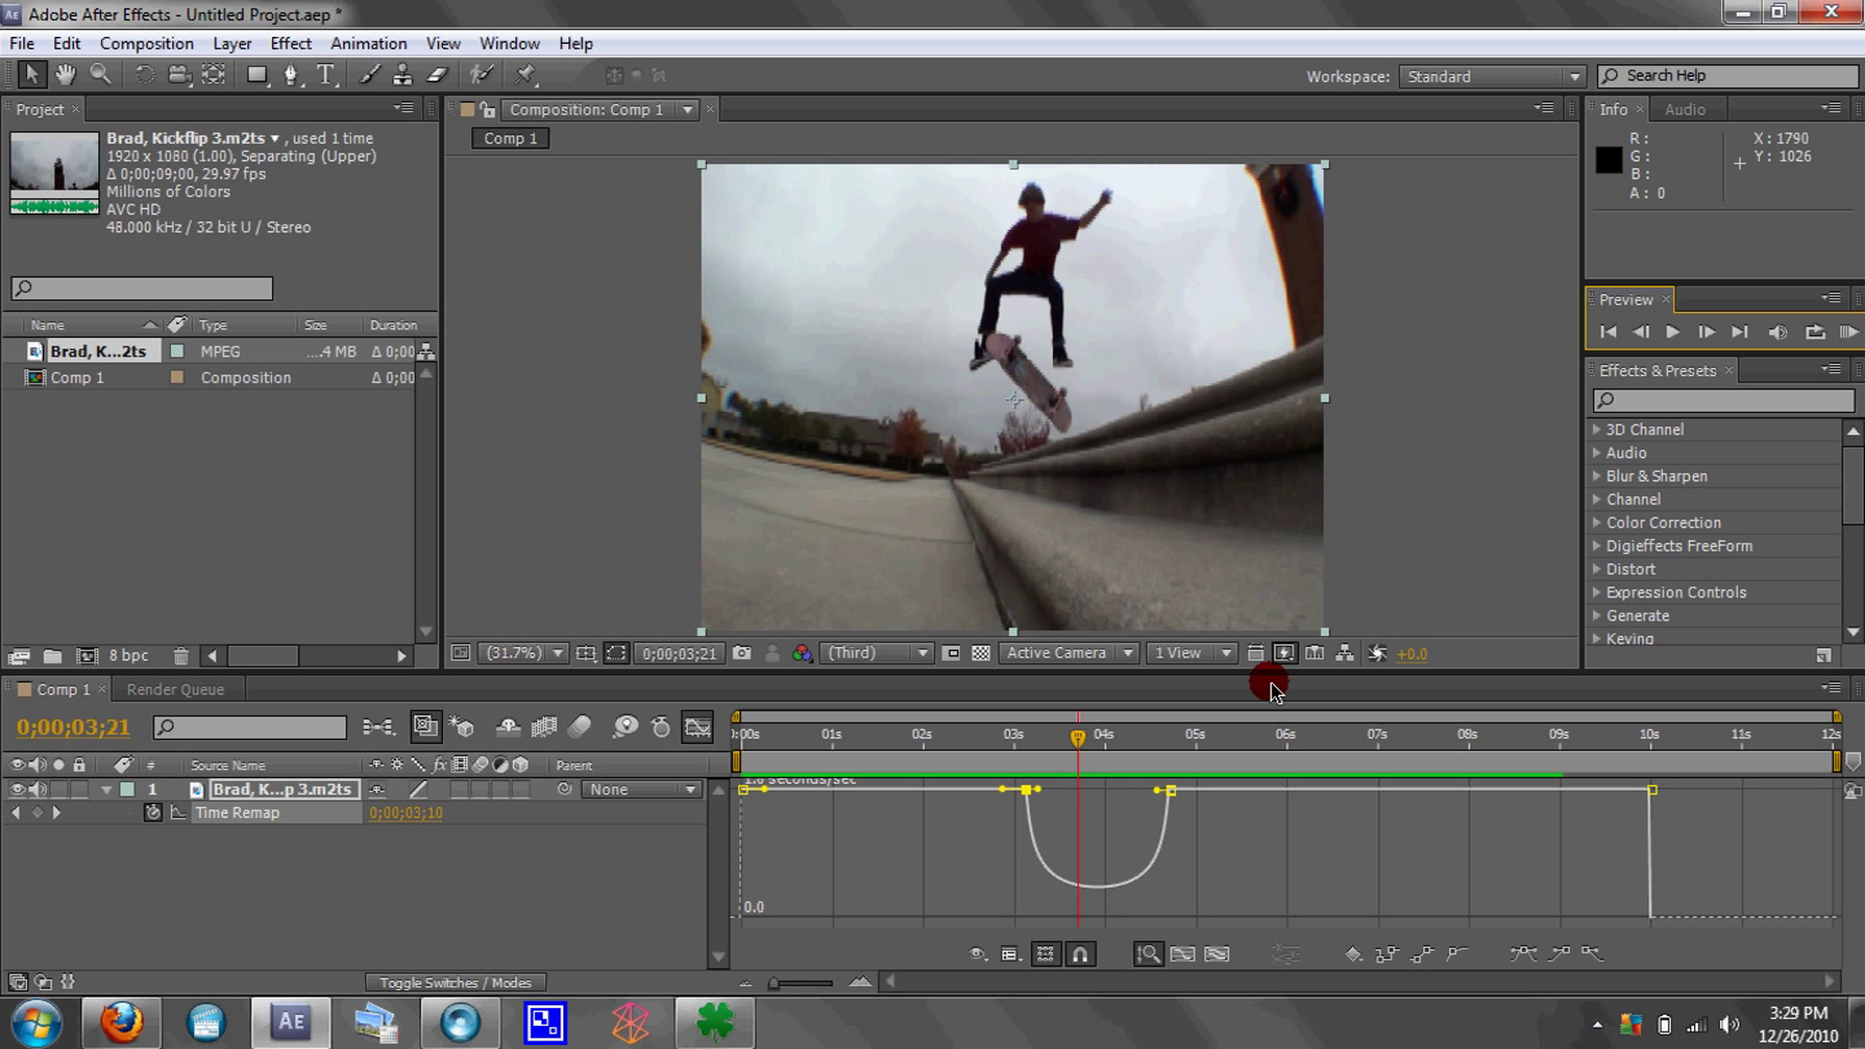
- Drag the influence handle of the slowdown keyframe outward to ease into the dip
click(1032, 791)
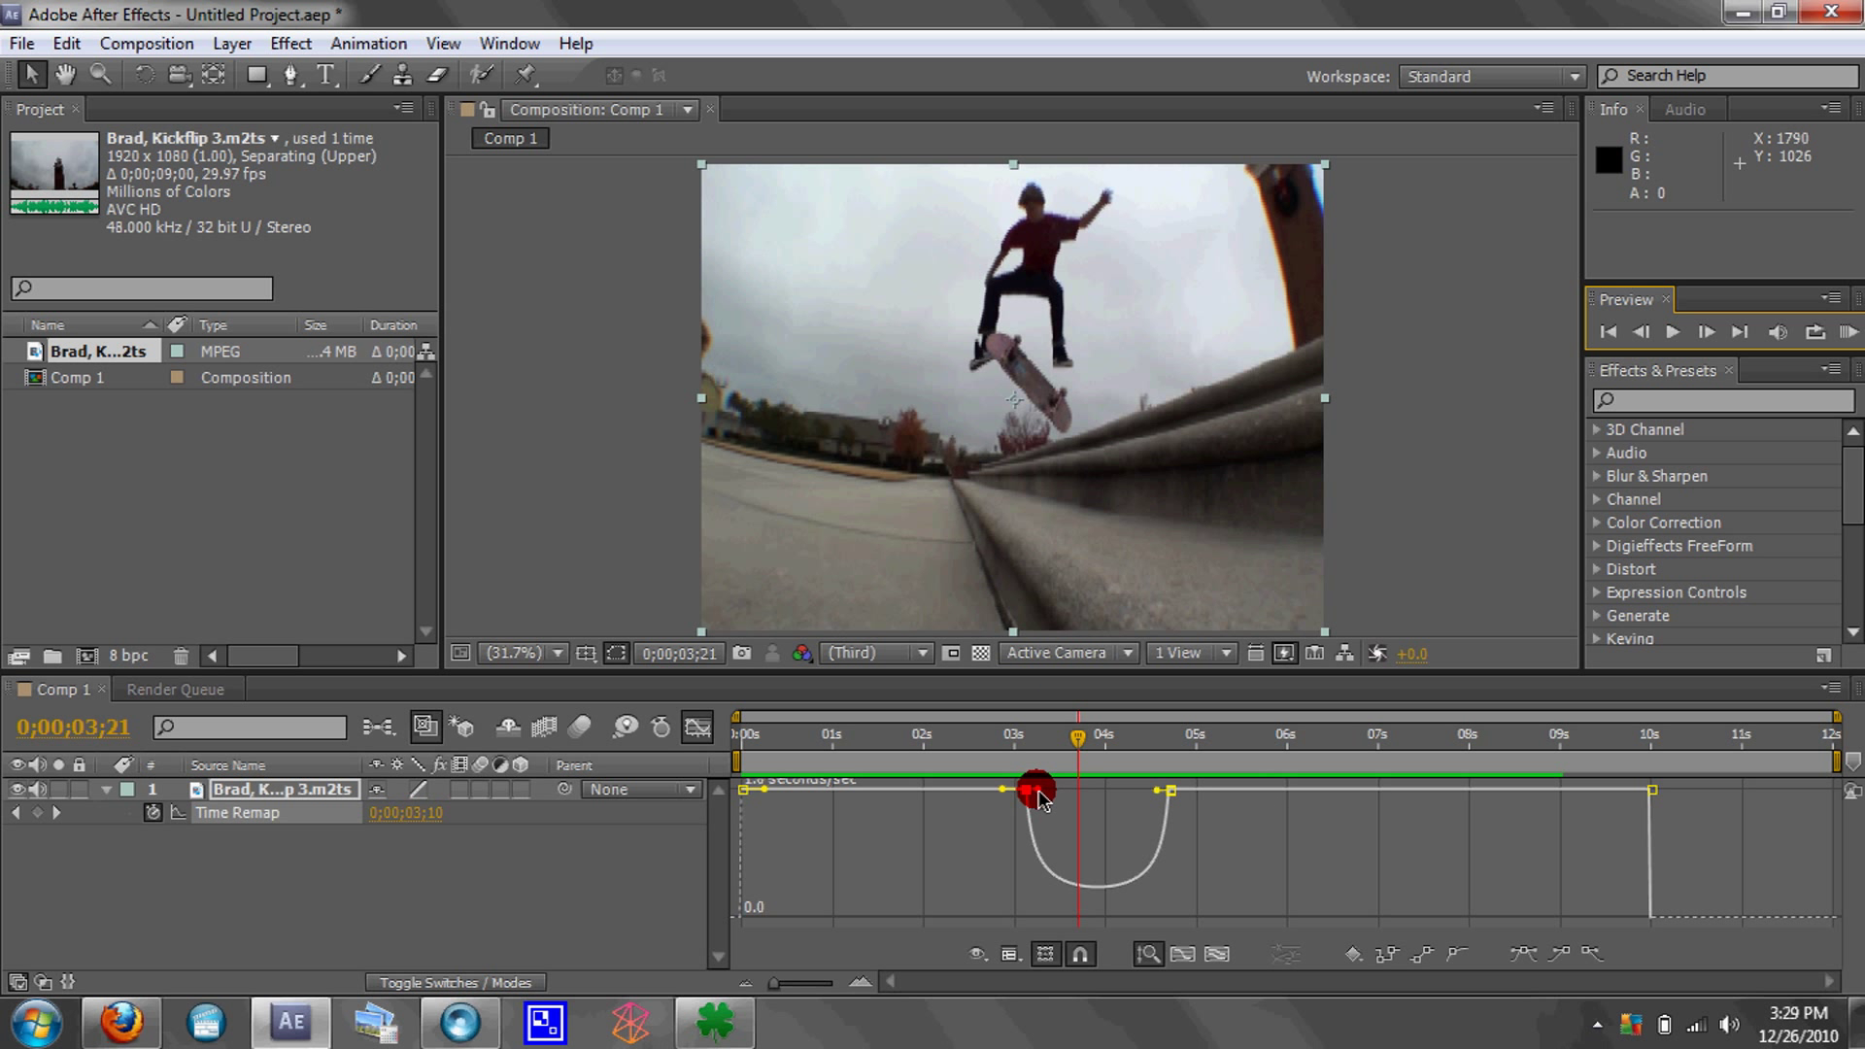
drag(1038, 795, 1050, 797)
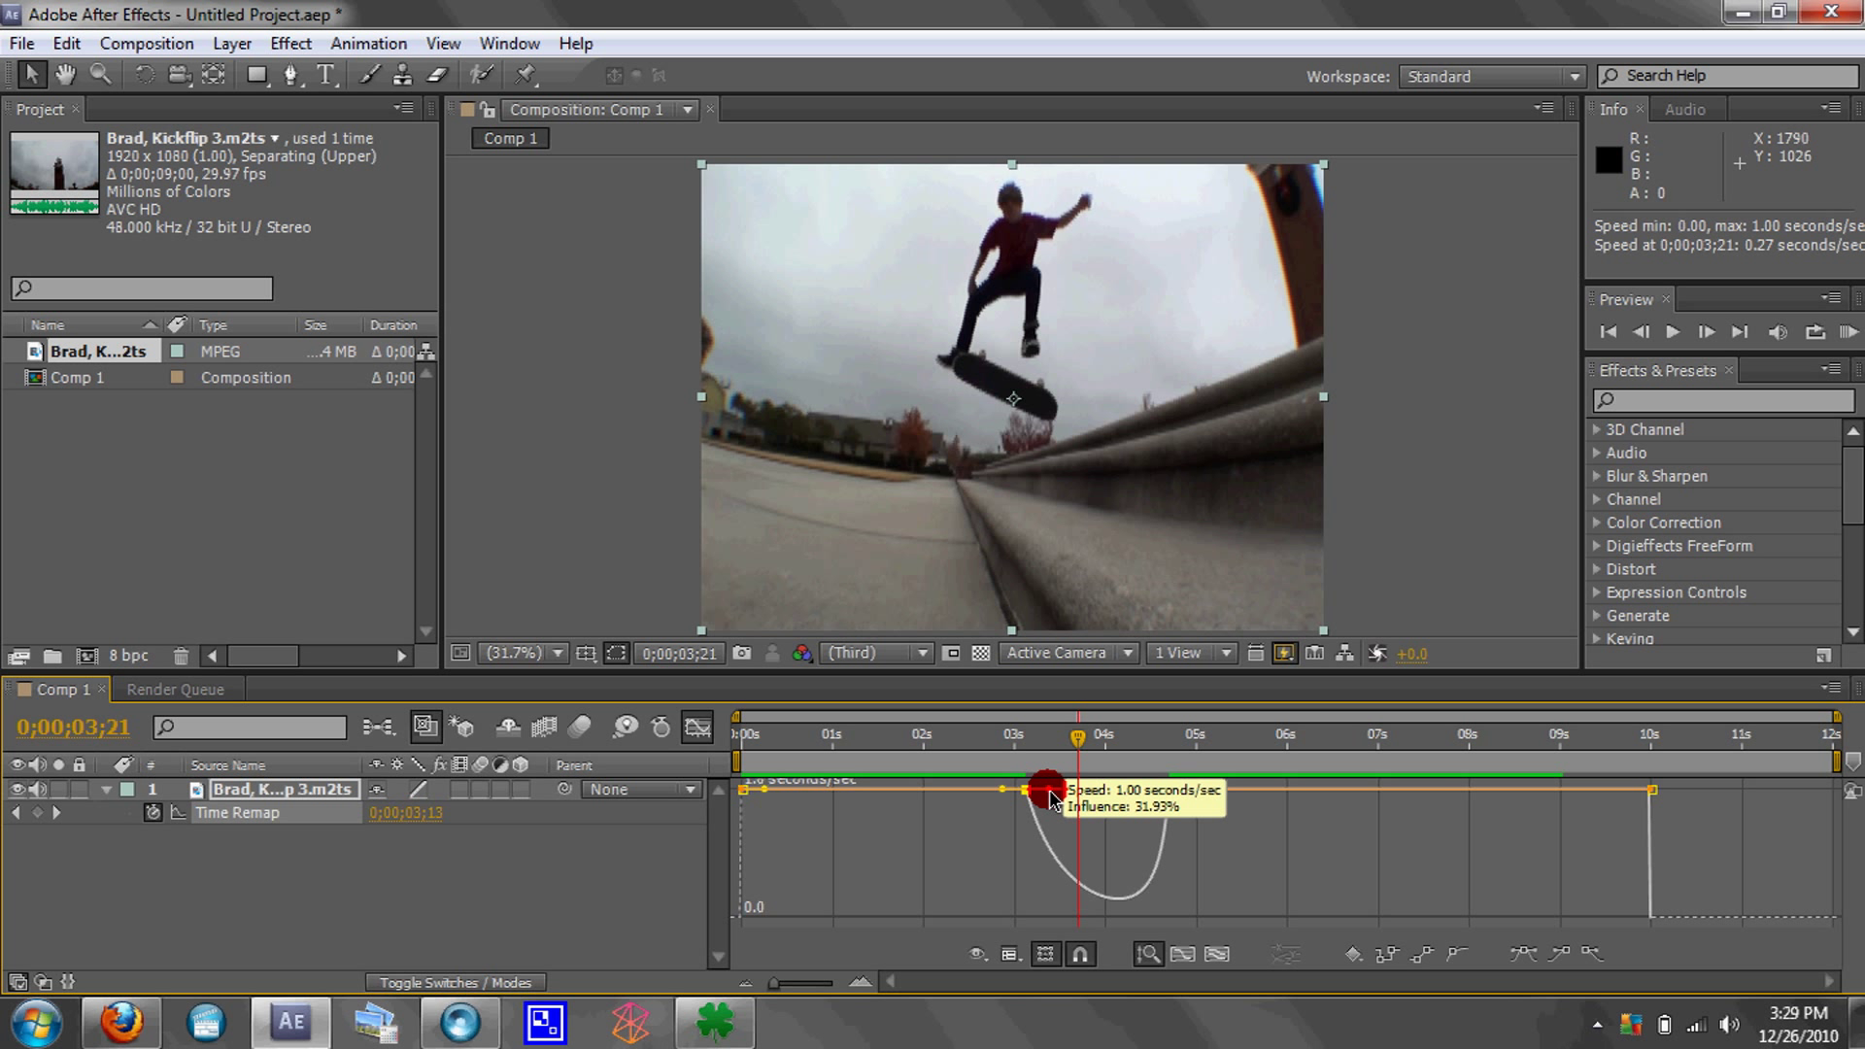
drag(1050, 796, 1146, 790)
click(1044, 792)
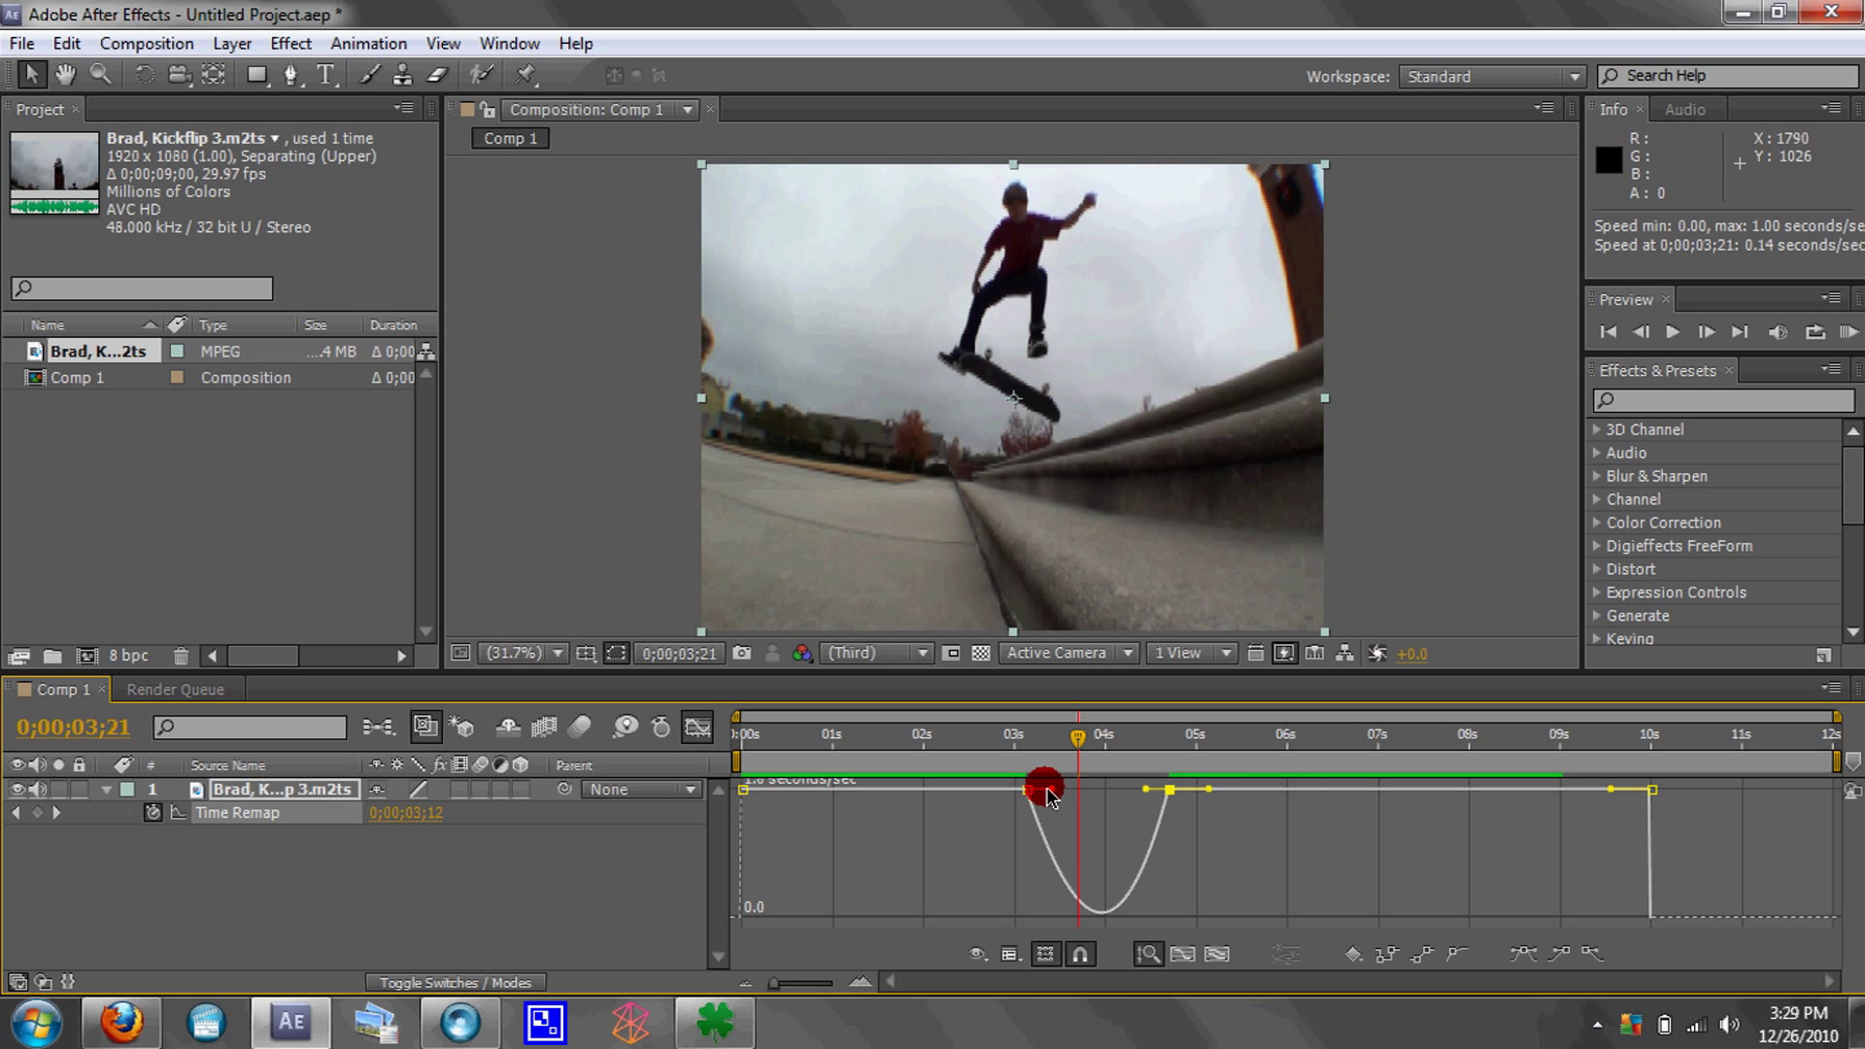
- Ease the dip's start keyframe so speed bottoms at 0.00 seconds/sec, then RAM Preview the result
click(1044, 790)
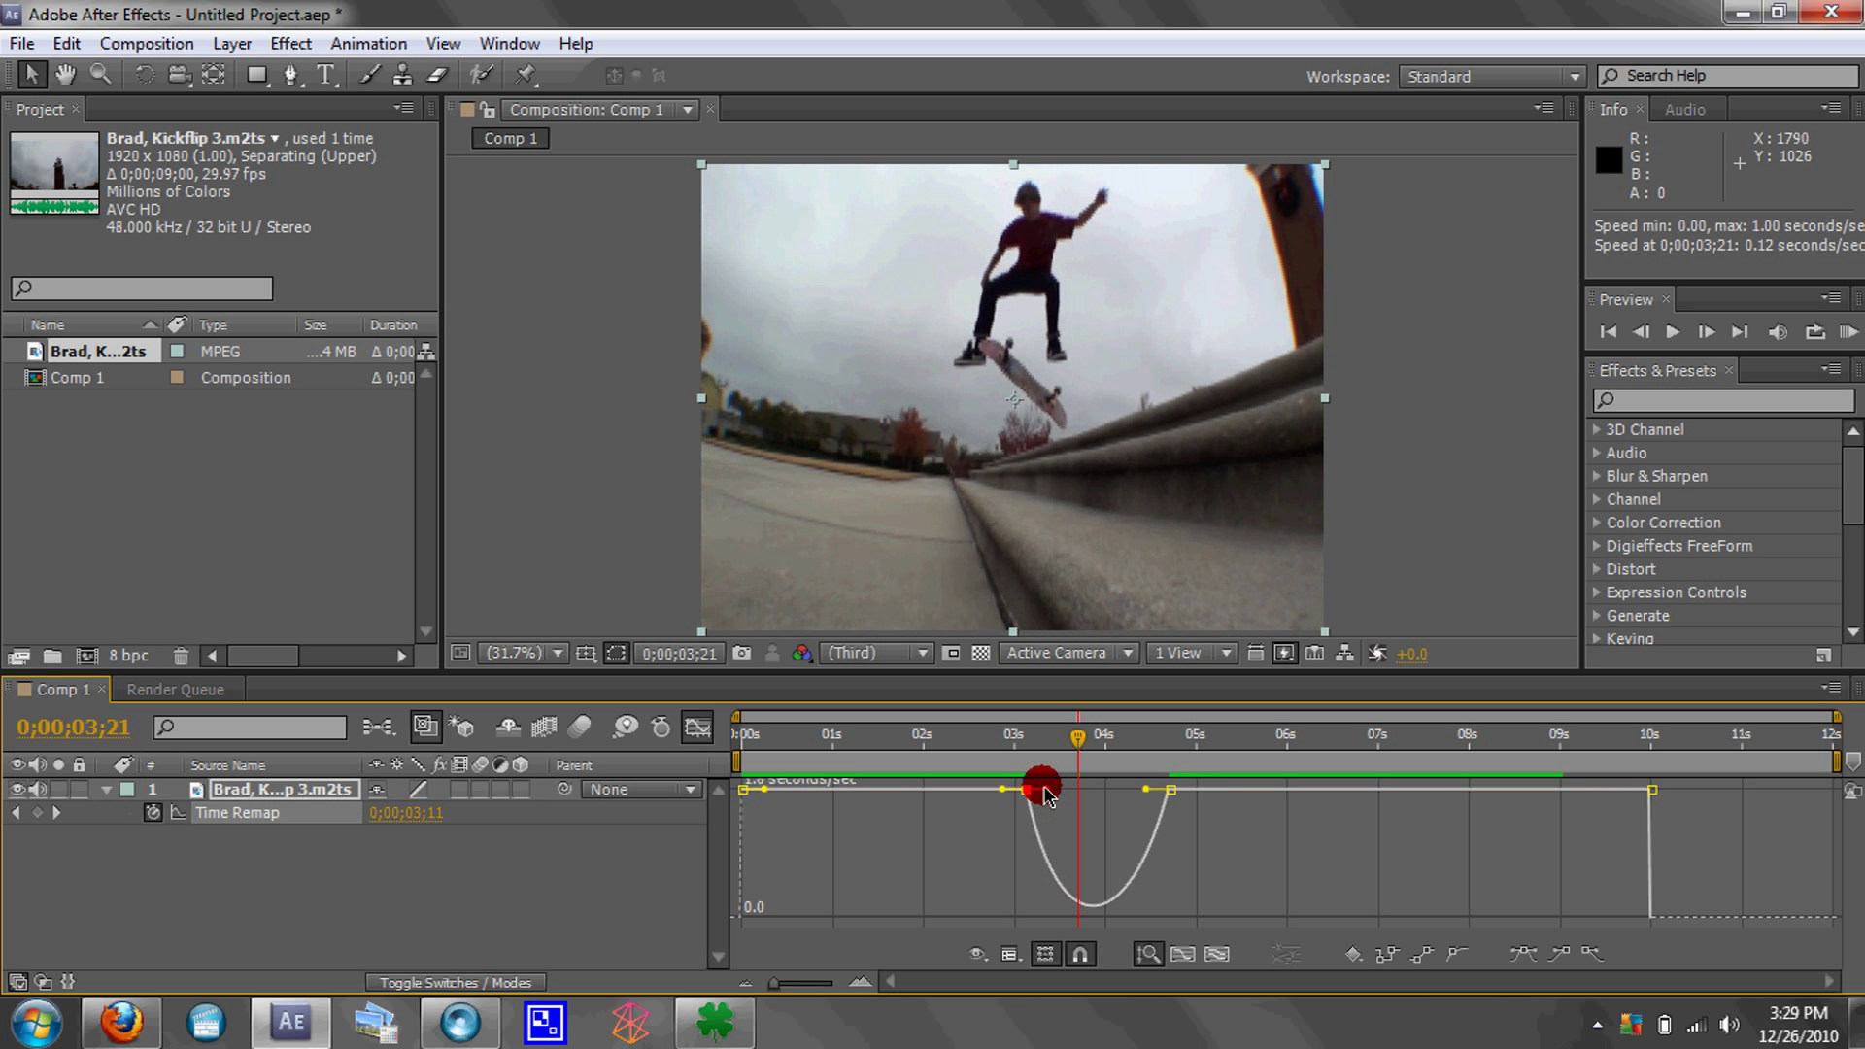
drag(1046, 795, 1048, 799)
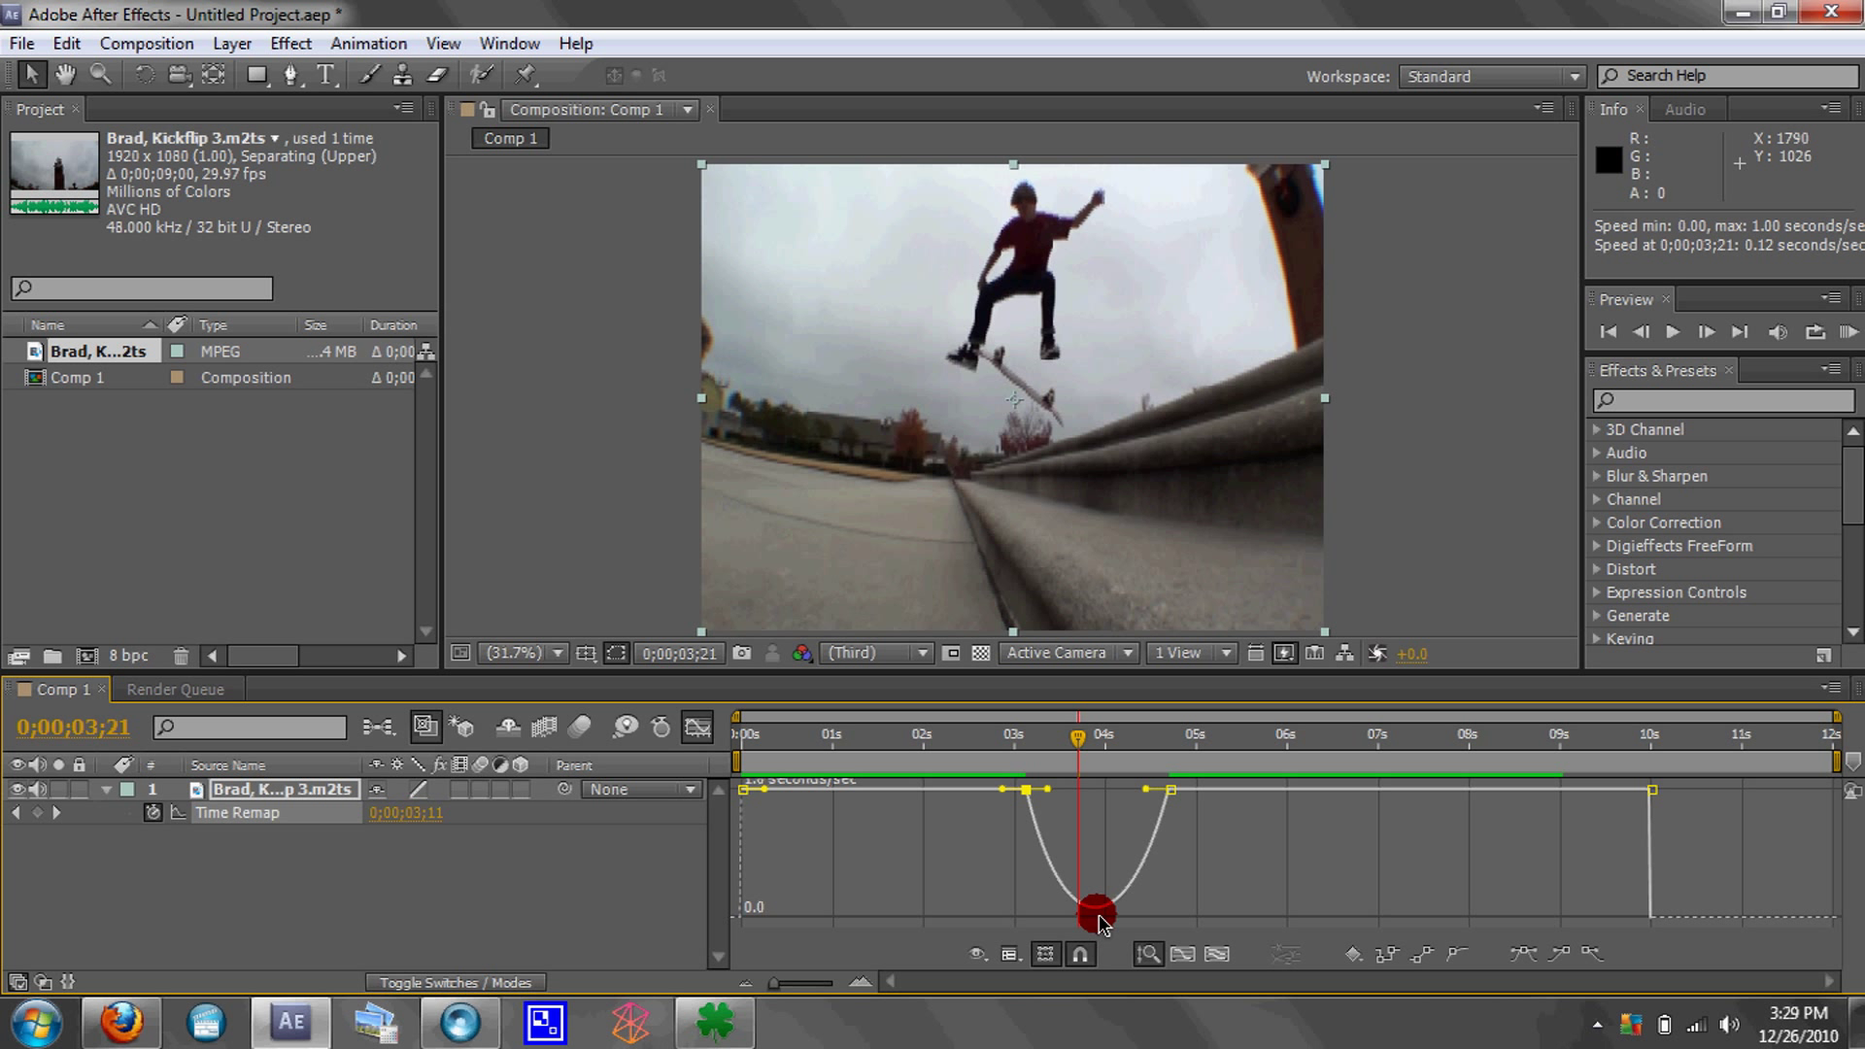
click(1846, 332)
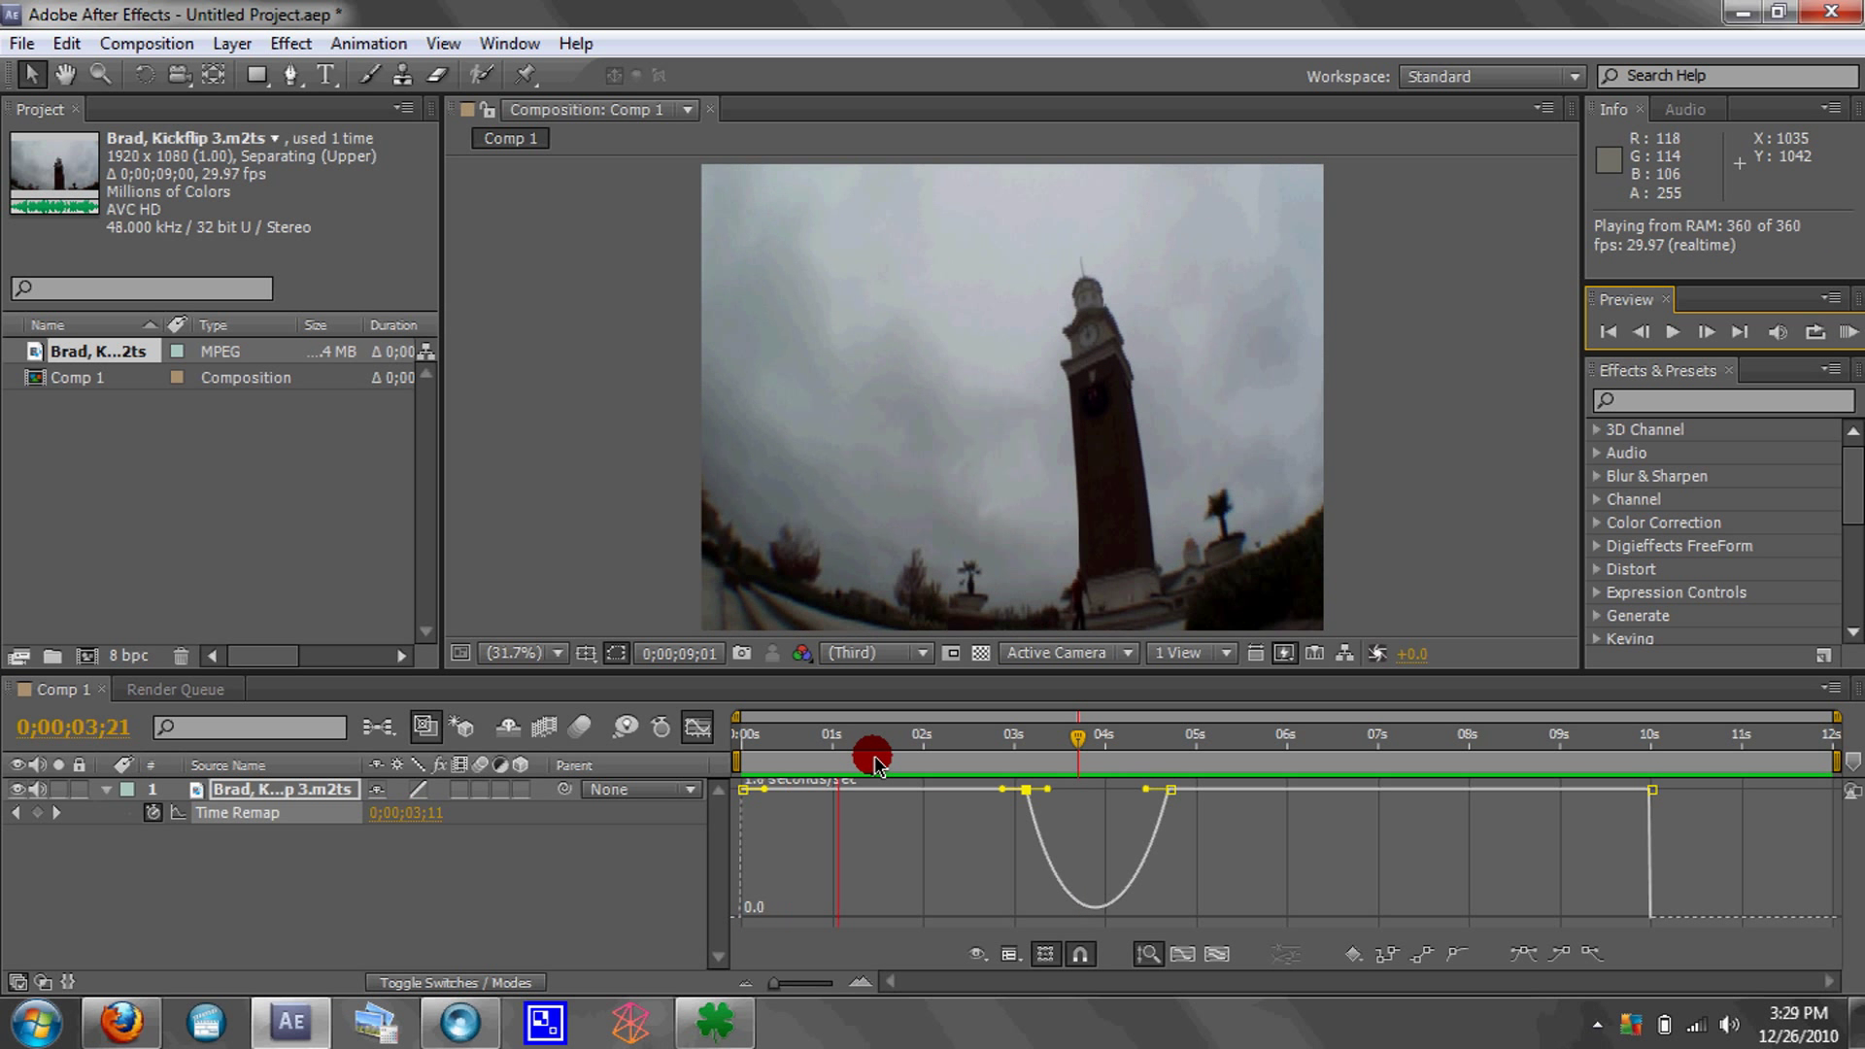
click(1674, 335)
click(1295, 533)
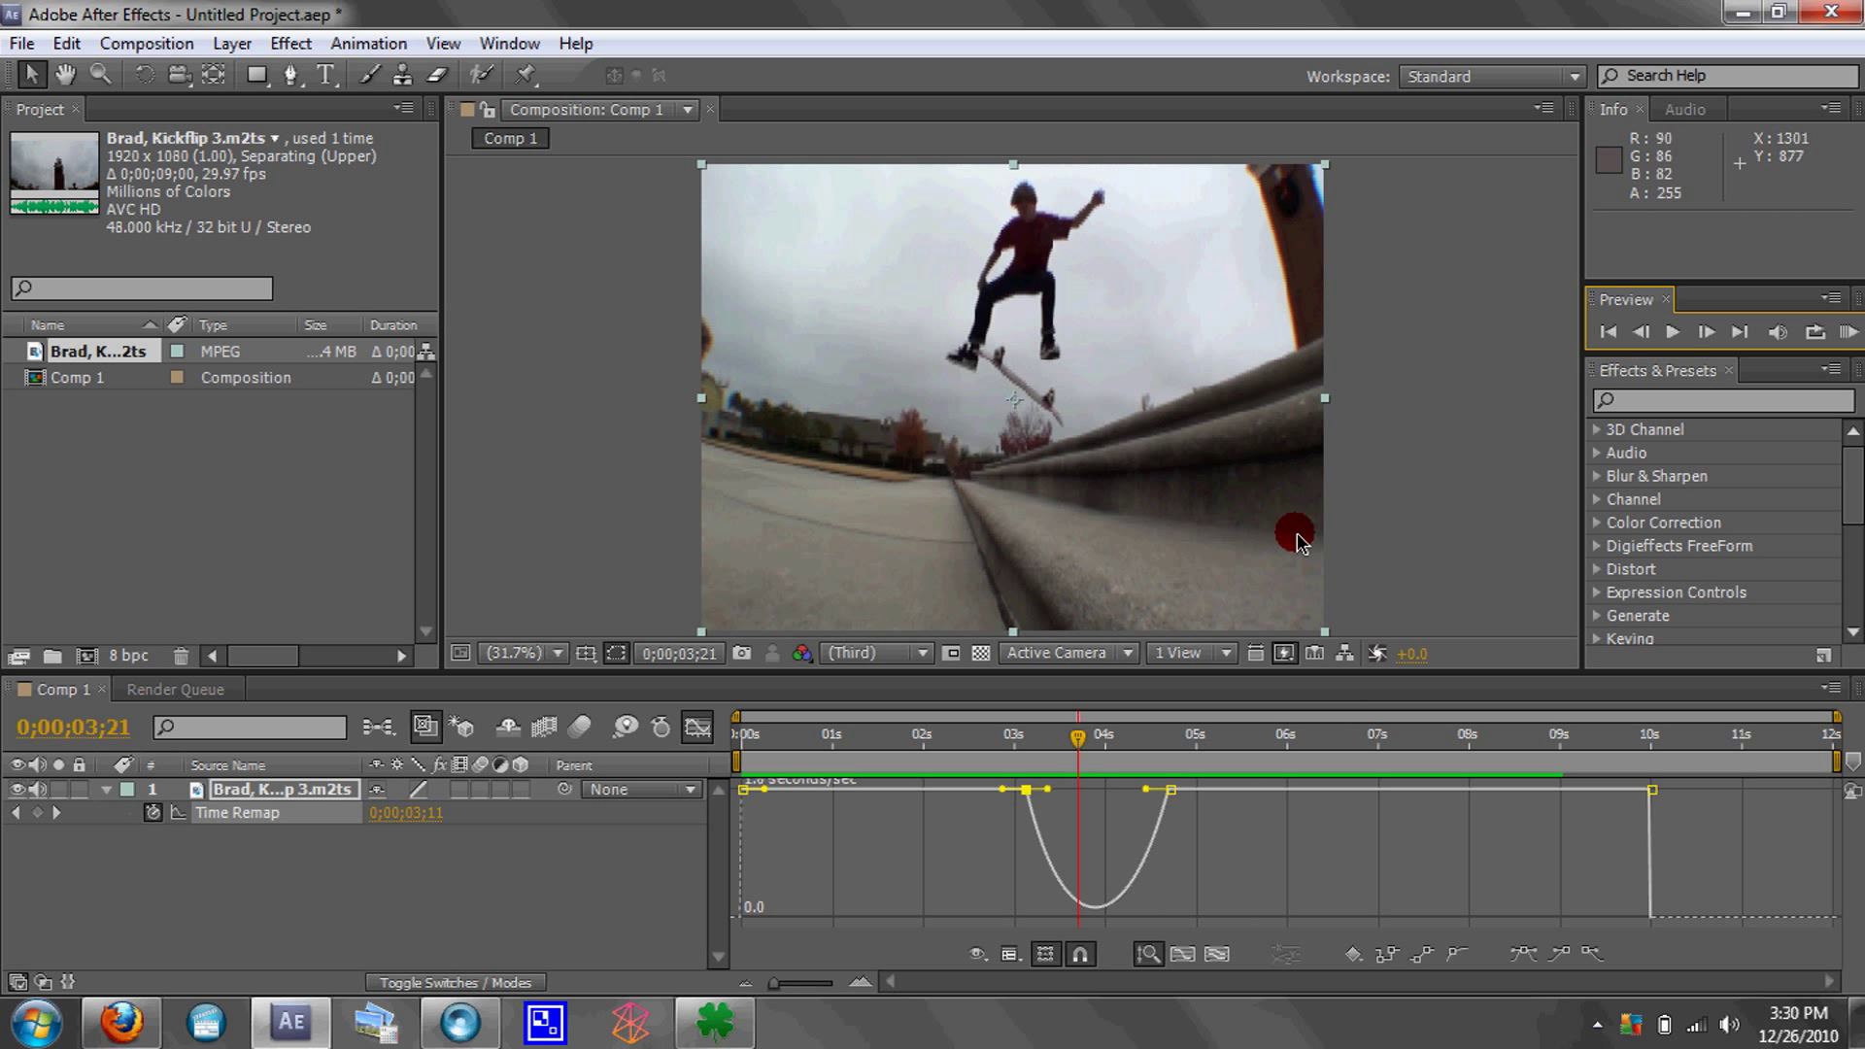
- Add Comp 1 to the Render Queue with an AVI output module that includes audio
click(155, 45)
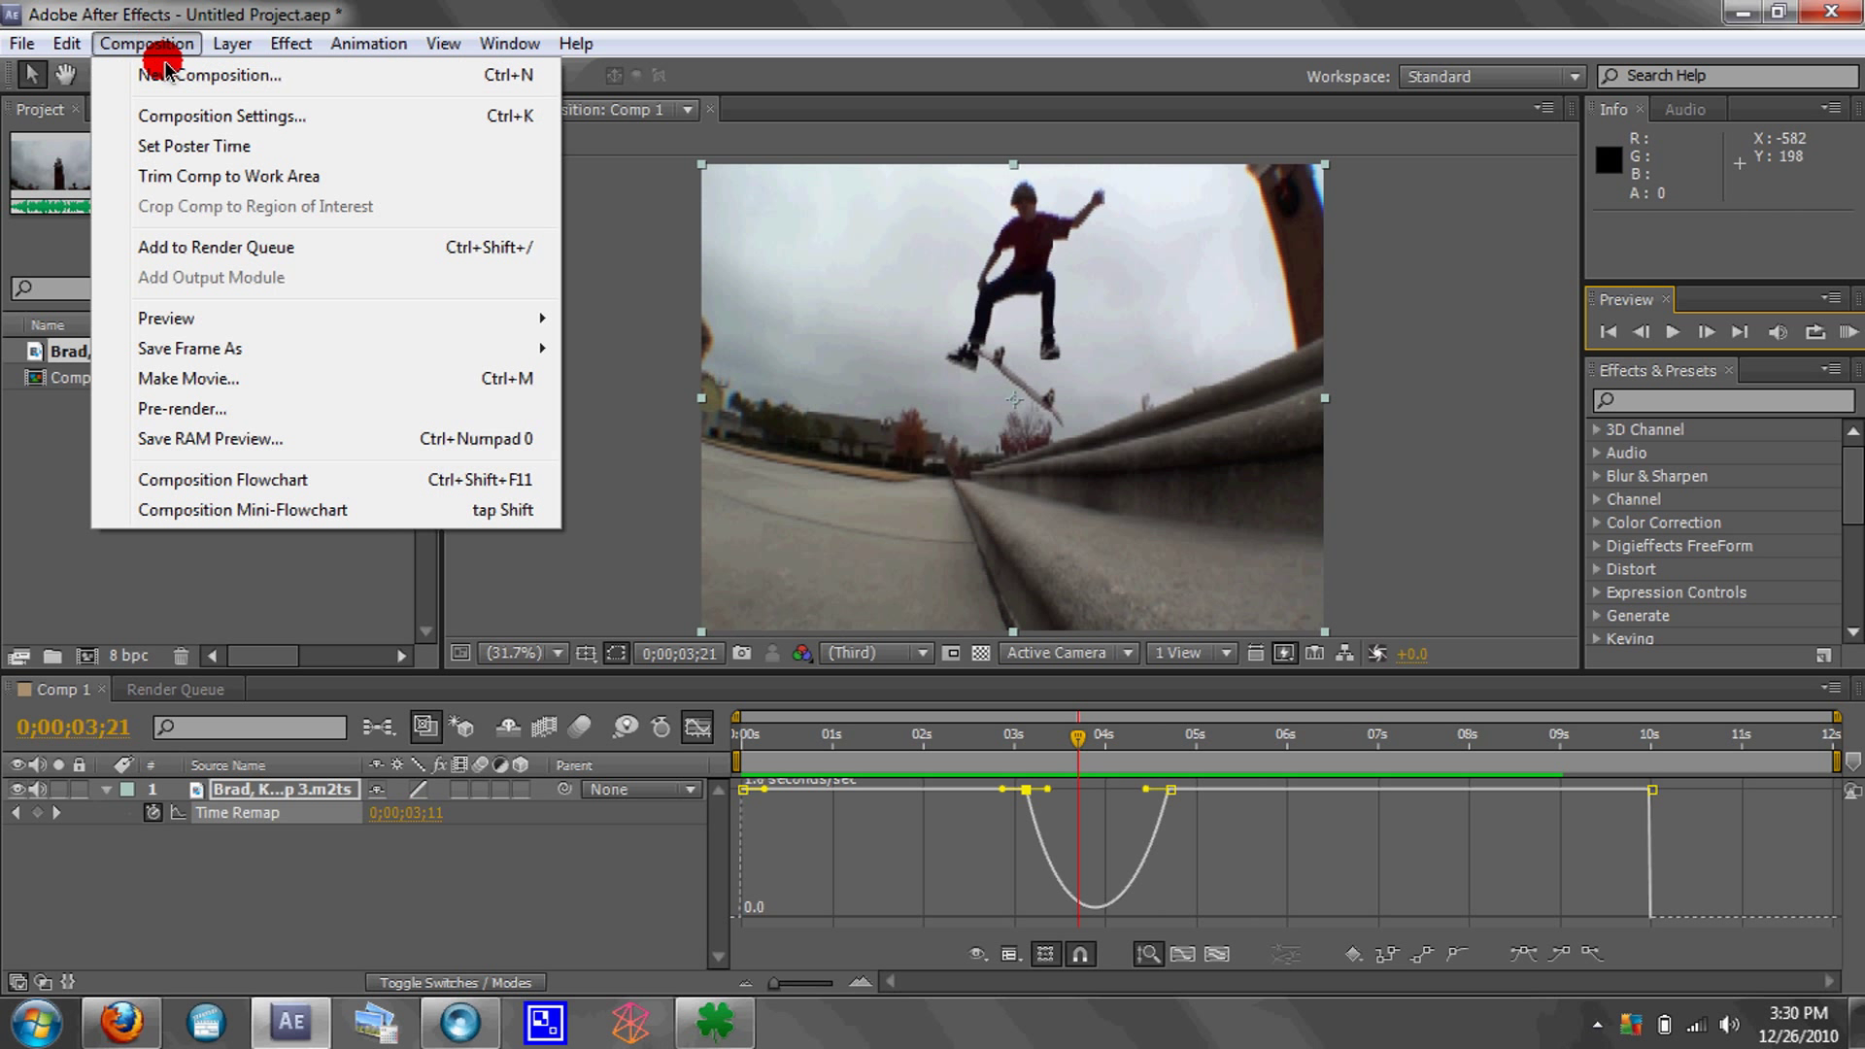
click(197, 250)
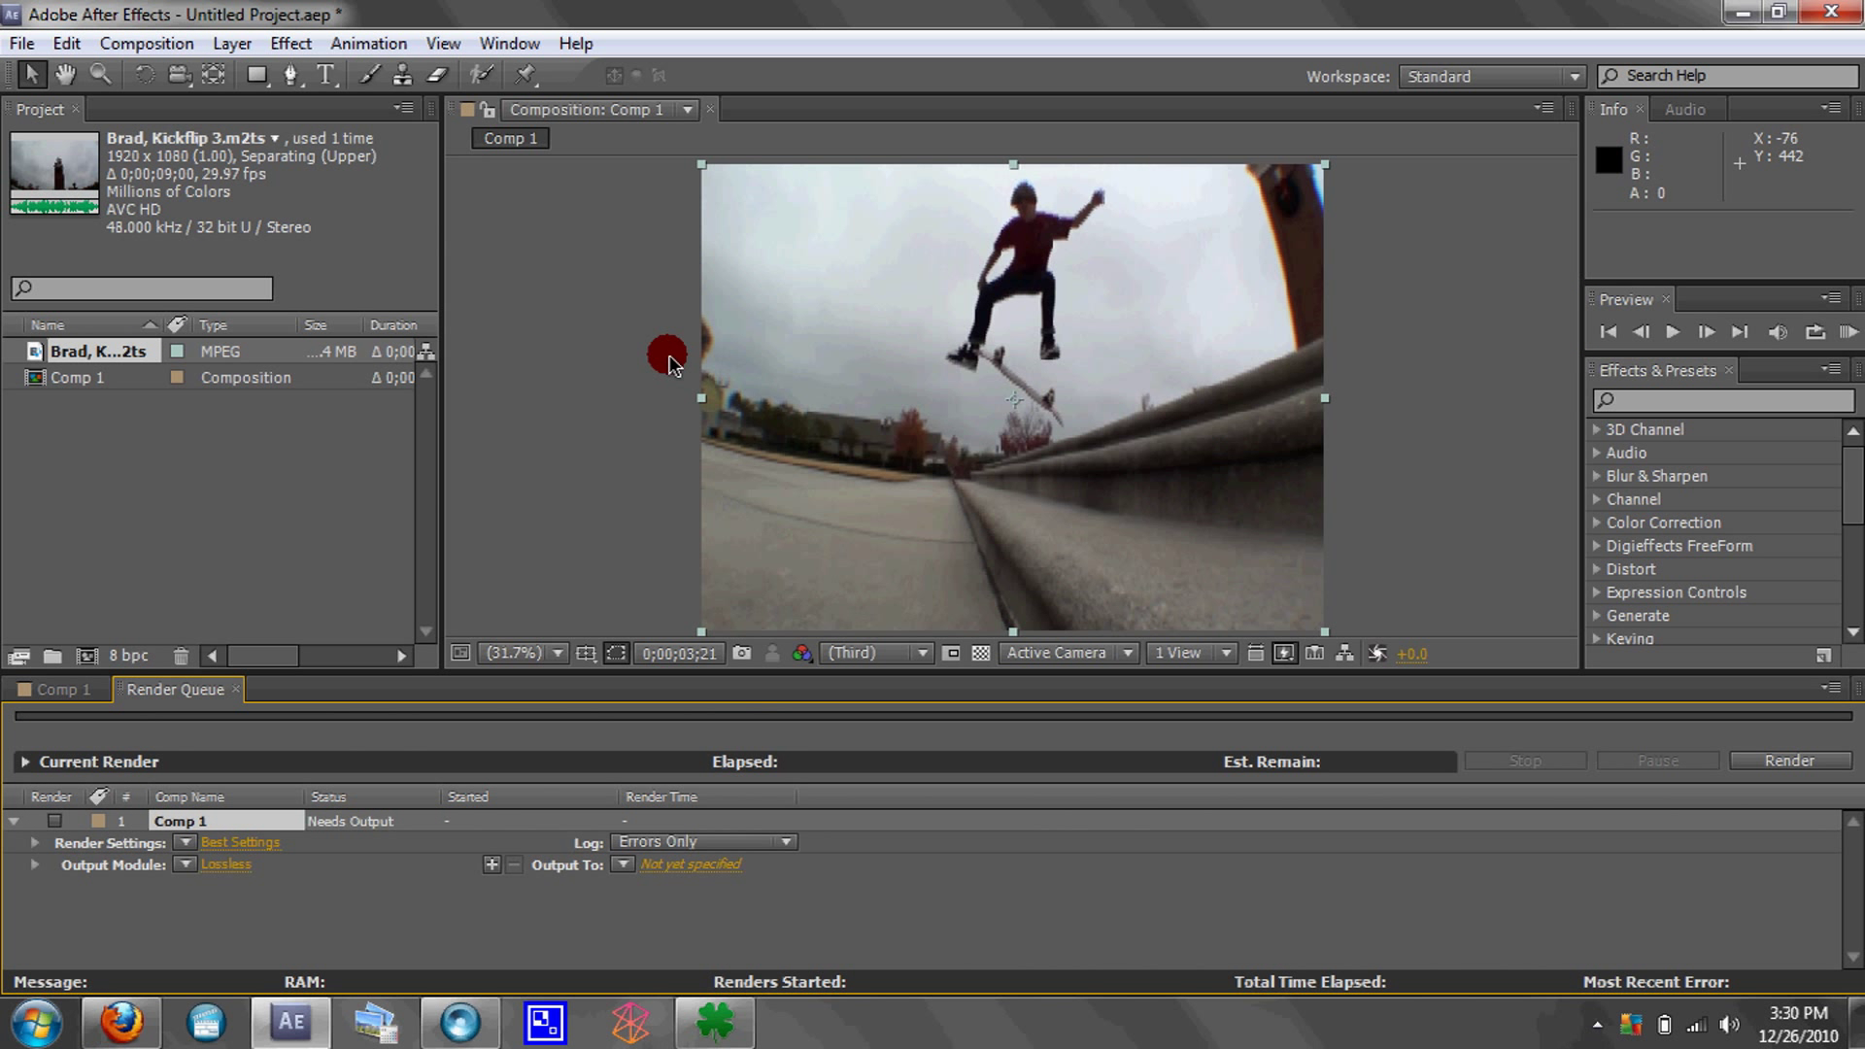
click(220, 866)
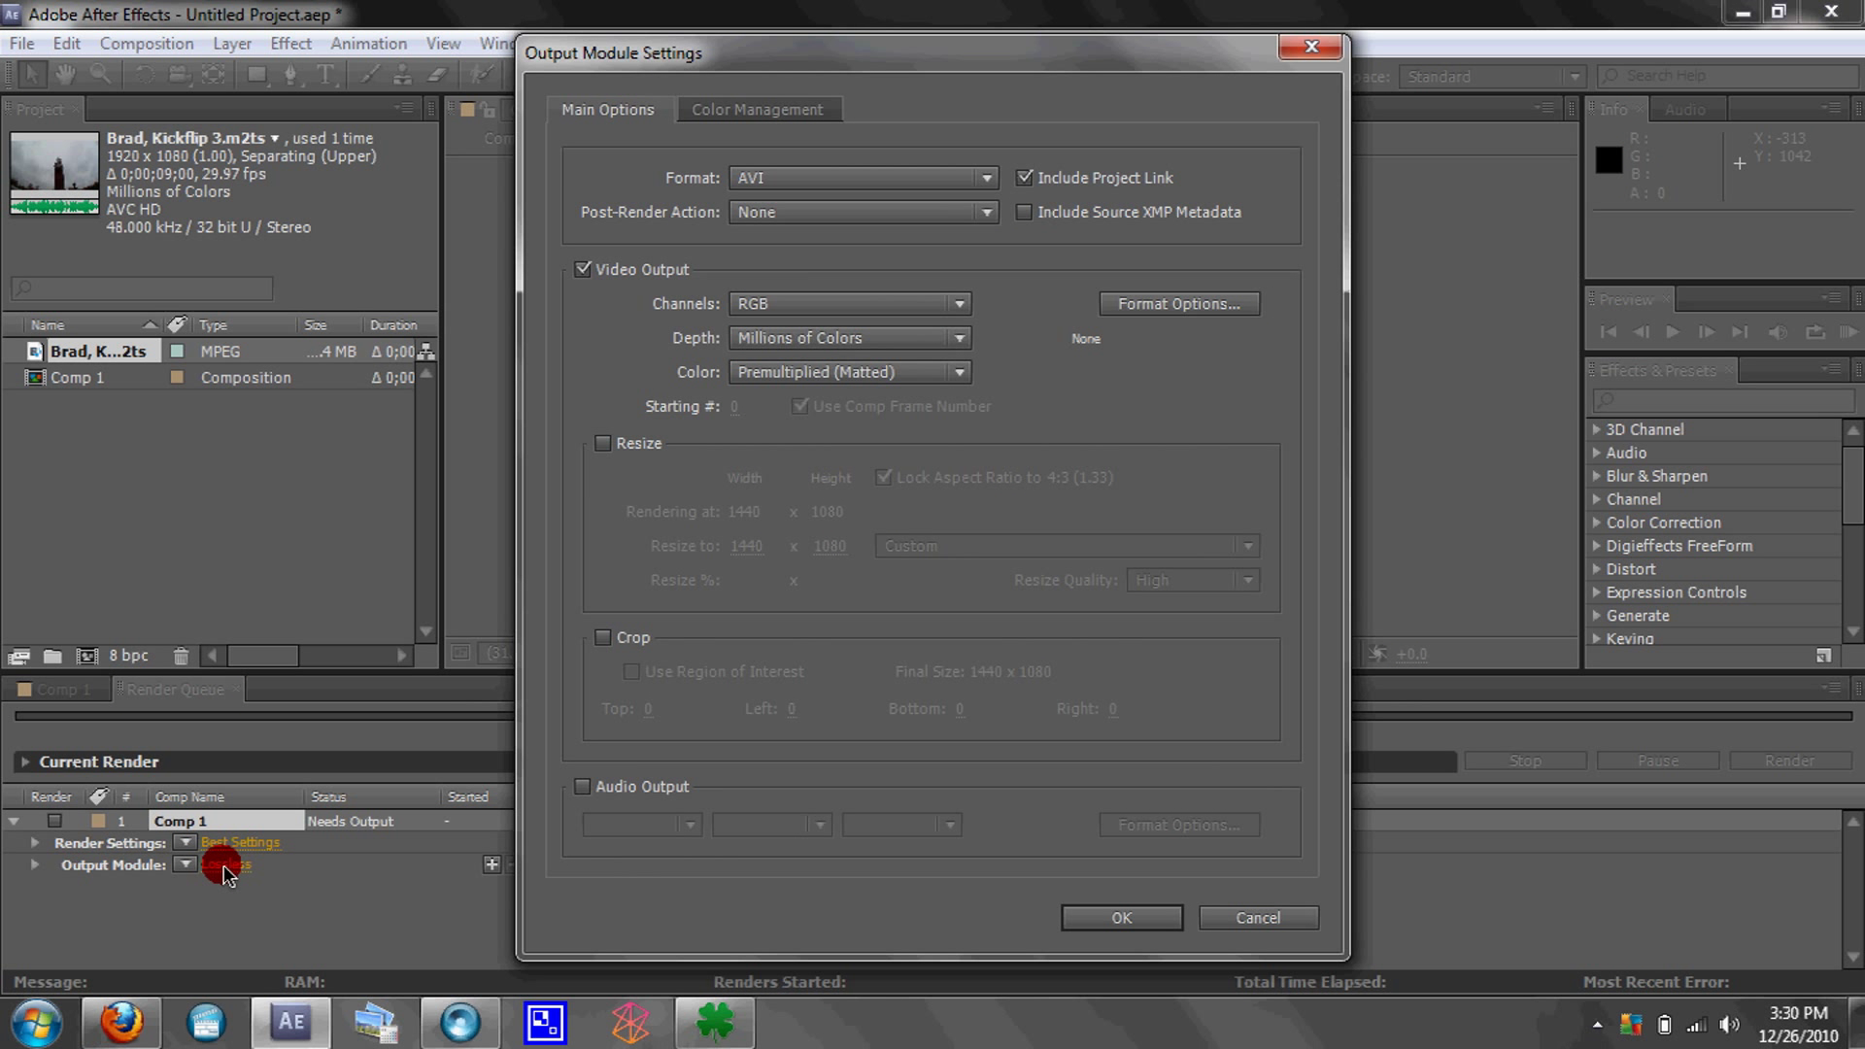
click(582, 787)
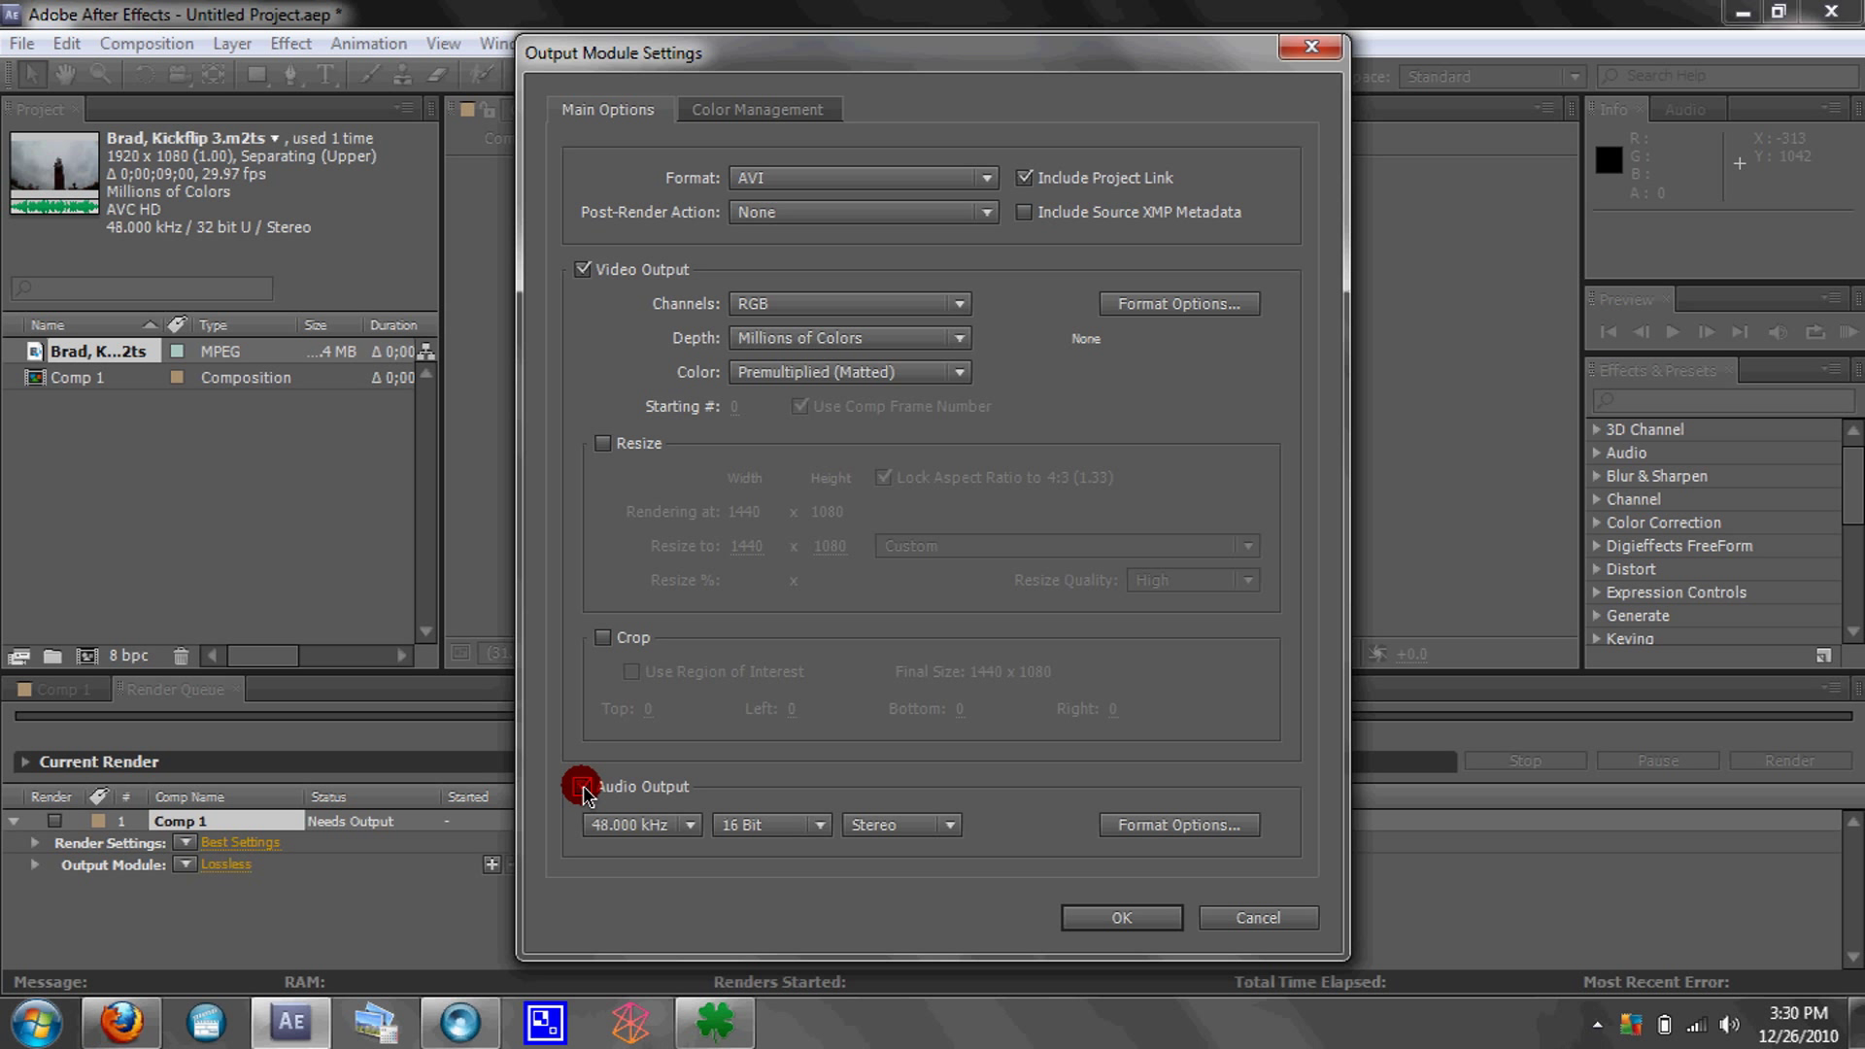
click(1124, 921)
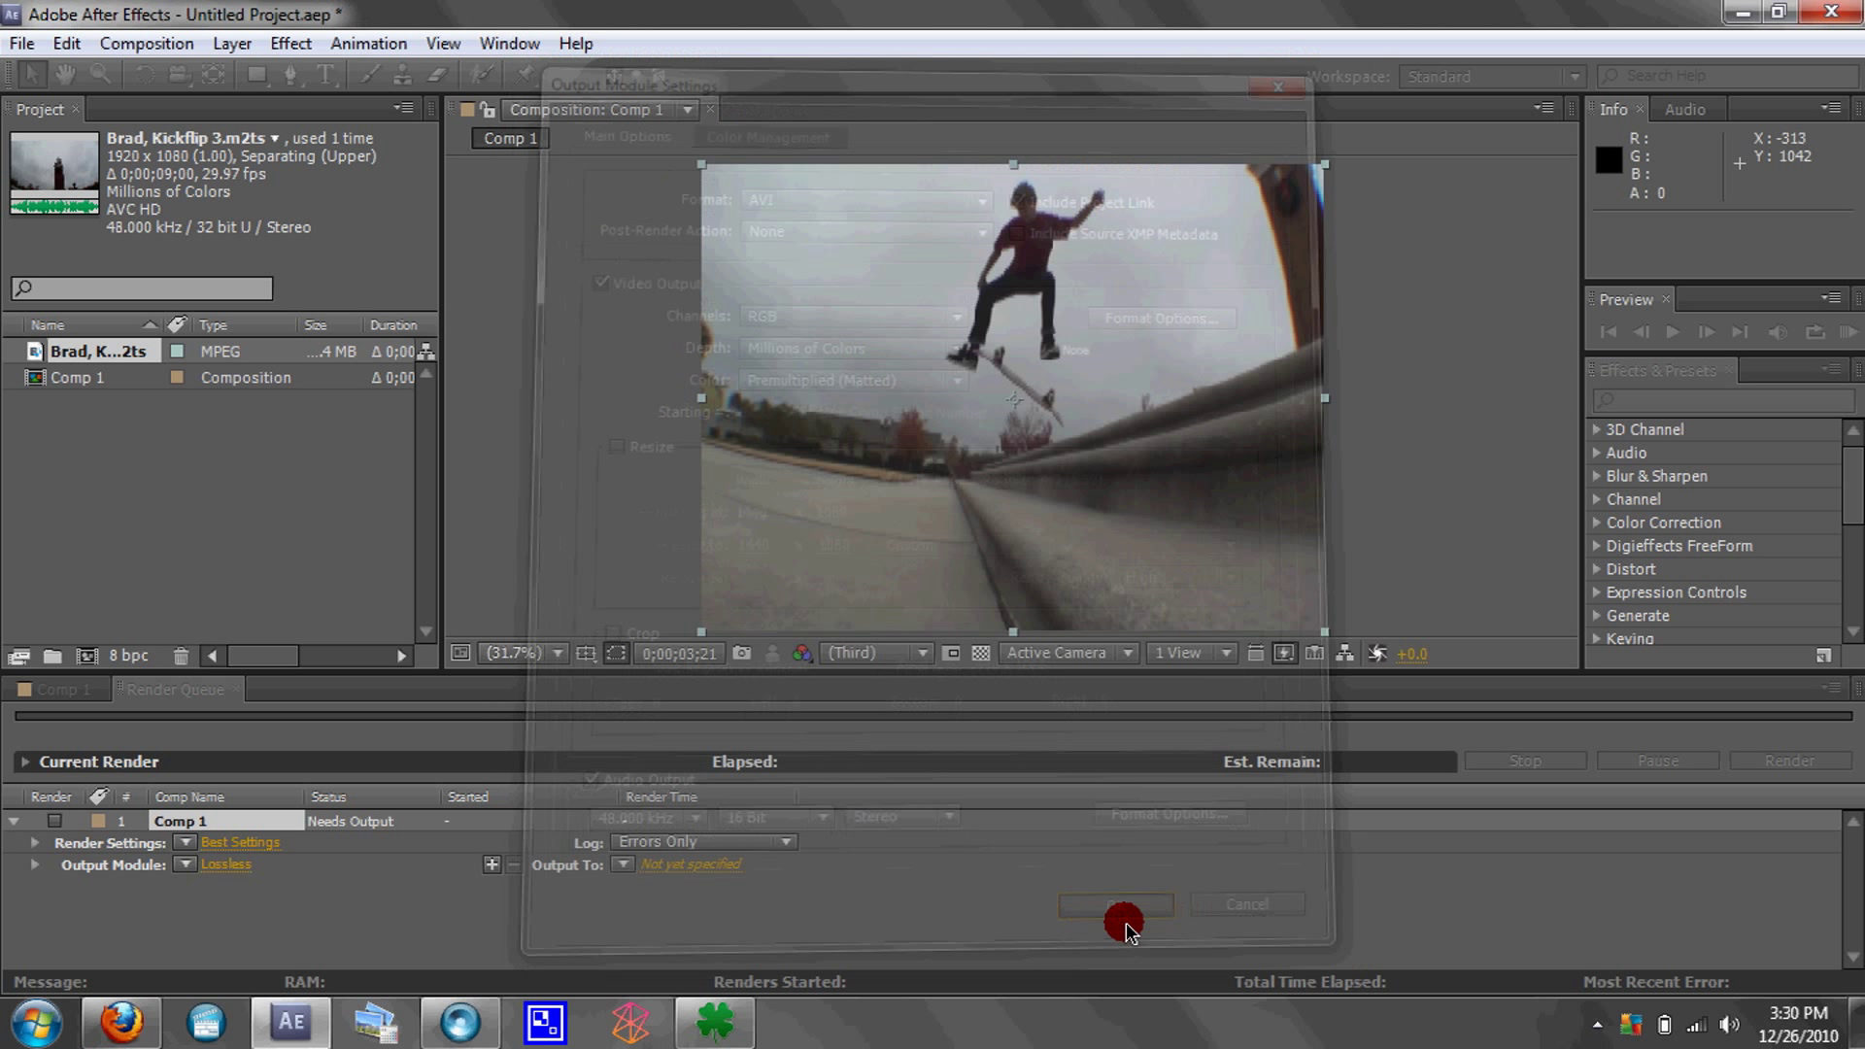
click(693, 868)
- Save the output as Comp 1.avi in the Videos library and start the render
click(66, 380)
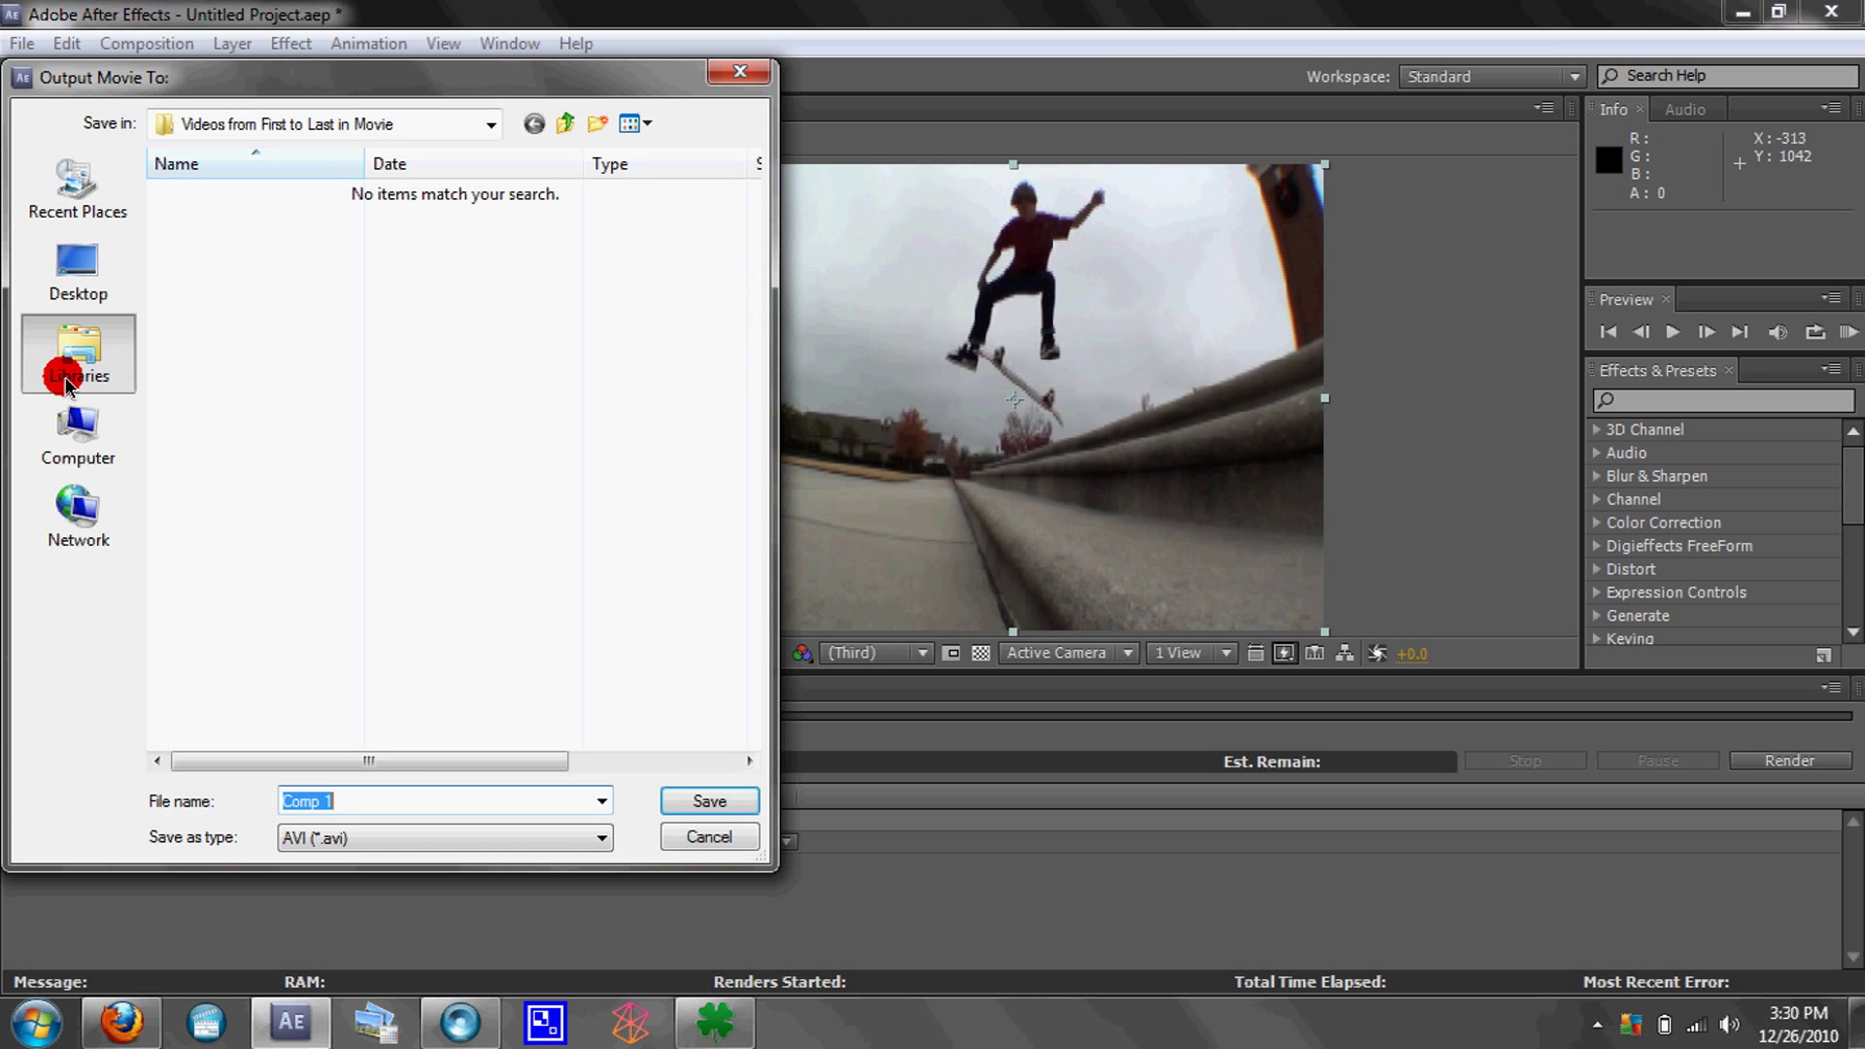
double_click(209, 303)
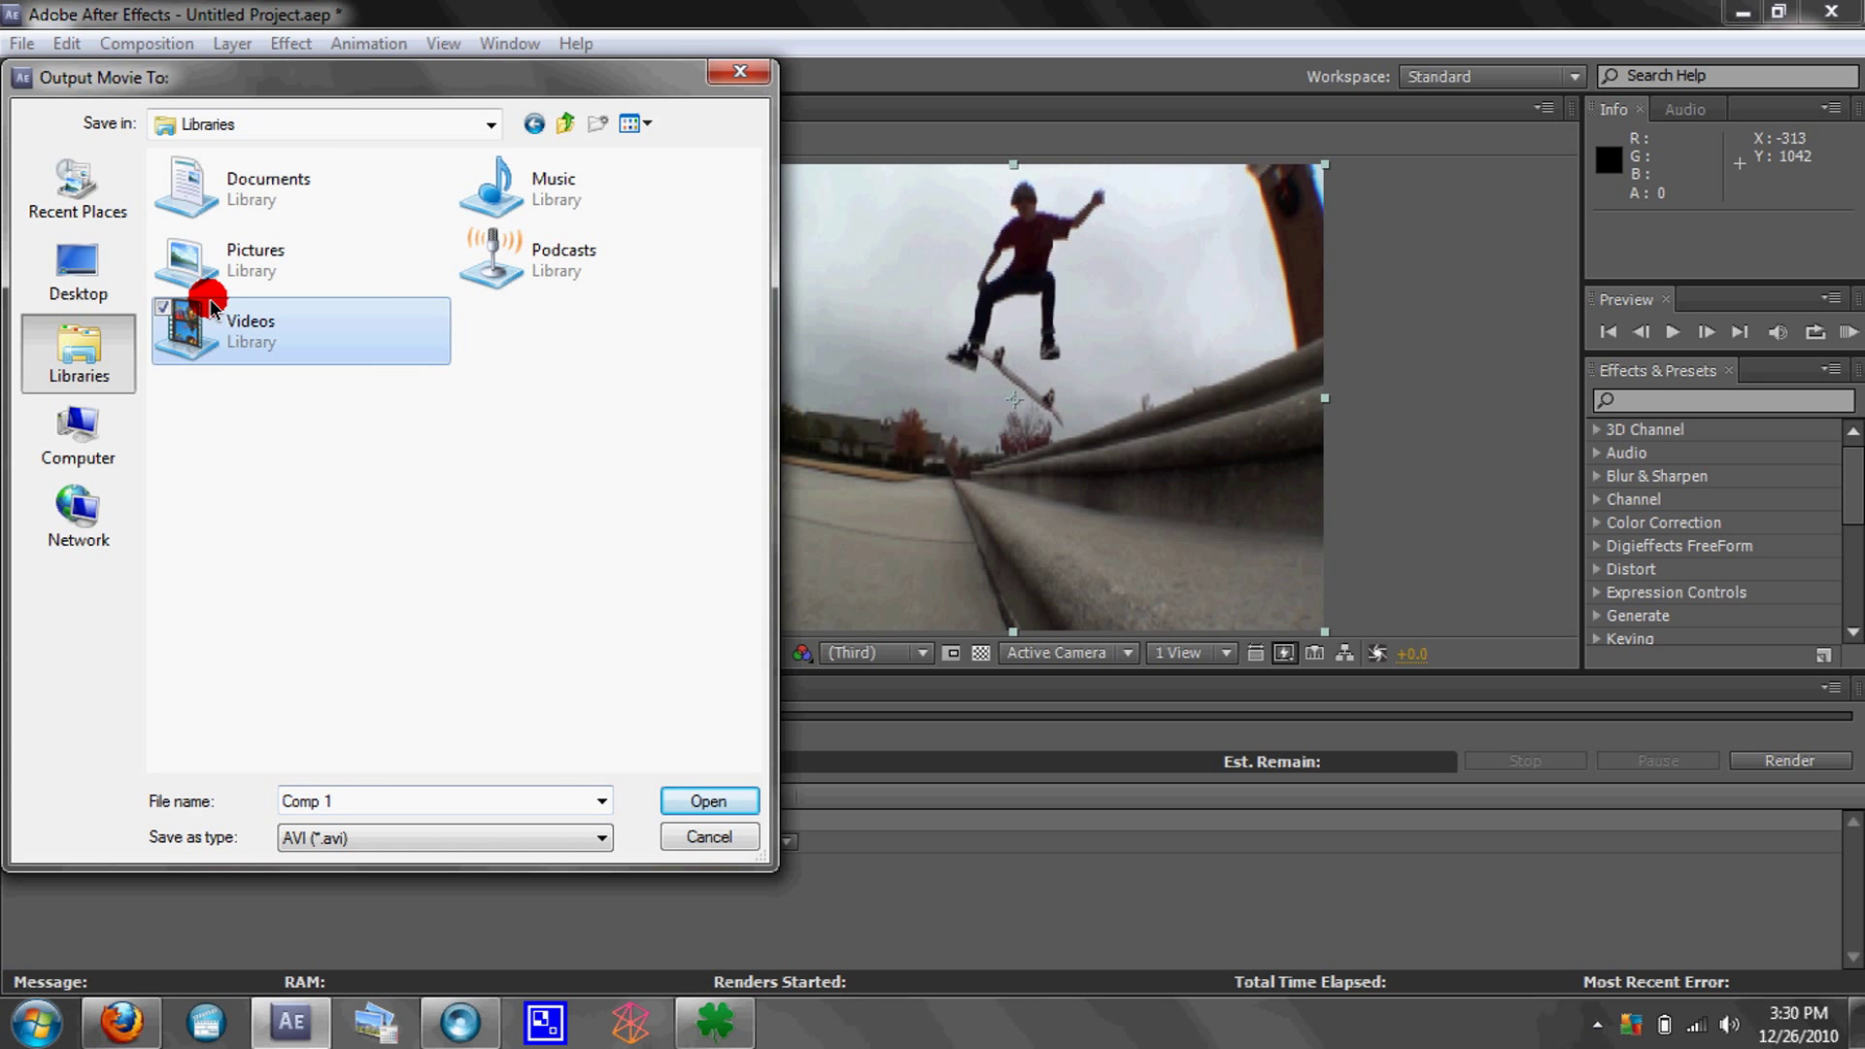
click(675, 801)
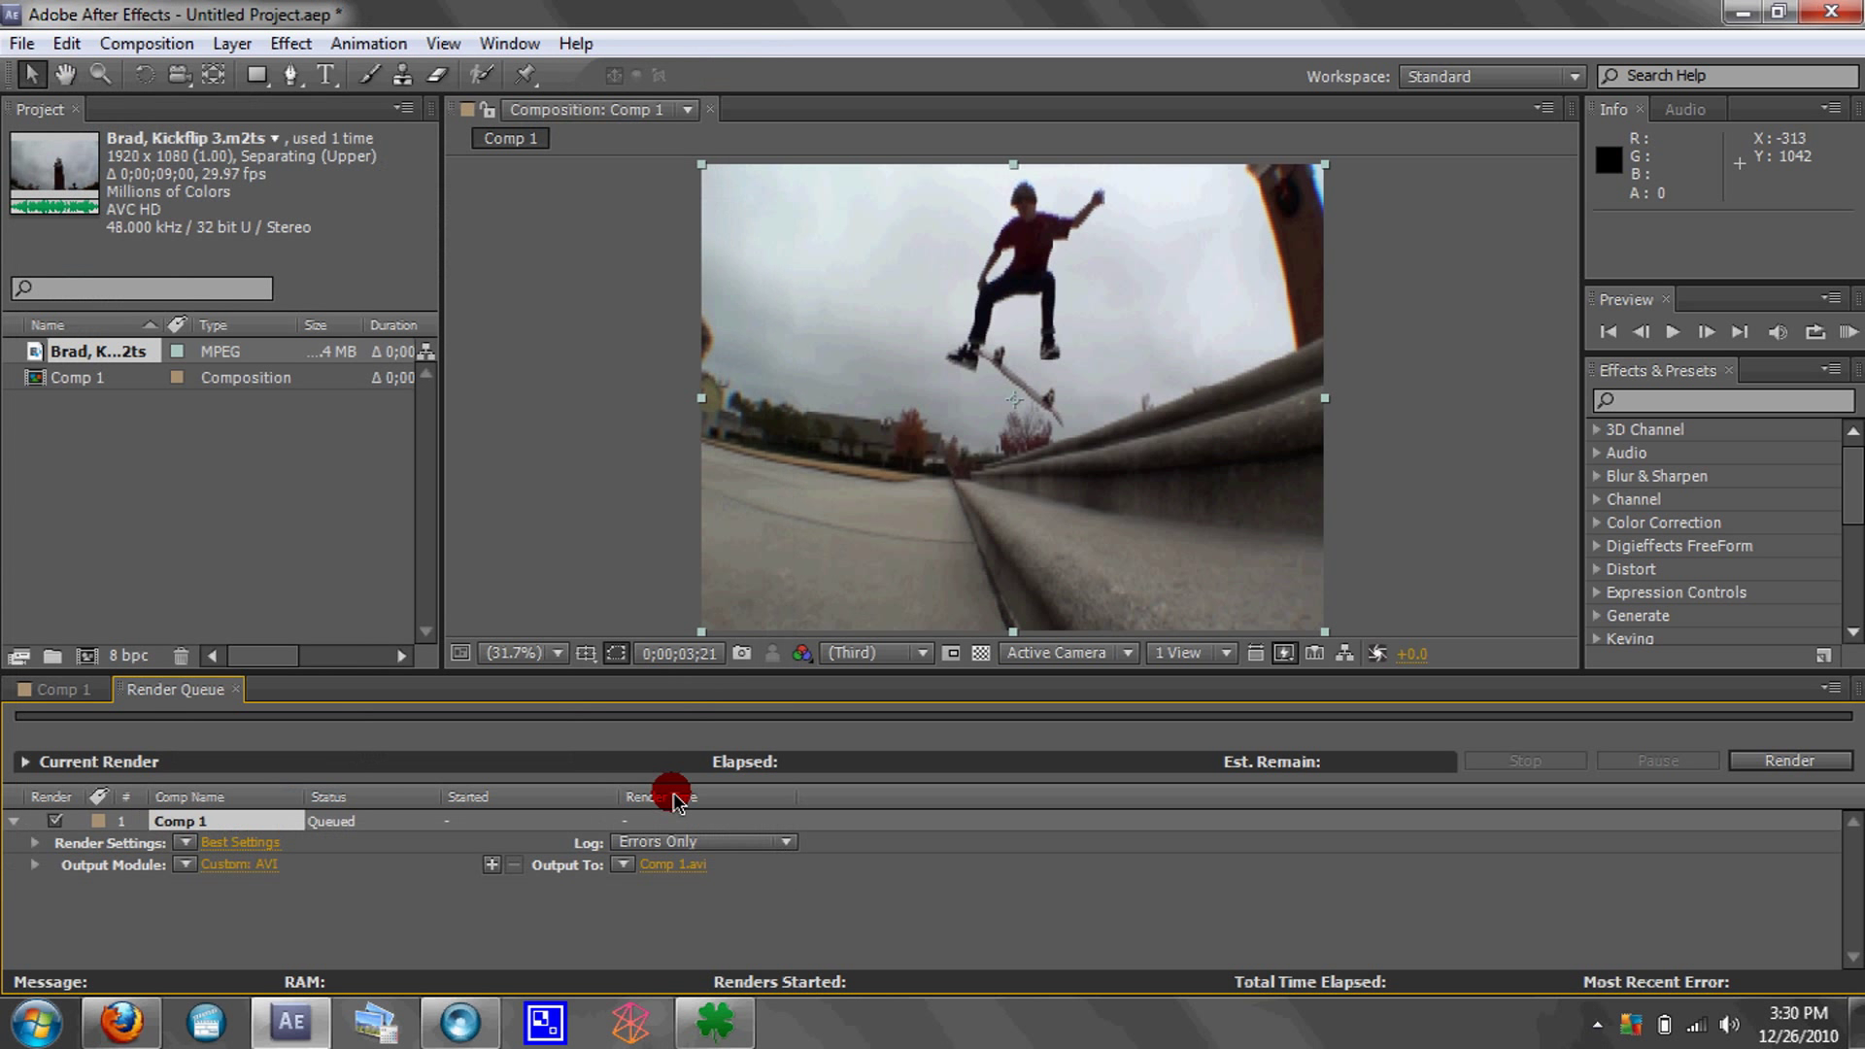
click(1781, 750)
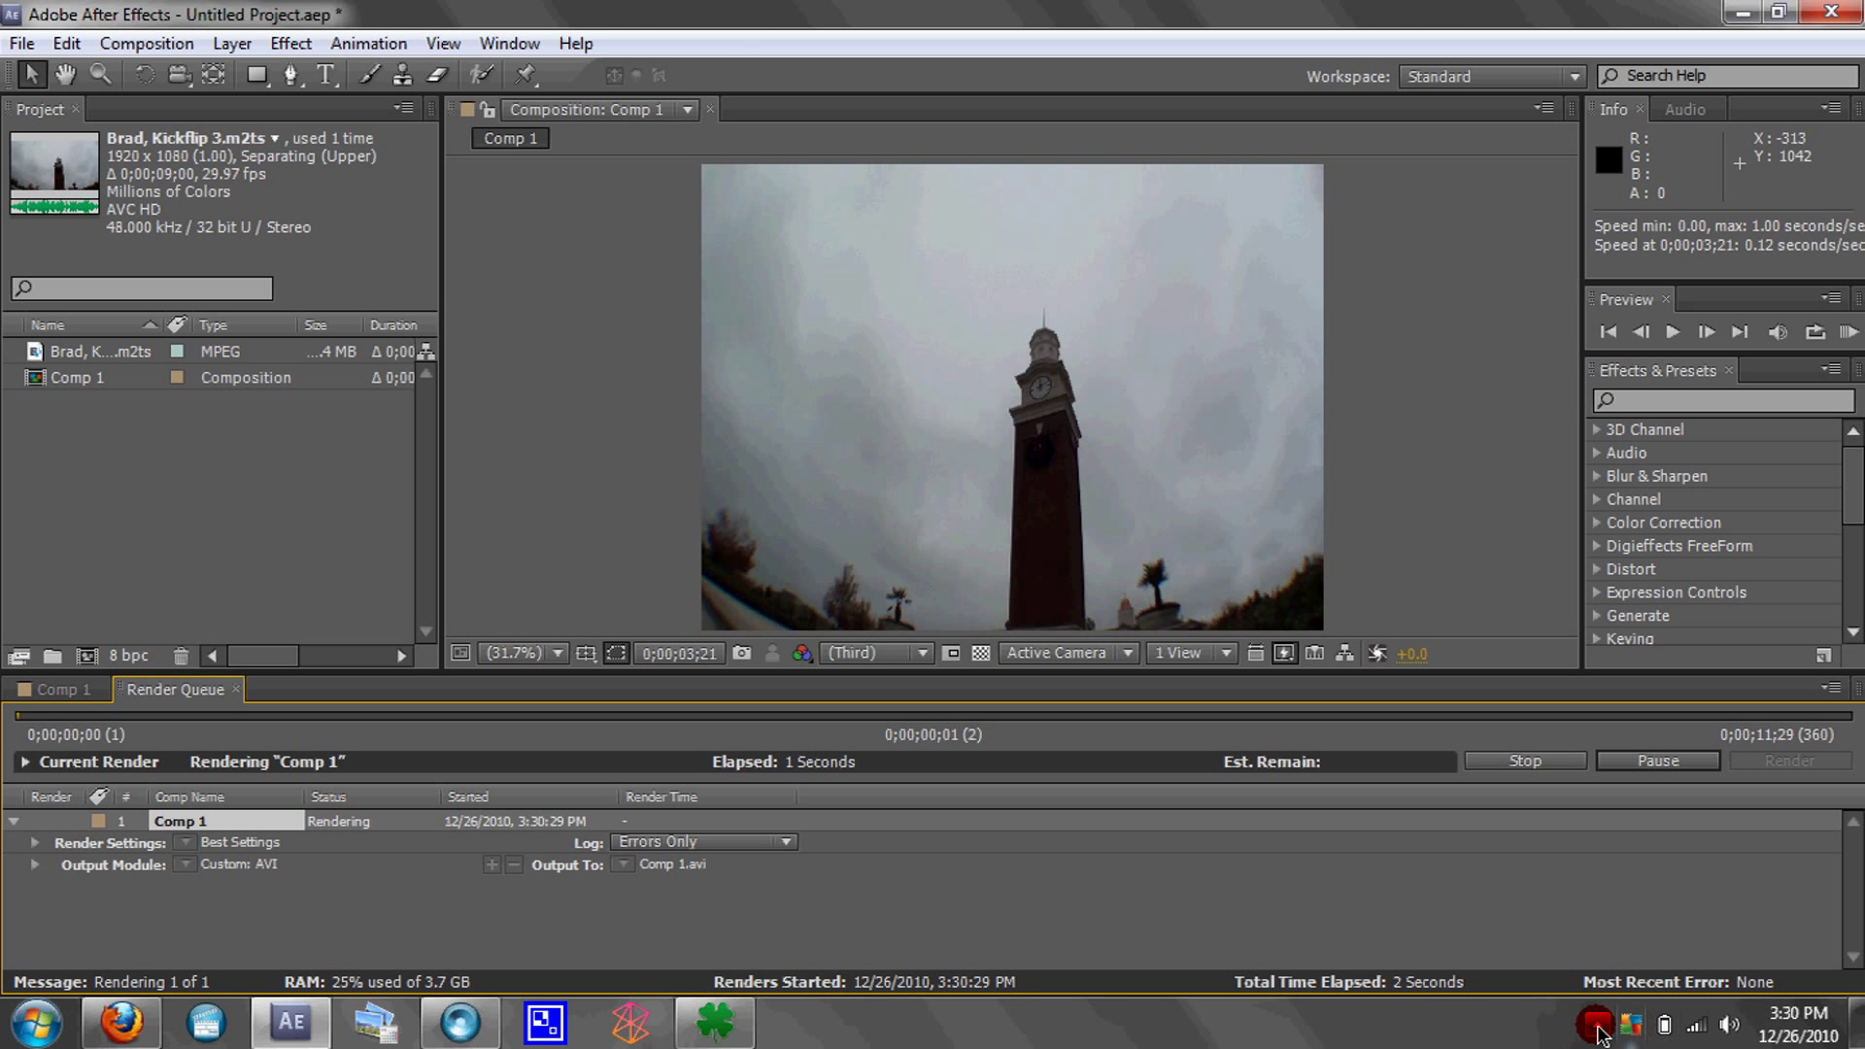
click(1598, 1025)
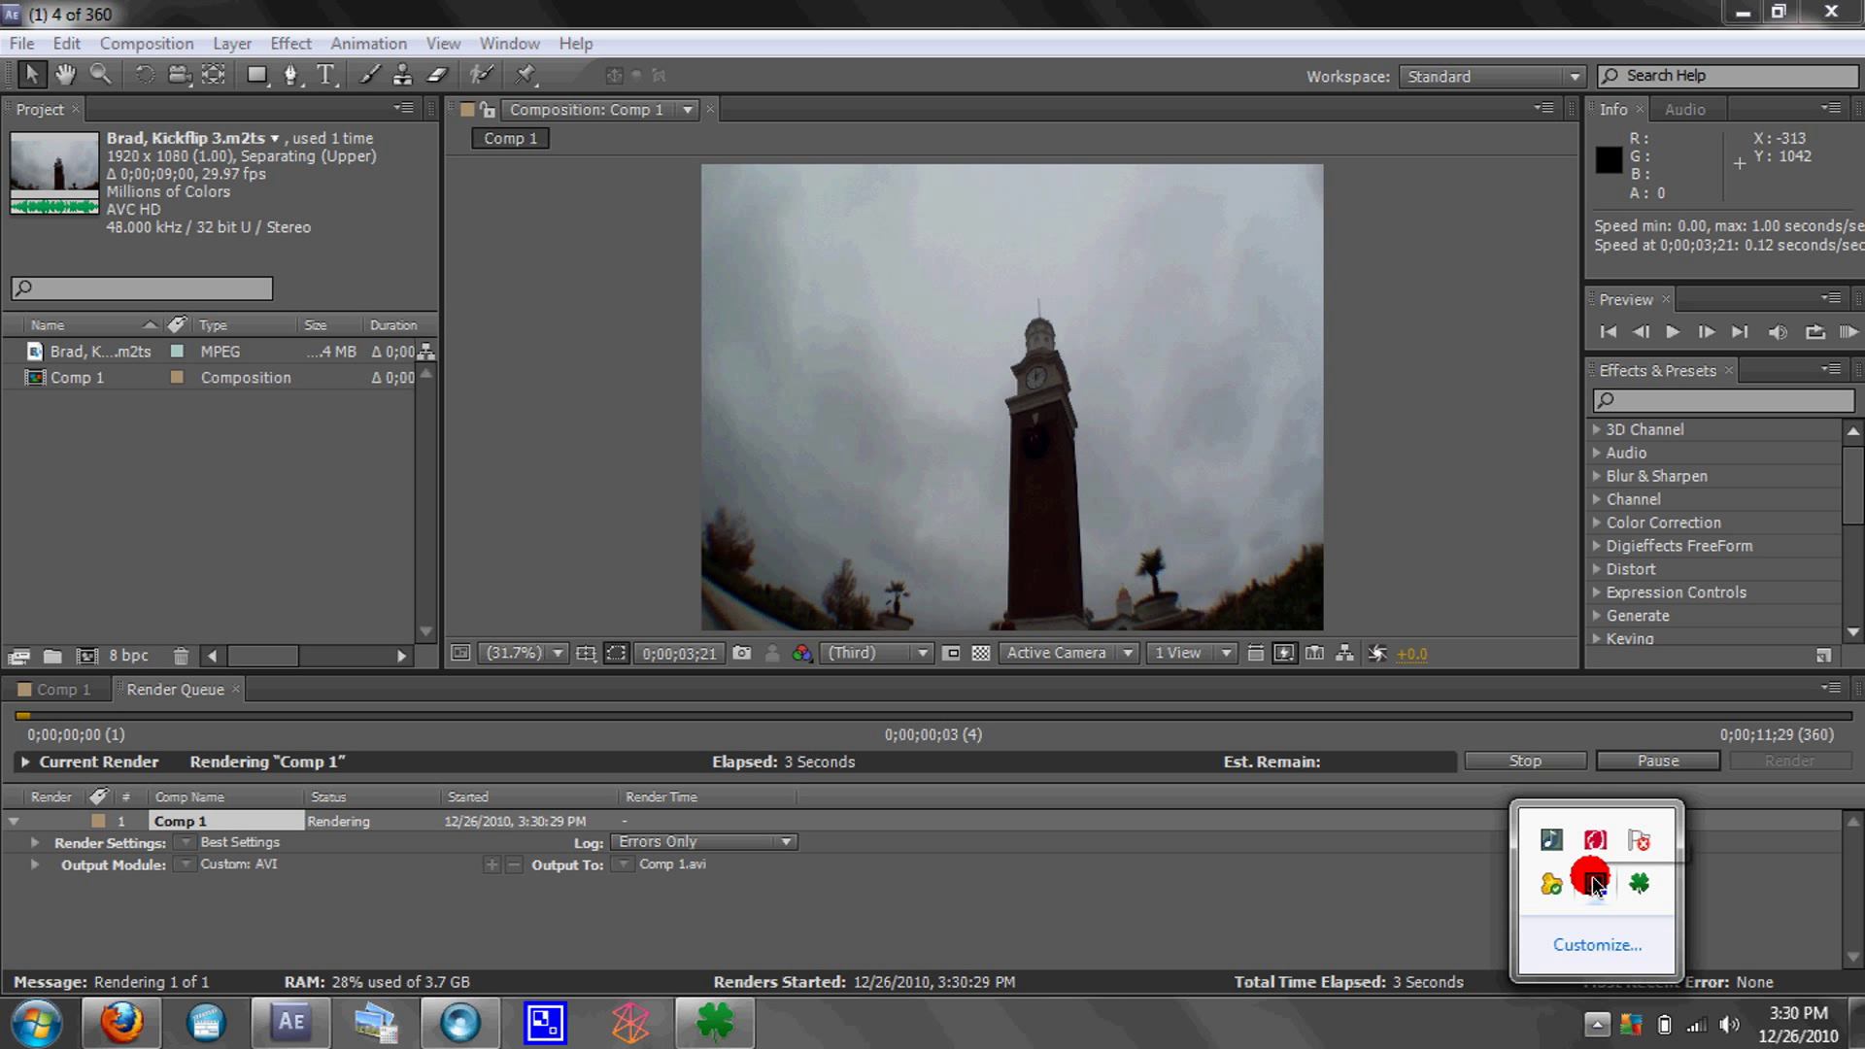